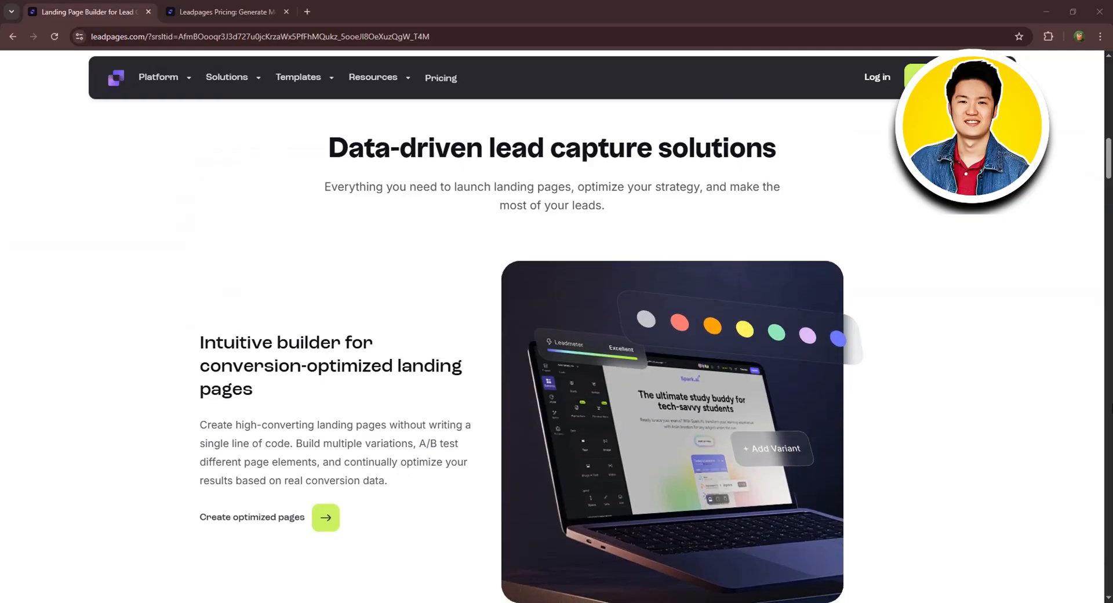
# Step: Skim the Leadpages home page from the lead capture solutions to the integrations section, and return to its beginning
pyautogui.scroll(-12, 741, 150)
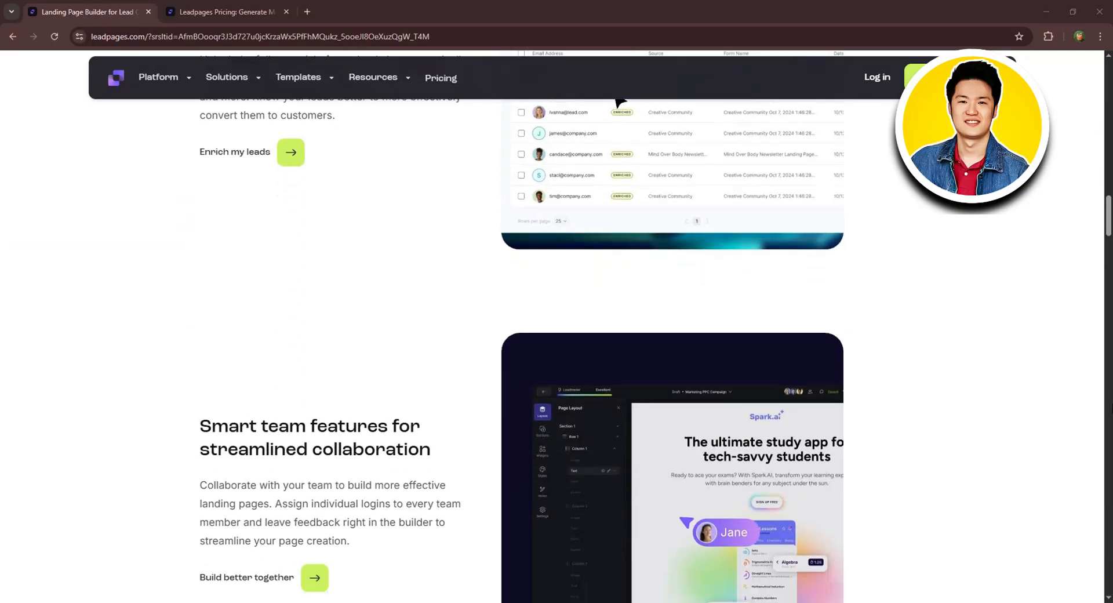
pyautogui.scroll(-19, 740, 149)
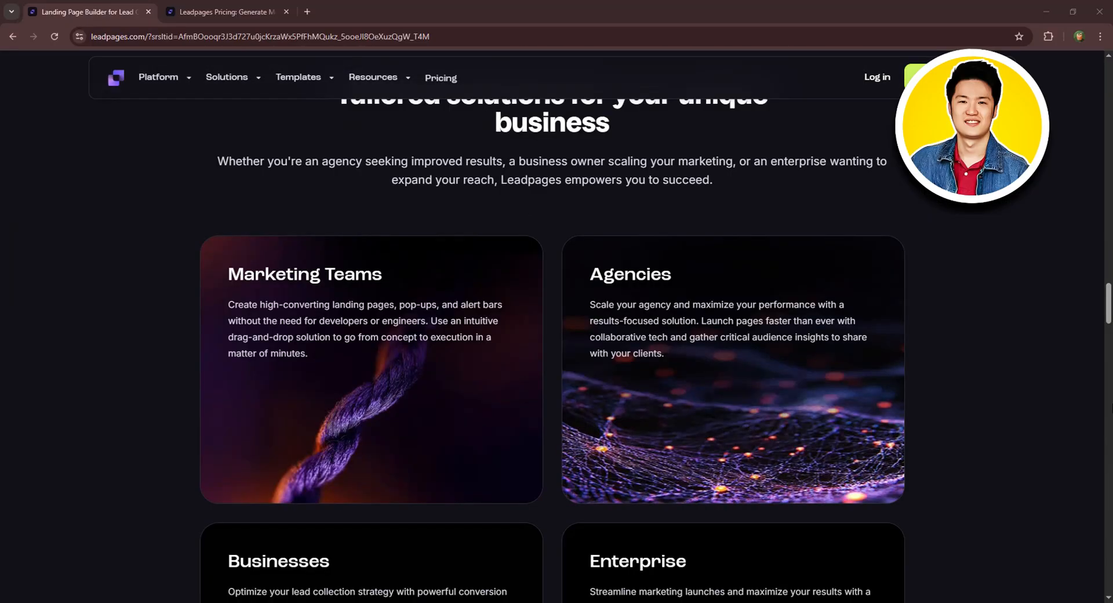
pyautogui.scroll(-7, 1109, 538)
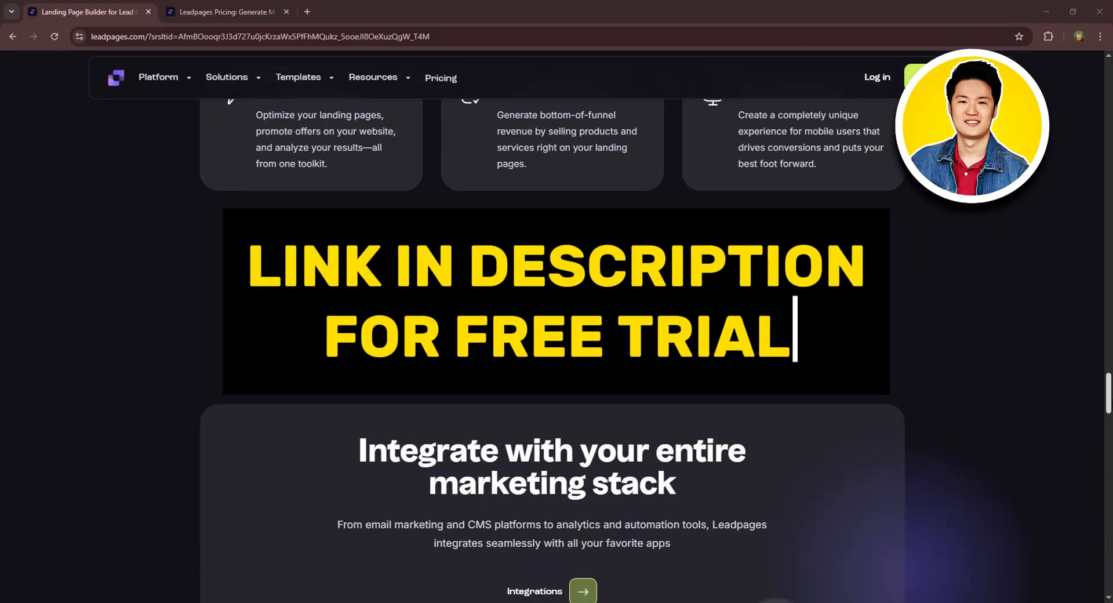
pyautogui.moveTo(1110, 401); pyautogui.dragTo(1107, 84)
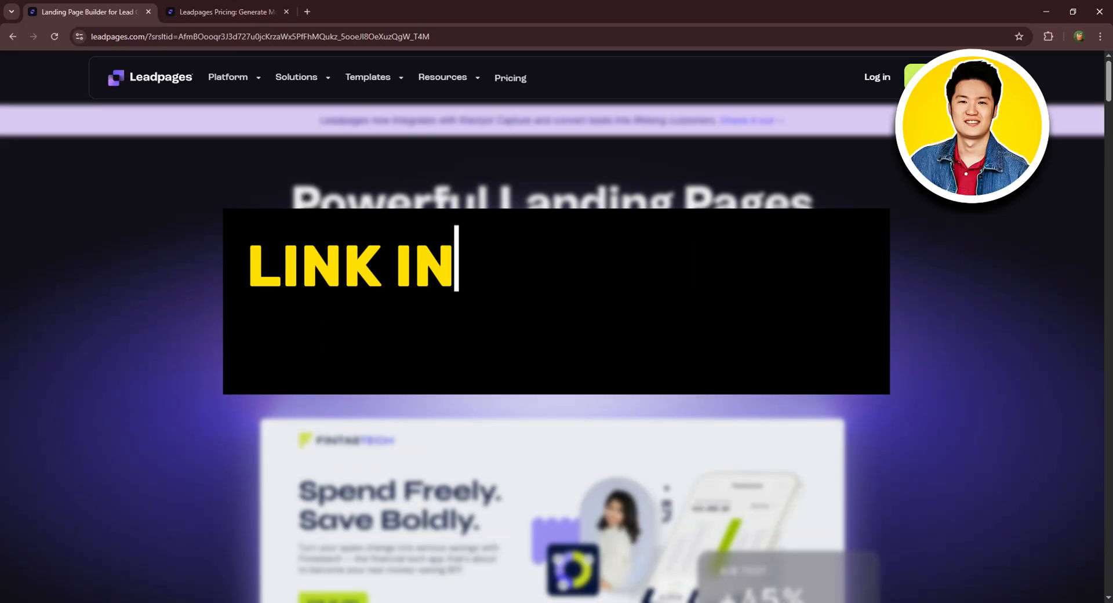
# Step: Look through the Platform, Solutions and Templates offerings in the site navigation
pyautogui.click(234, 78)
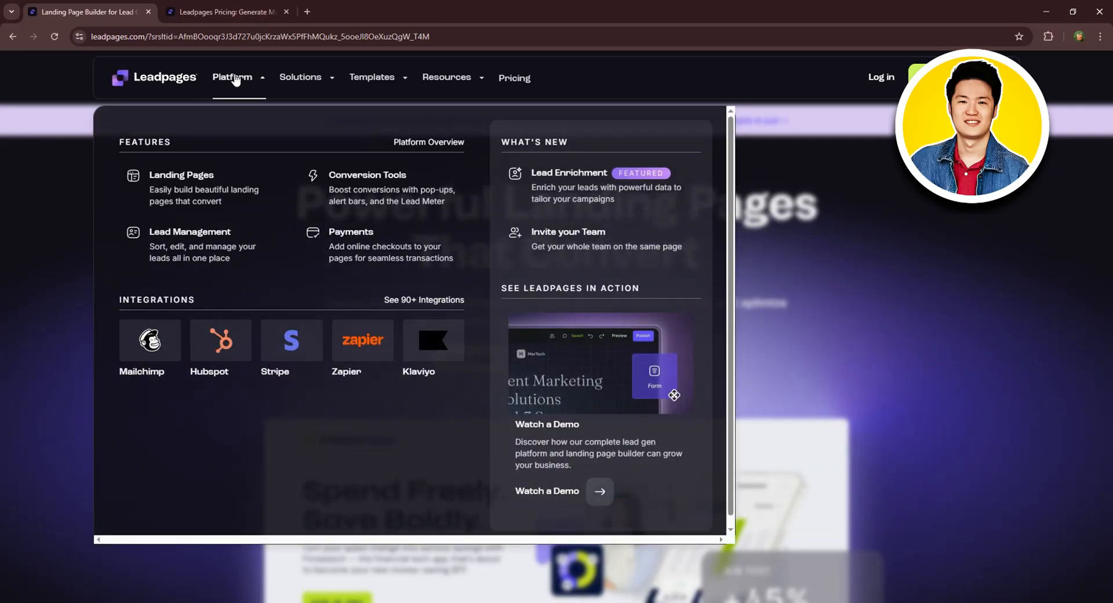
pyautogui.click(303, 77)
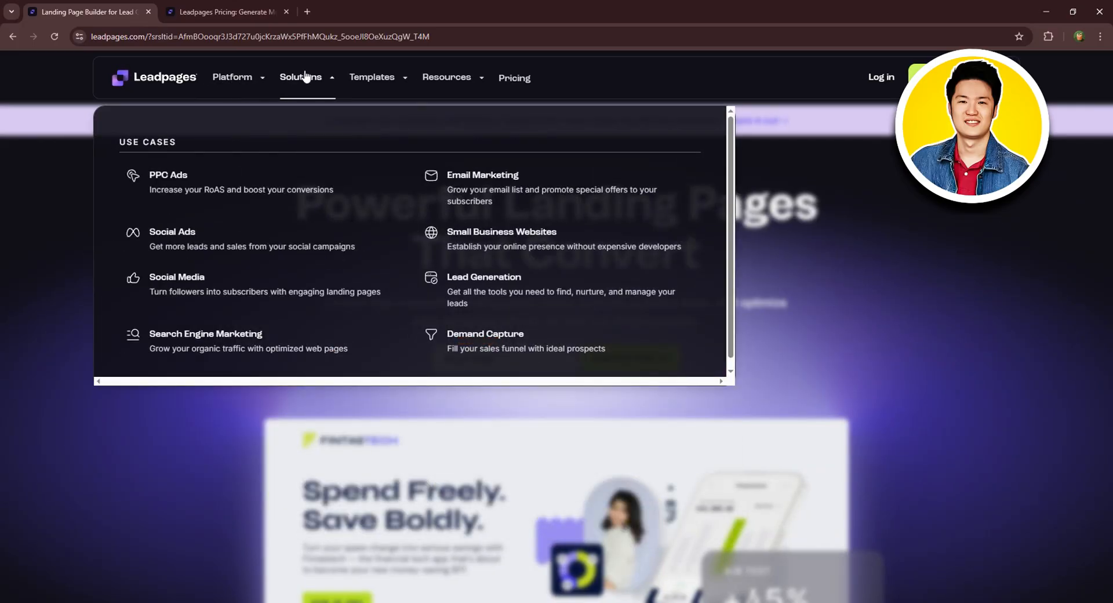
pyautogui.click(394, 77)
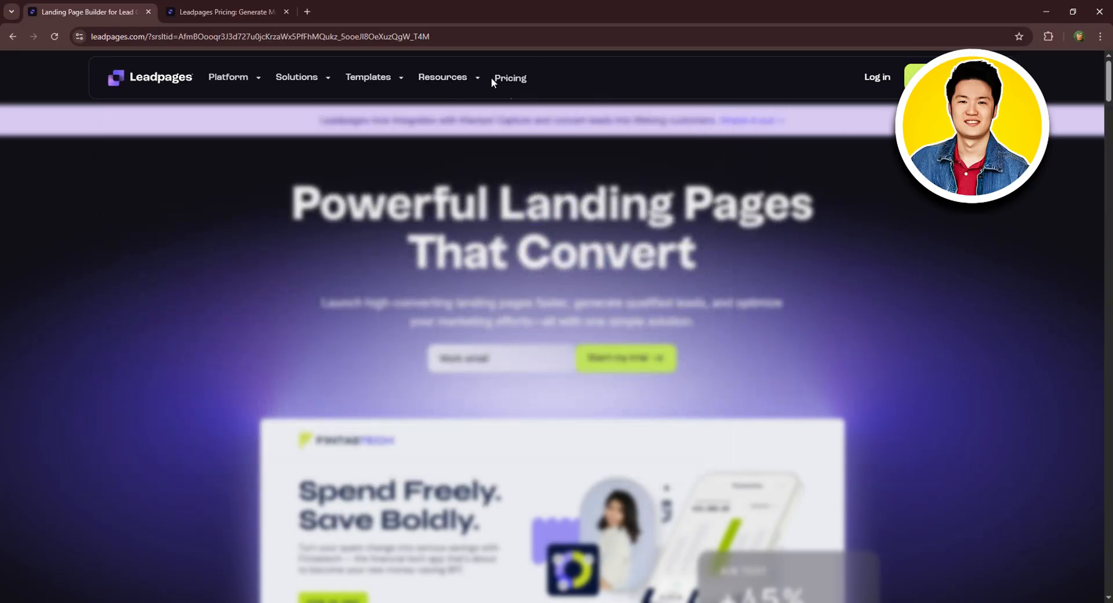
# Step: Review the Leadpages pricing plans and switch the displayed prices from monthly to yearly billing
pyautogui.click(229, 5)
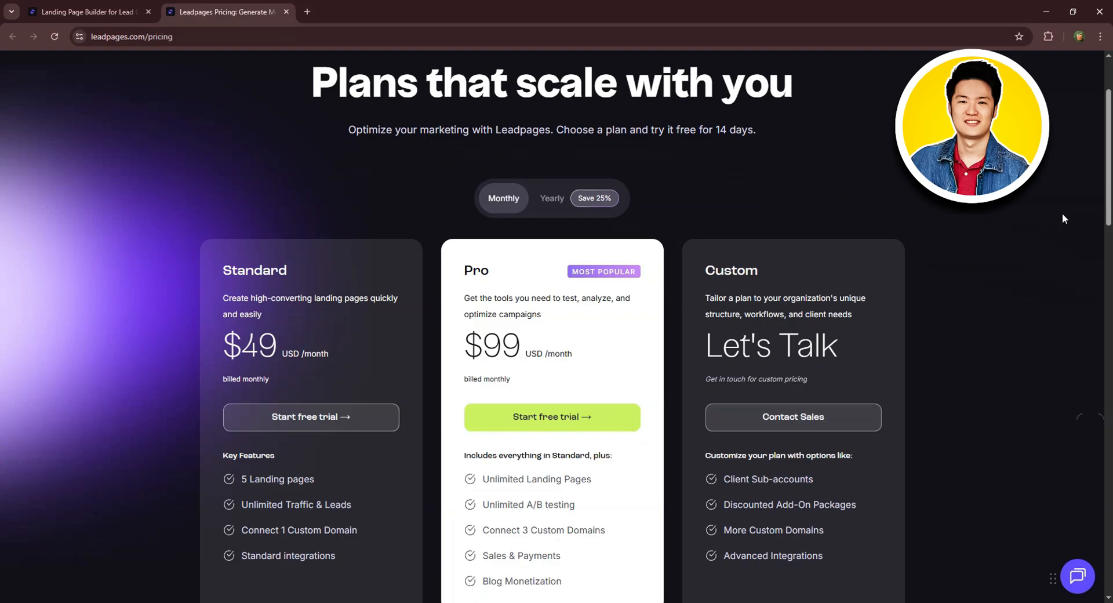
pyautogui.scroll(-1, 1062, 215)
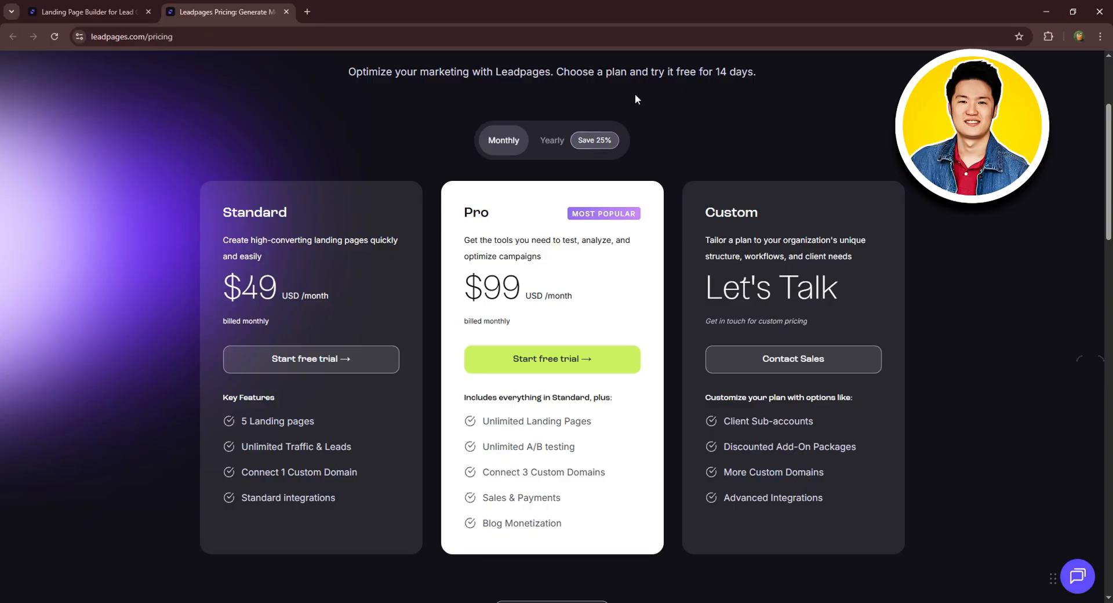
pyautogui.click(565, 147)
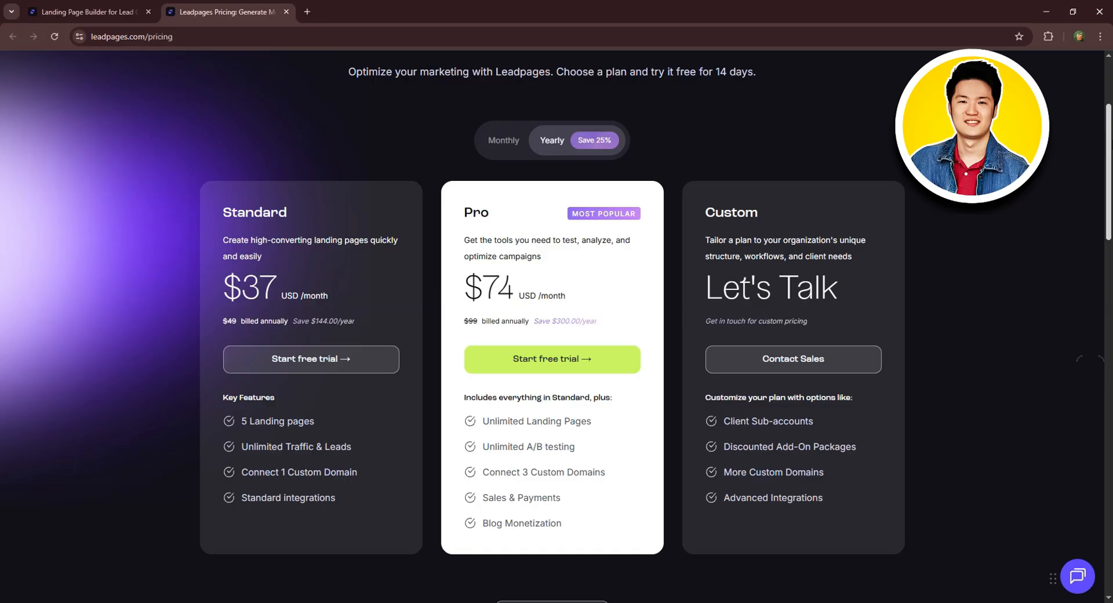
pyautogui.scroll(4, 556, 325)
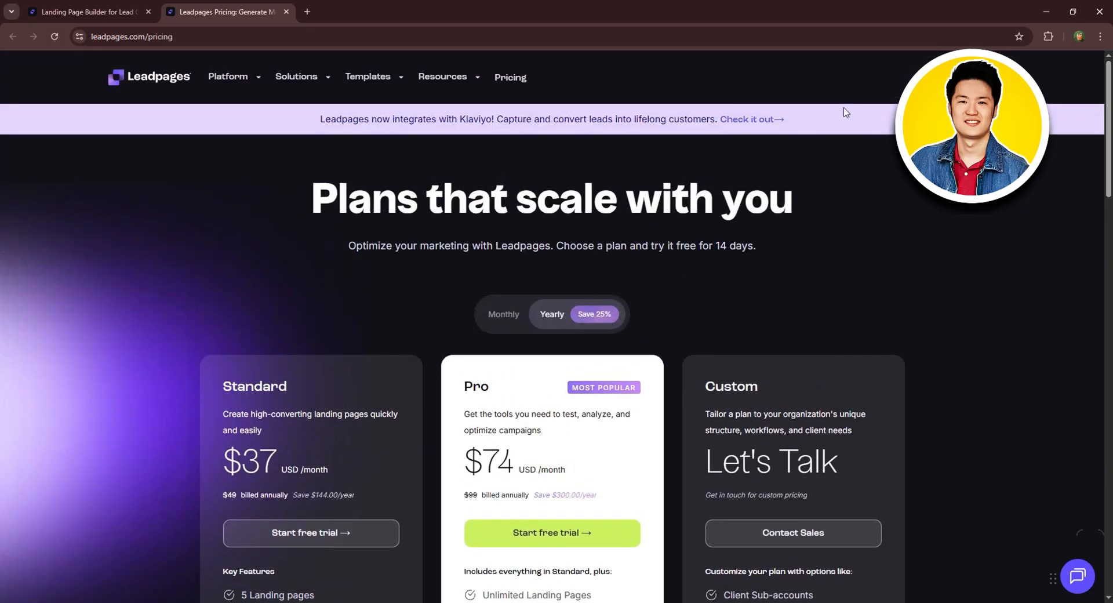
# Step: Return to the Leadpages home page and log in with the suggested Google account
pyautogui.click(99, 13)
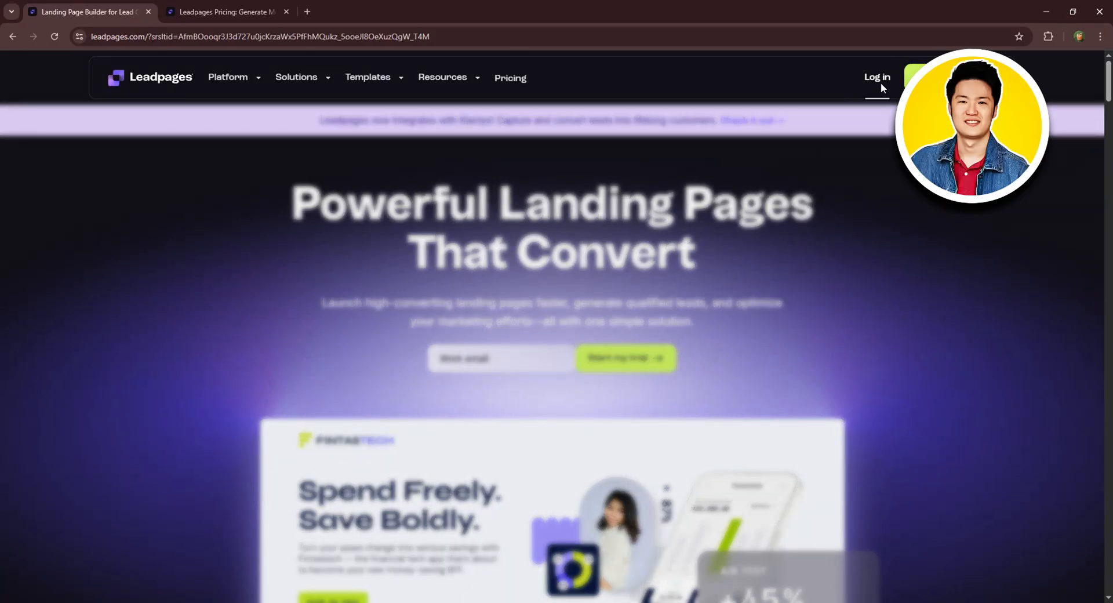
pyautogui.click(877, 77)
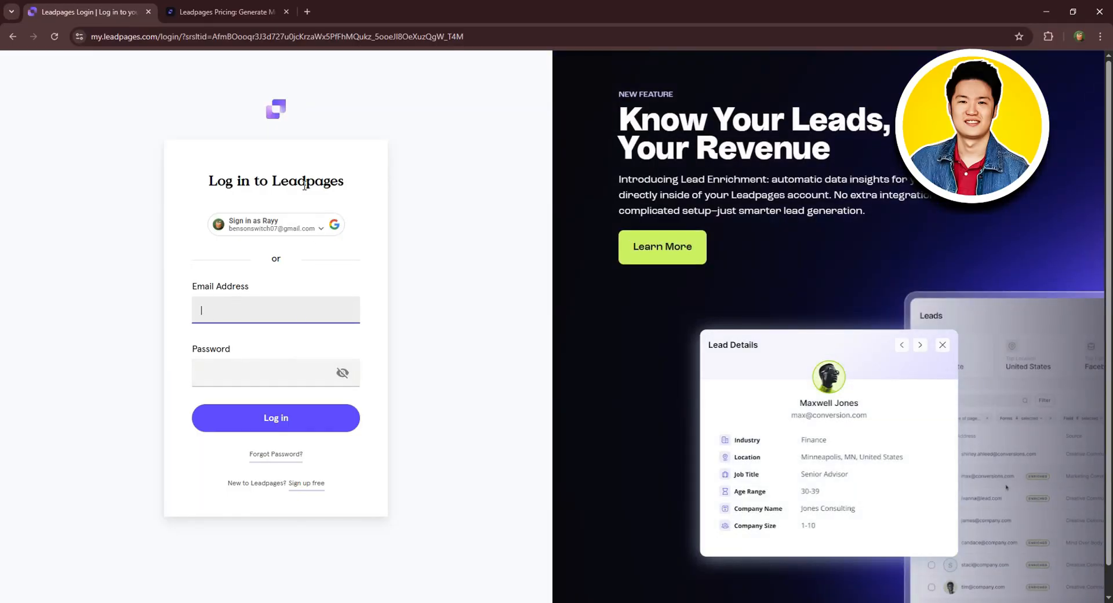
pyautogui.click(273, 223)
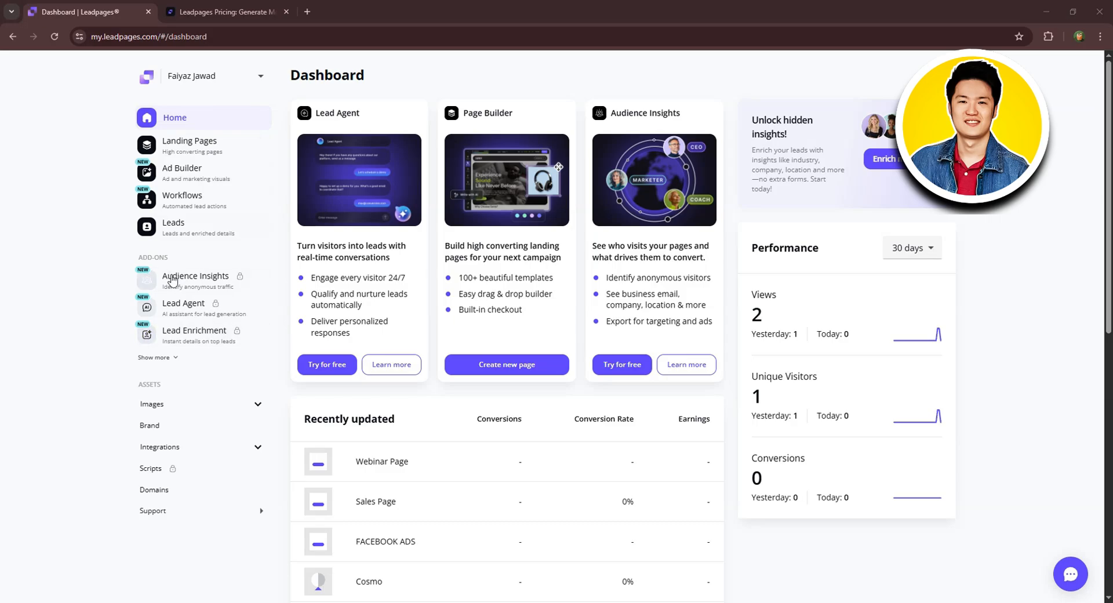
# Step: Expand the full list of add-ons and look over the dashboard's navigation and recently updated pages
pyautogui.click(169, 358)
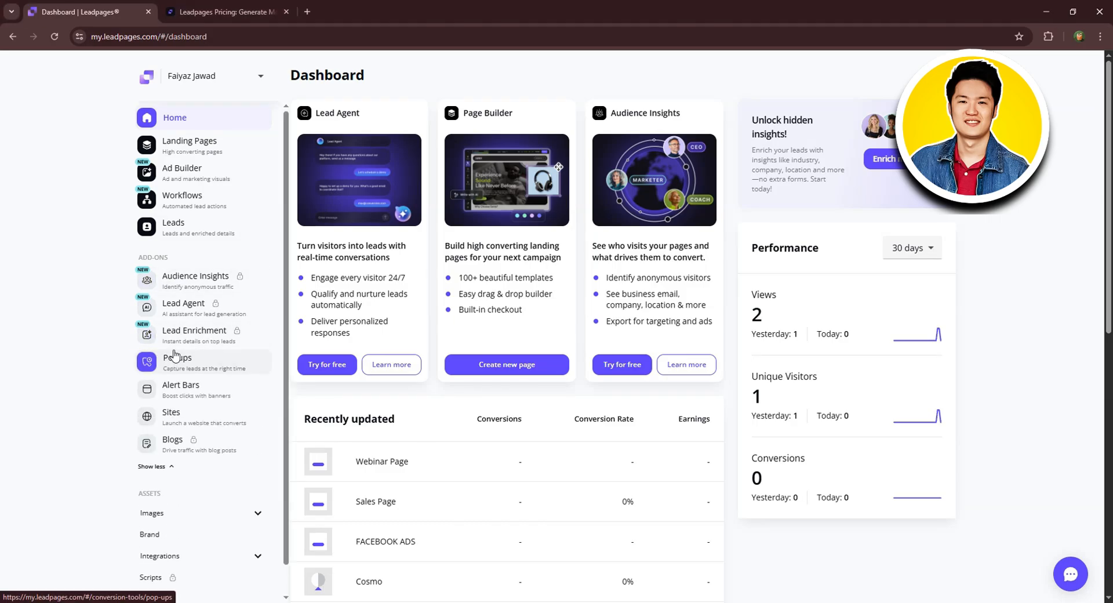
pyautogui.scroll(-1, 179, 359)
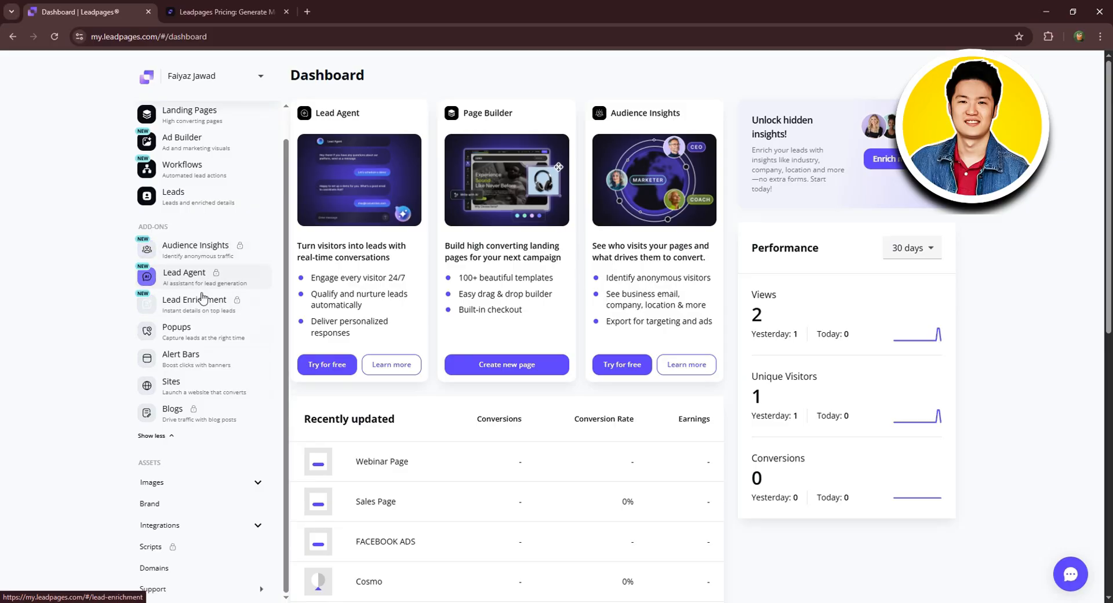
pyautogui.scroll(-2, 198, 296)
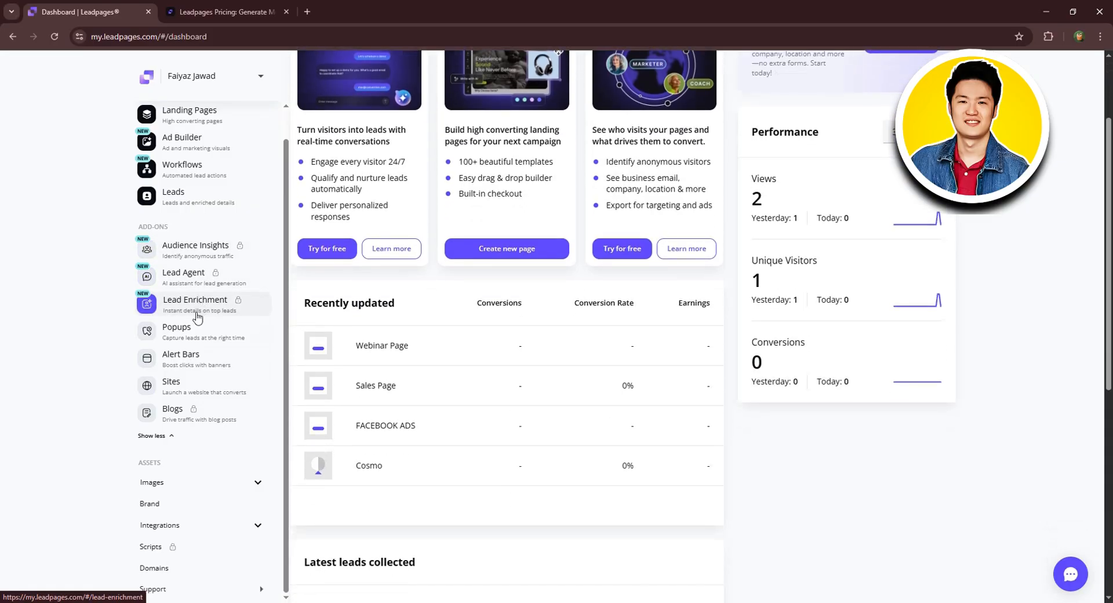
# Step: Look at the entries under the Images and Integrations assets, and collapse both groups again
pyautogui.click(253, 488)
pyautogui.click(259, 484)
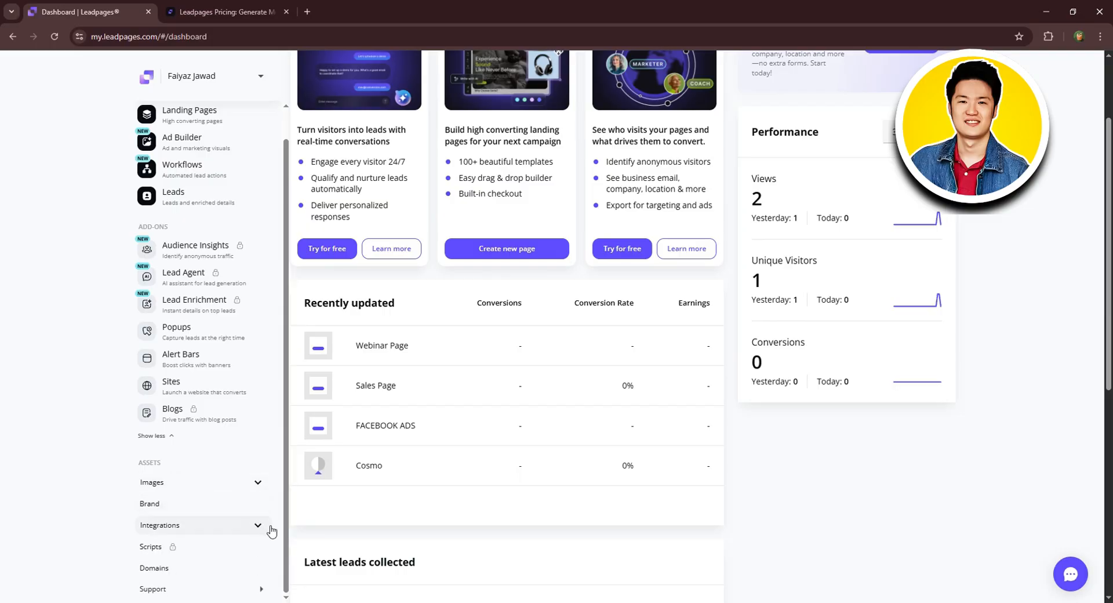
pyautogui.click(259, 526)
pyautogui.click(259, 526)
pyautogui.scroll(-1, 234, 525)
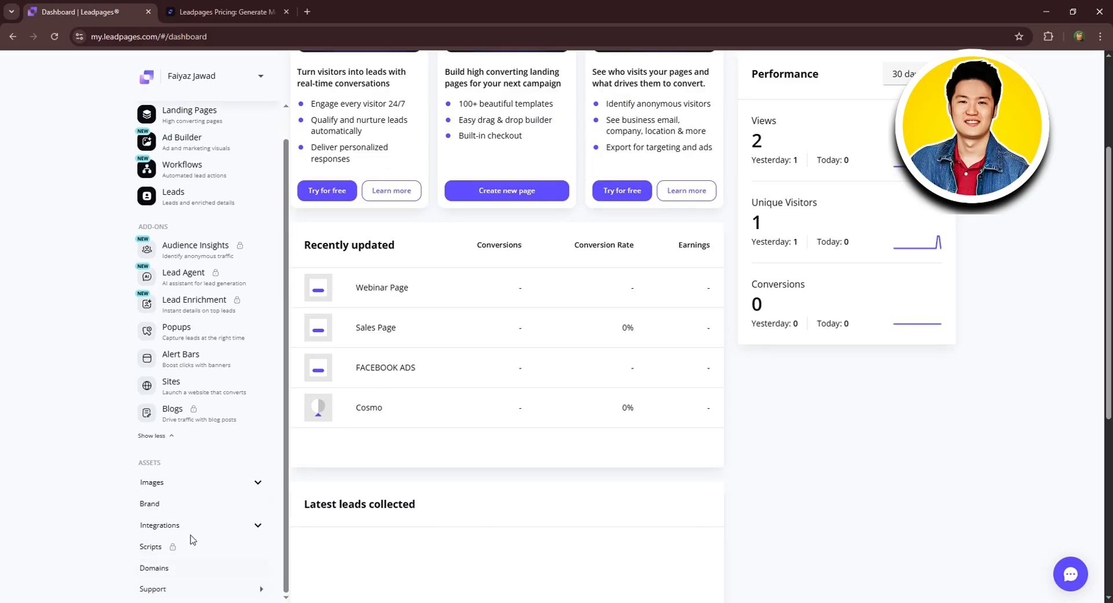
# Step: Check the options available for the account, such as settings, billing and users, and dismiss them
pyautogui.scroll(1, 203, 513)
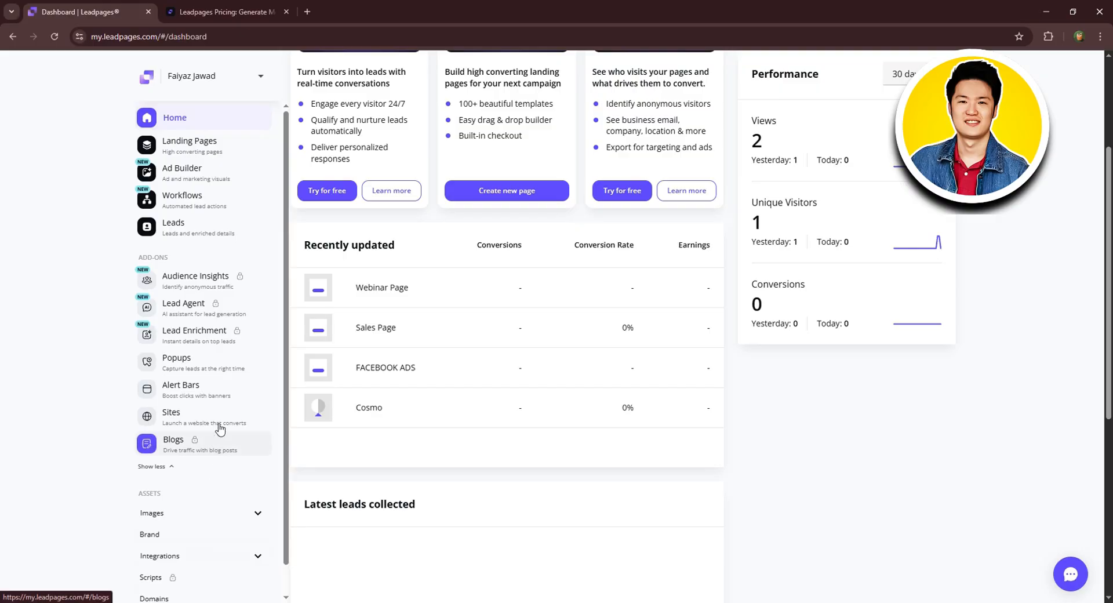
pyautogui.click(264, 79)
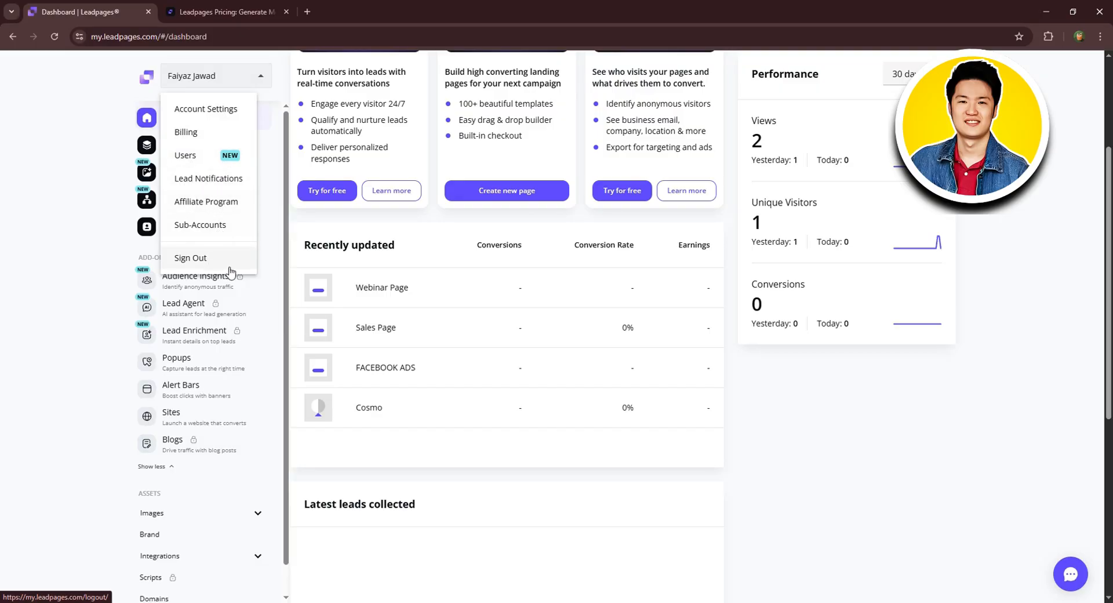
pyautogui.click(273, 274)
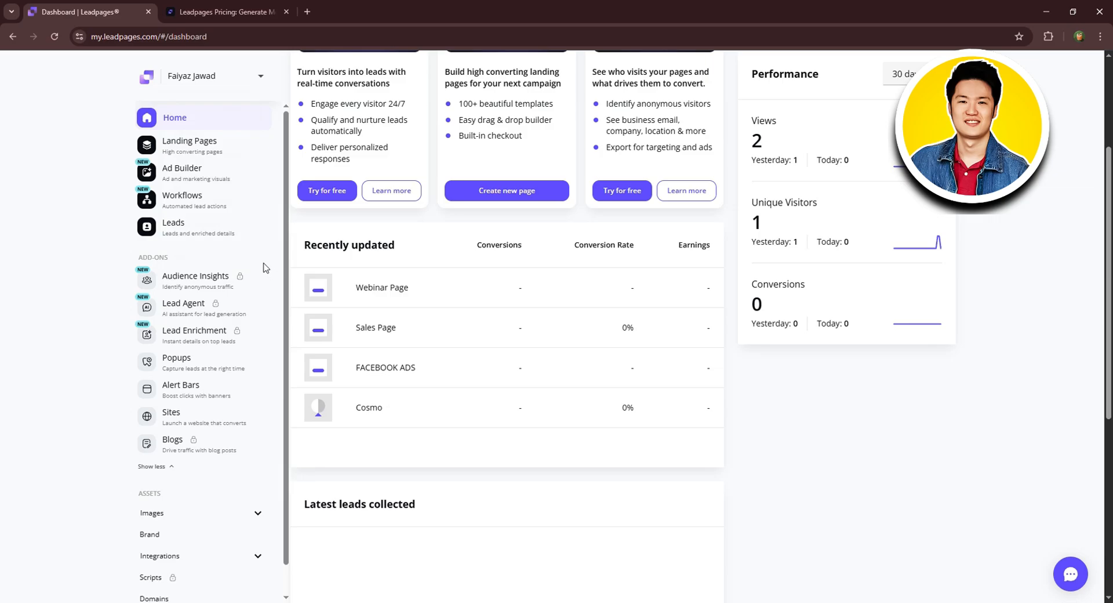
# Step: Go to the Landing Pages section and start creating a new landing page
pyautogui.click(197, 146)
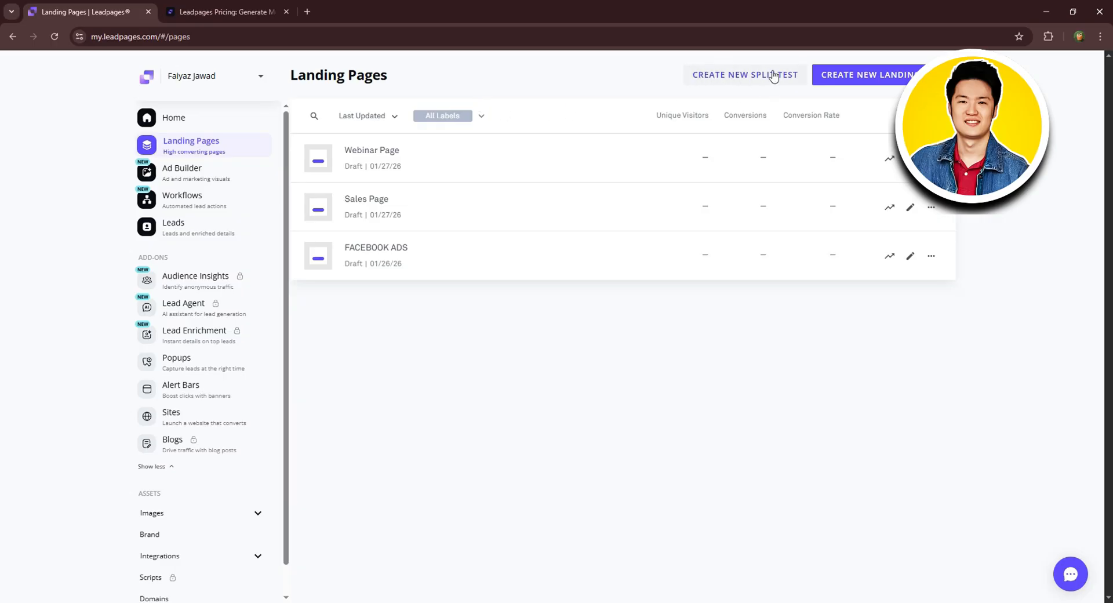
pyautogui.click(868, 76)
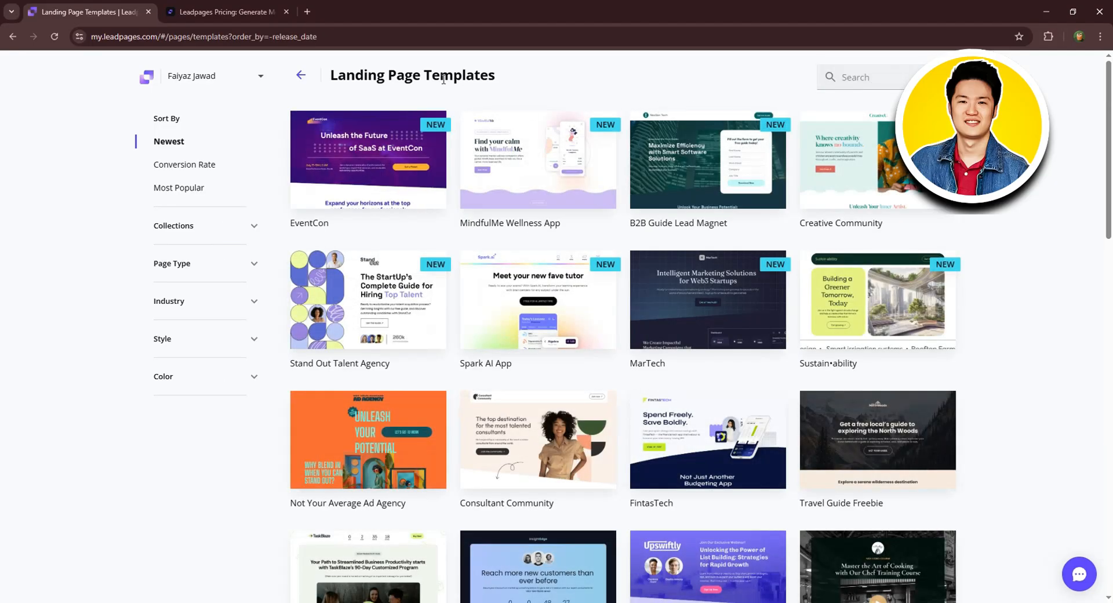
# Step: Browse the landing page template gallery and return to its beginning
pyautogui.moveTo(425, 76); pyautogui.dragTo(513, 77)
pyautogui.click(559, 85)
pyautogui.scroll(-2, 840, 206)
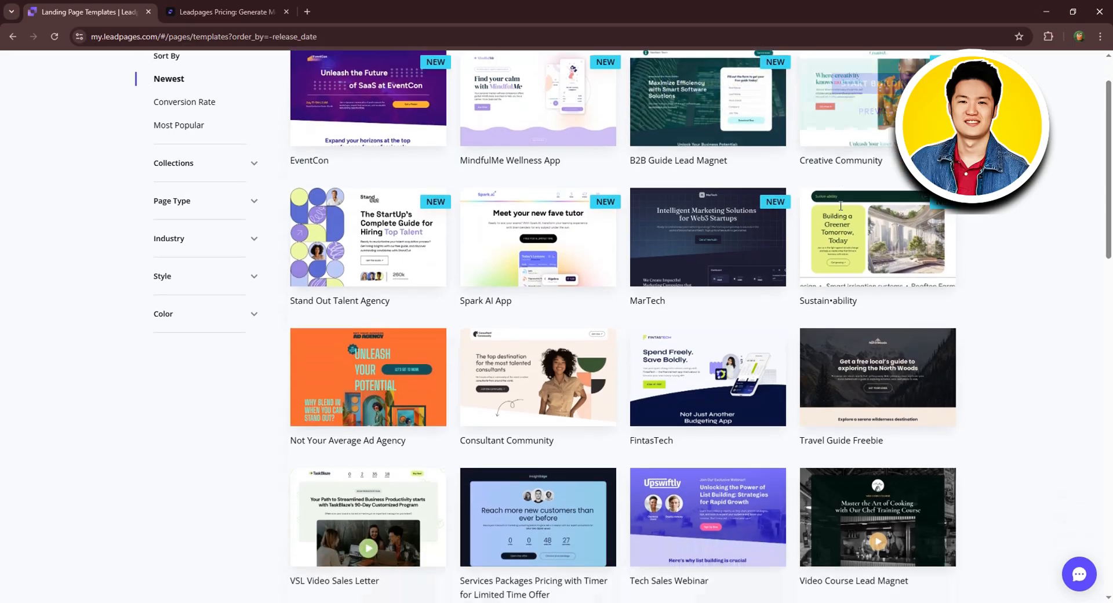
pyautogui.scroll(-9, 840, 206)
pyautogui.scroll(8, 837, 211)
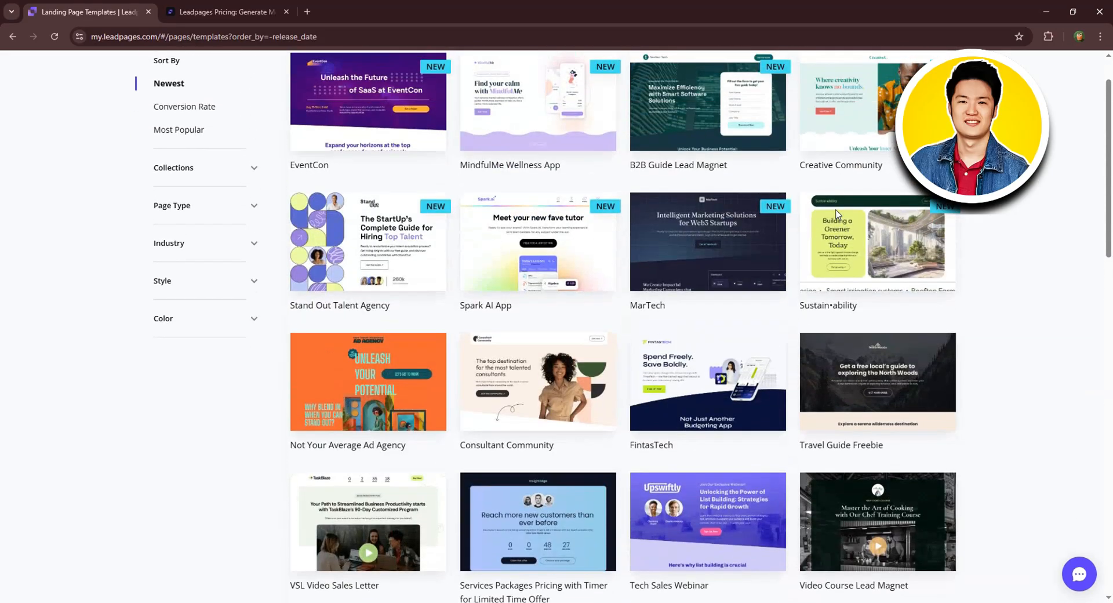
pyautogui.scroll(1, 836, 214)
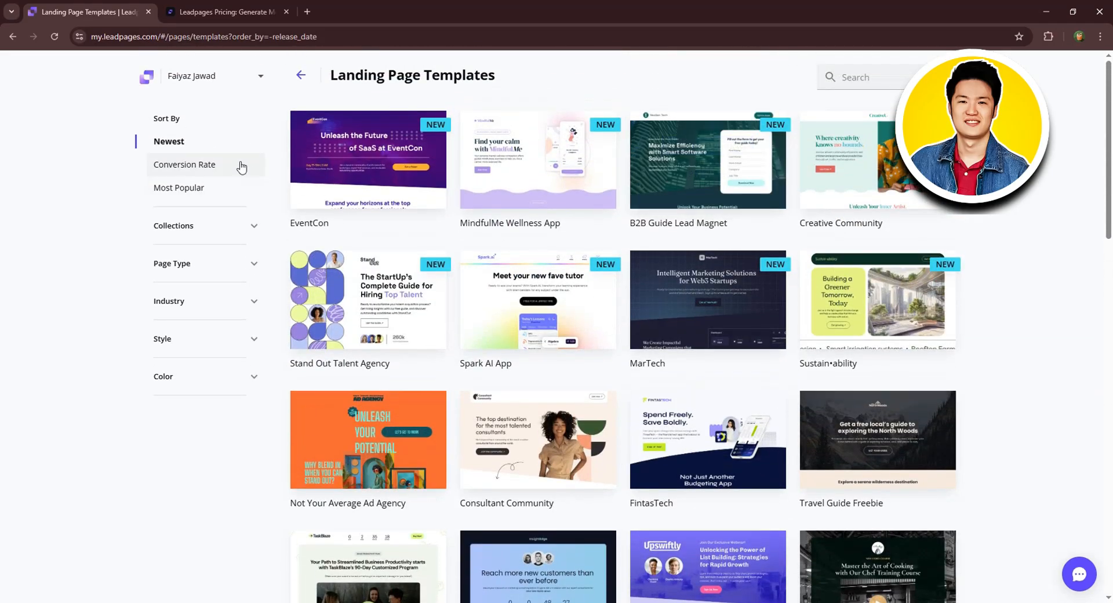
# Step: Examine the template filter options for Collections and Page Type, collapsing each list again
pyautogui.click(196, 227)
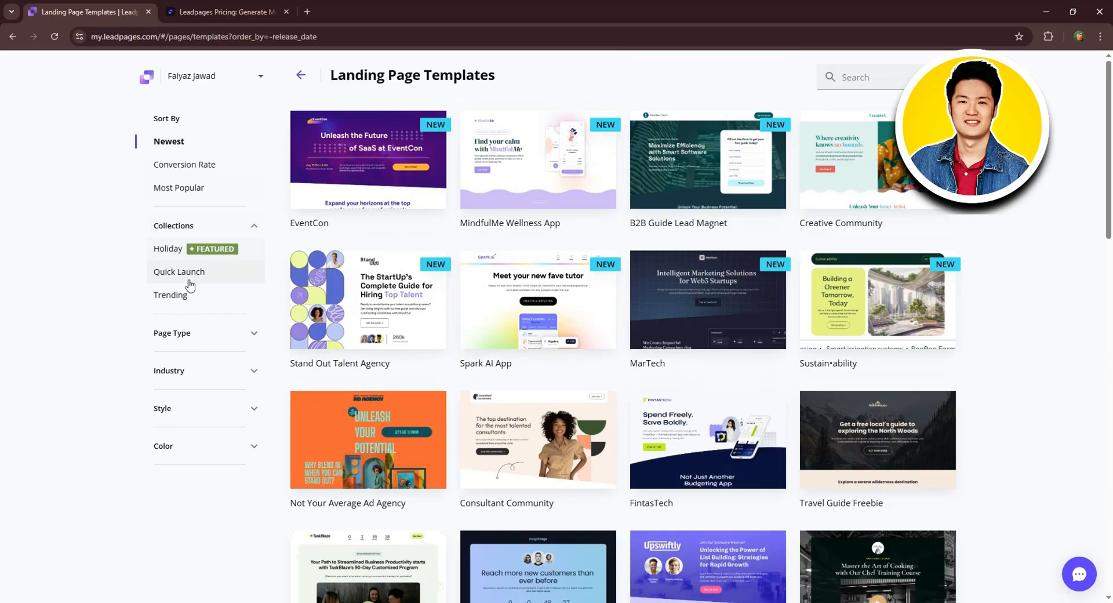
pyautogui.click(185, 226)
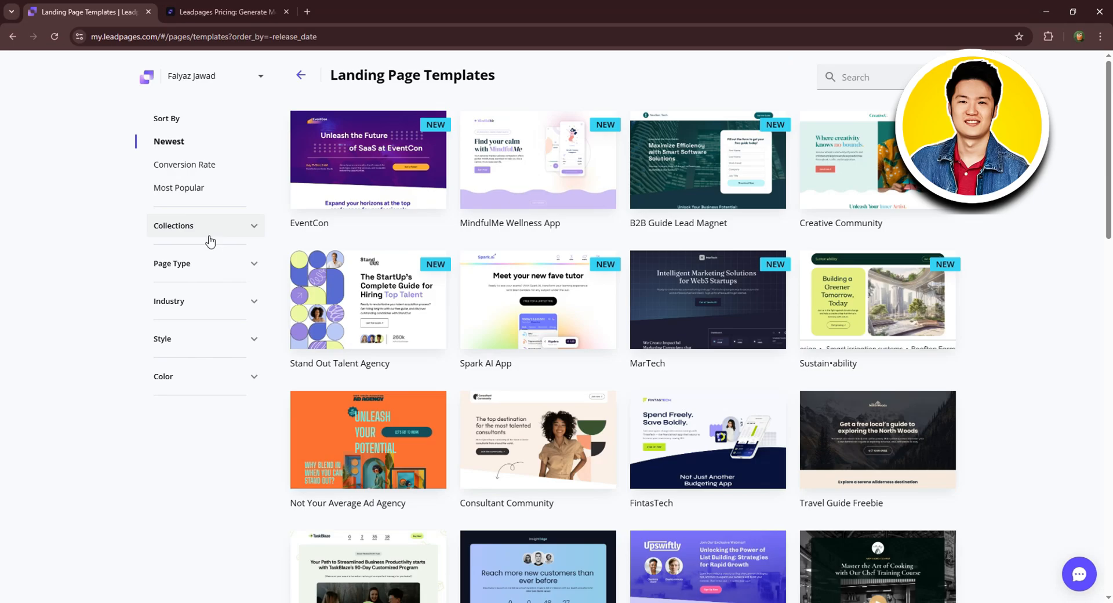
pyautogui.click(187, 265)
pyautogui.scroll(-4, 191, 307)
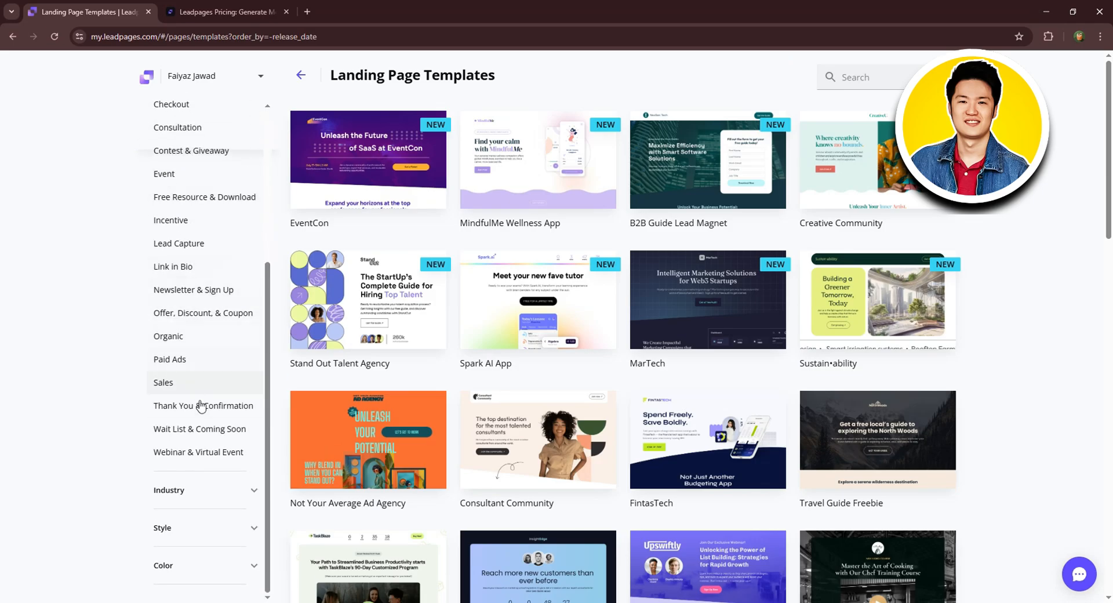
pyautogui.scroll(3, 203, 371)
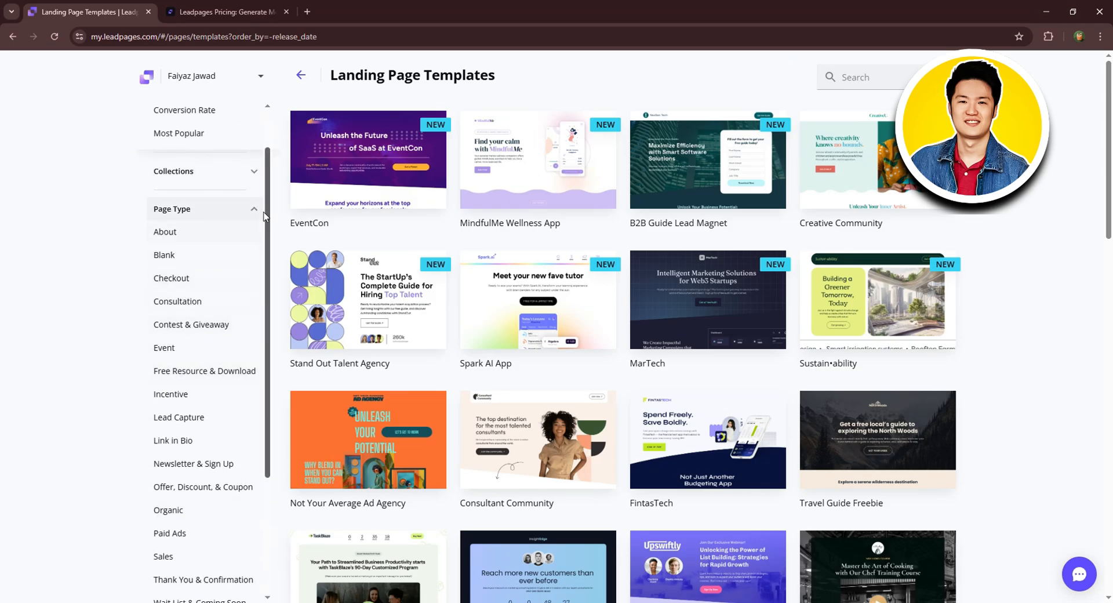
pyautogui.click(251, 209)
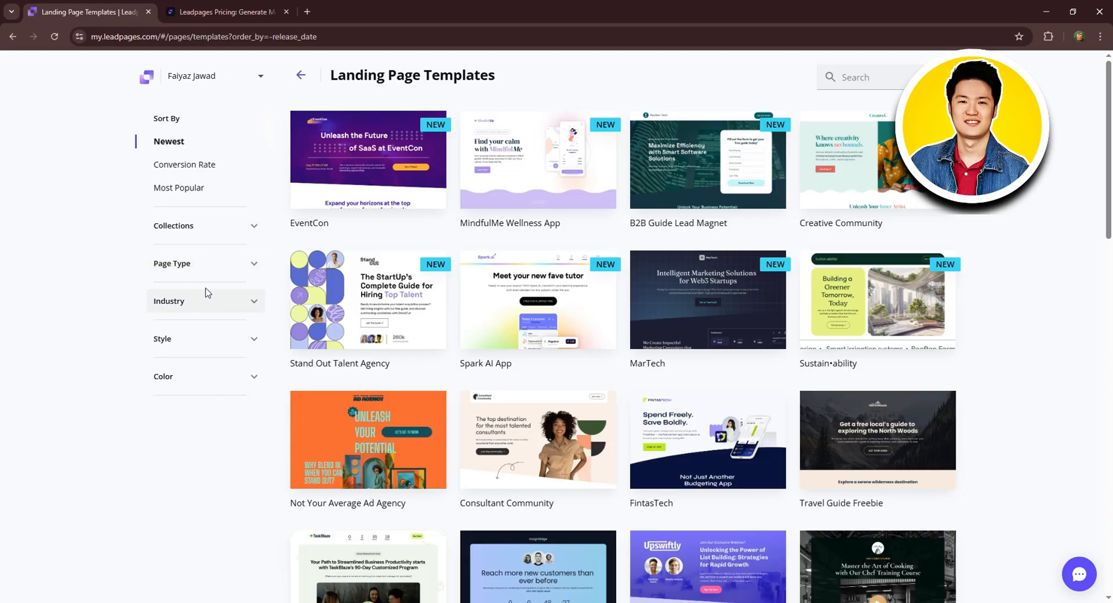
# Step: Examine the template filter options for Industry, Style and Color, collapsing each list again
pyautogui.click(186, 302)
pyautogui.scroll(-3, 204, 333)
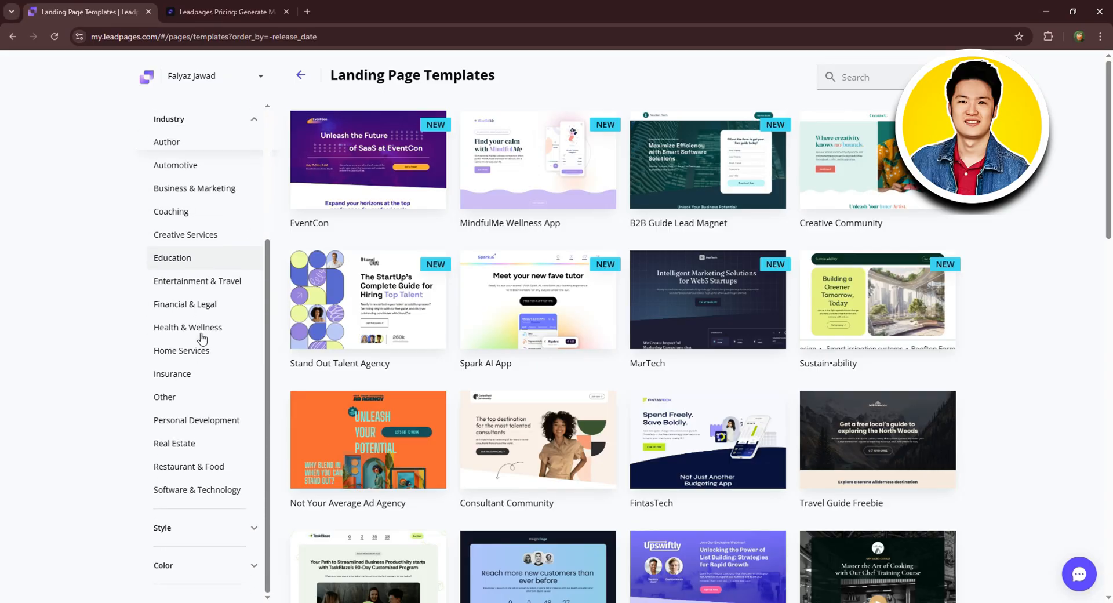
pyautogui.scroll(3, 201, 339)
pyautogui.click(248, 179)
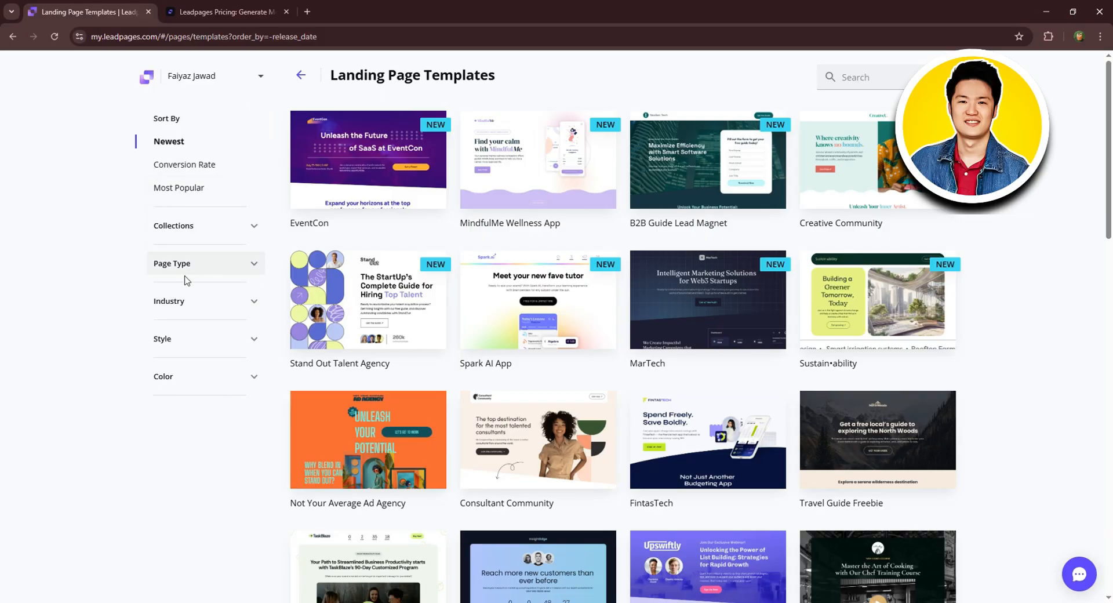
pyautogui.click(185, 341)
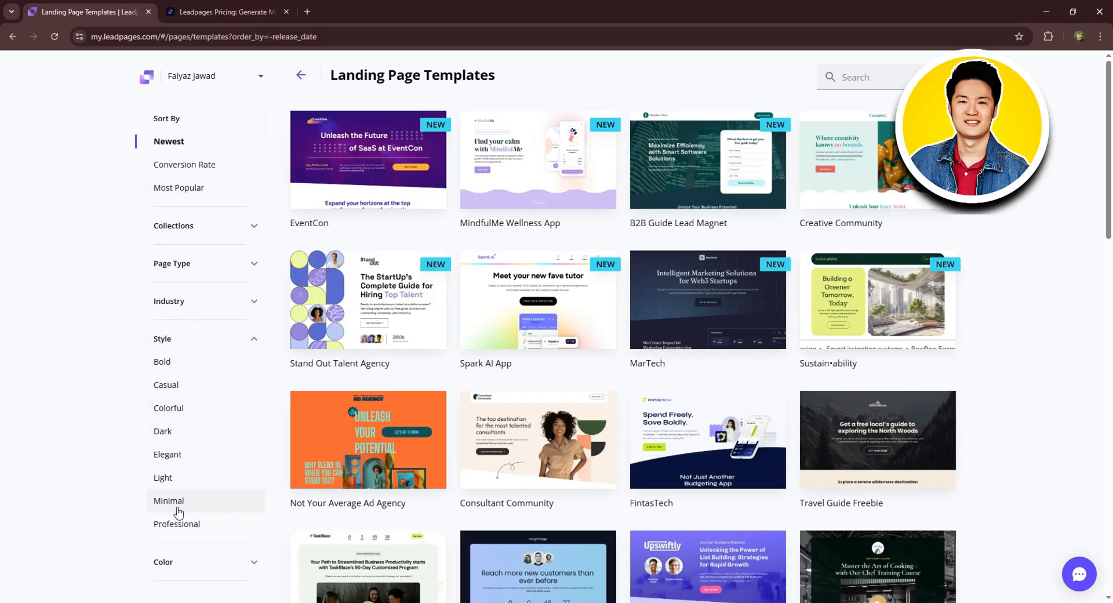
pyautogui.click(237, 340)
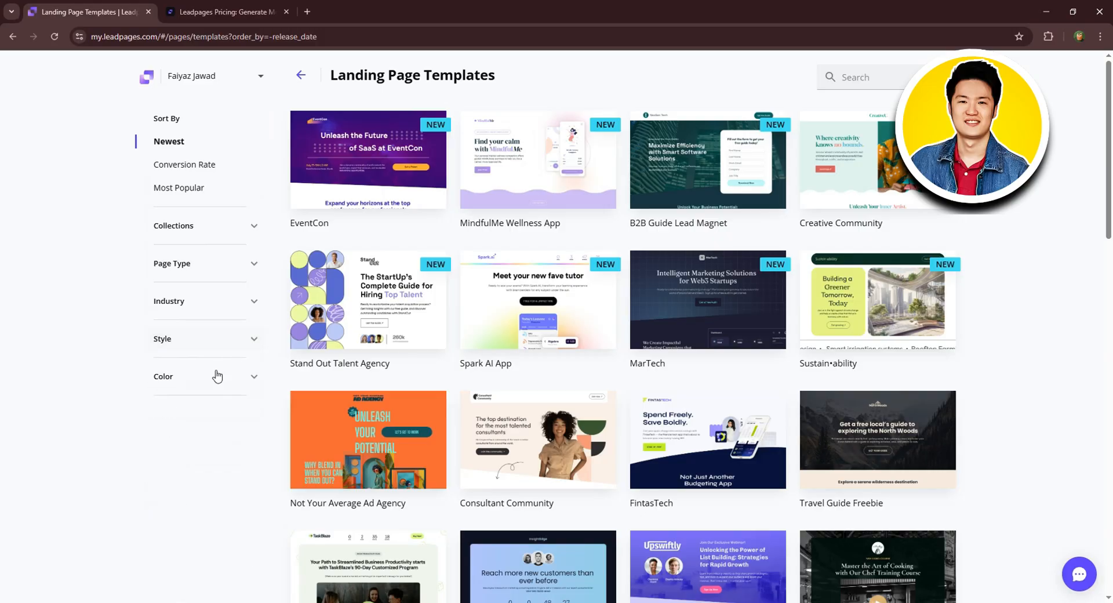
pyautogui.click(204, 378)
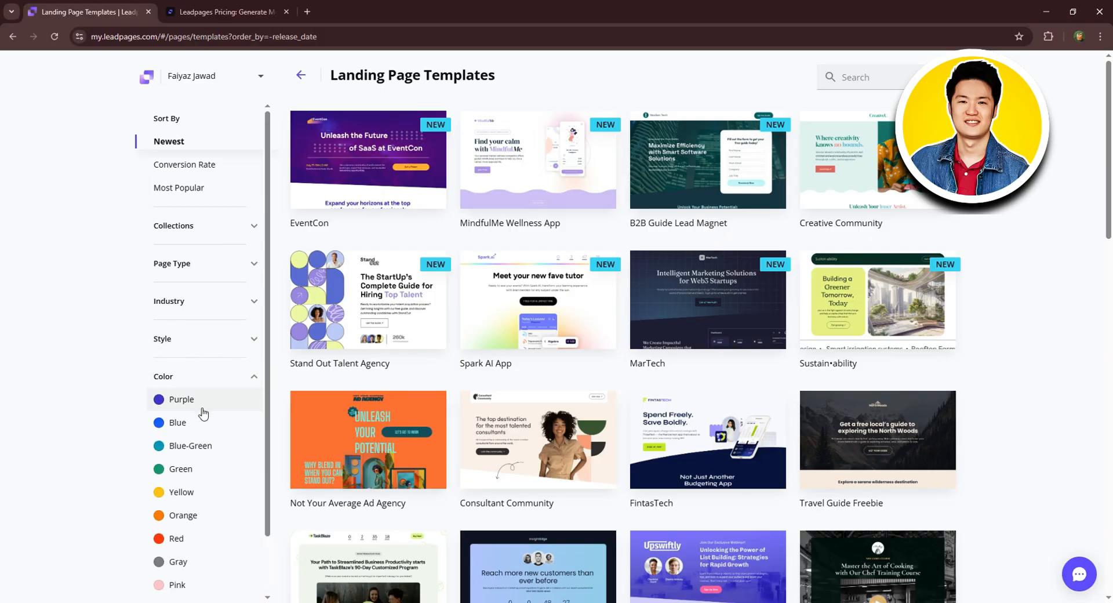
pyautogui.click(228, 377)
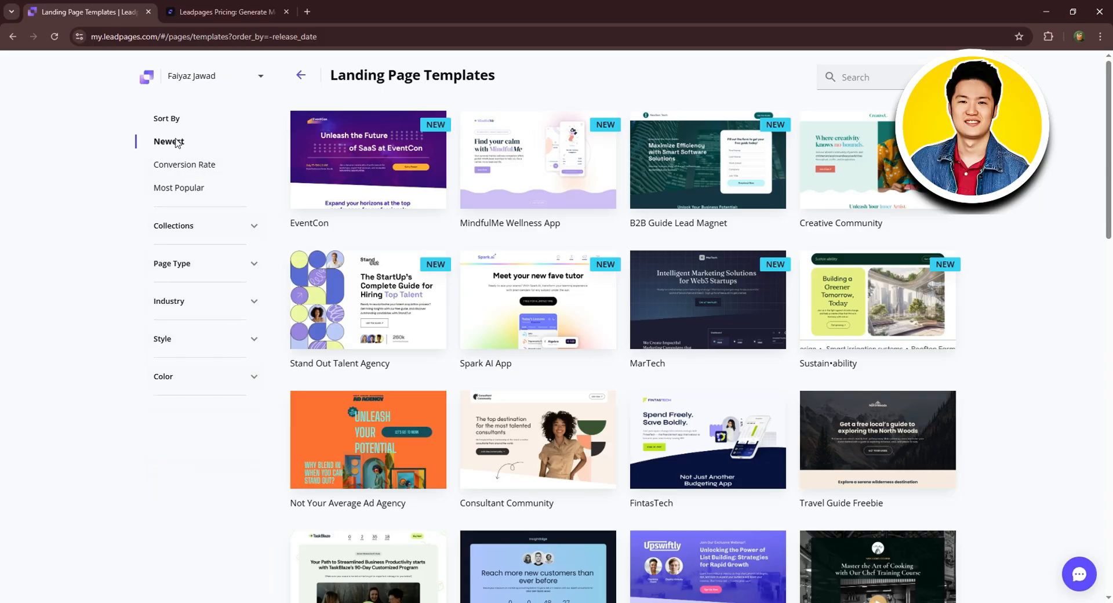
# Step: Compare the templates sorted by Conversion Rate and by Most Popular, and return the sorting to Newest
pyautogui.click(179, 167)
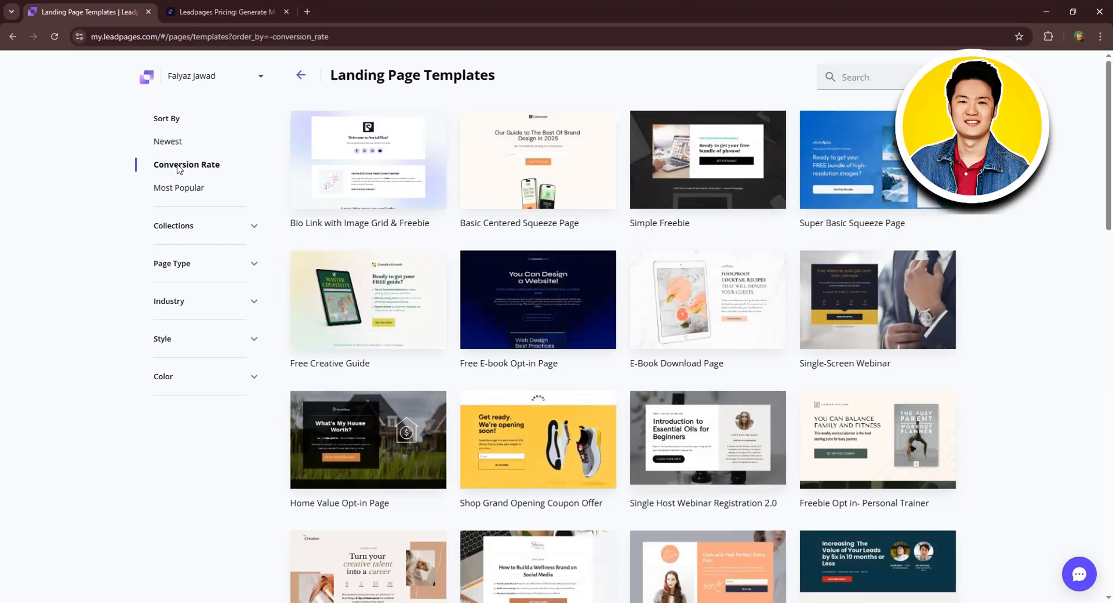
pyautogui.click(176, 191)
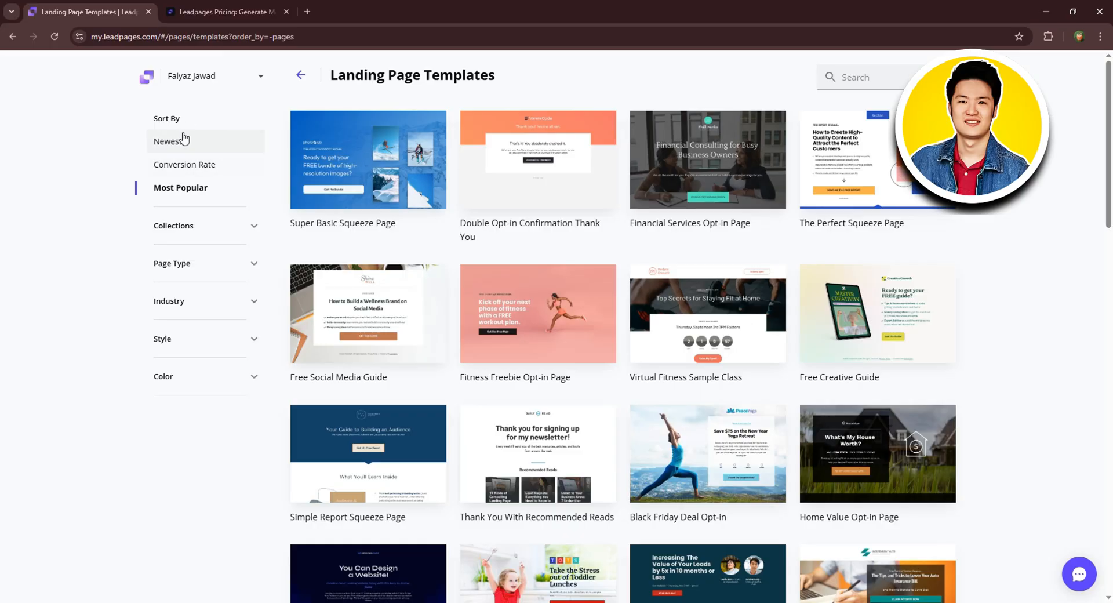
pyautogui.click(168, 142)
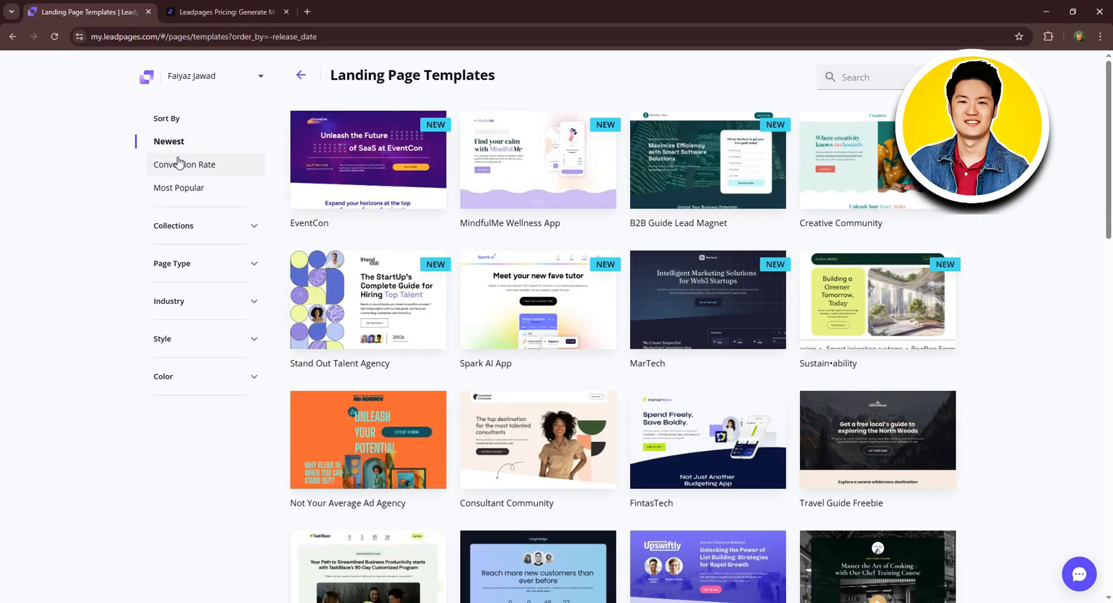
# Step: Preview the Creative Community template in its desktop version, look through the page and return to its beginning
pyautogui.moveTo(892, 174)
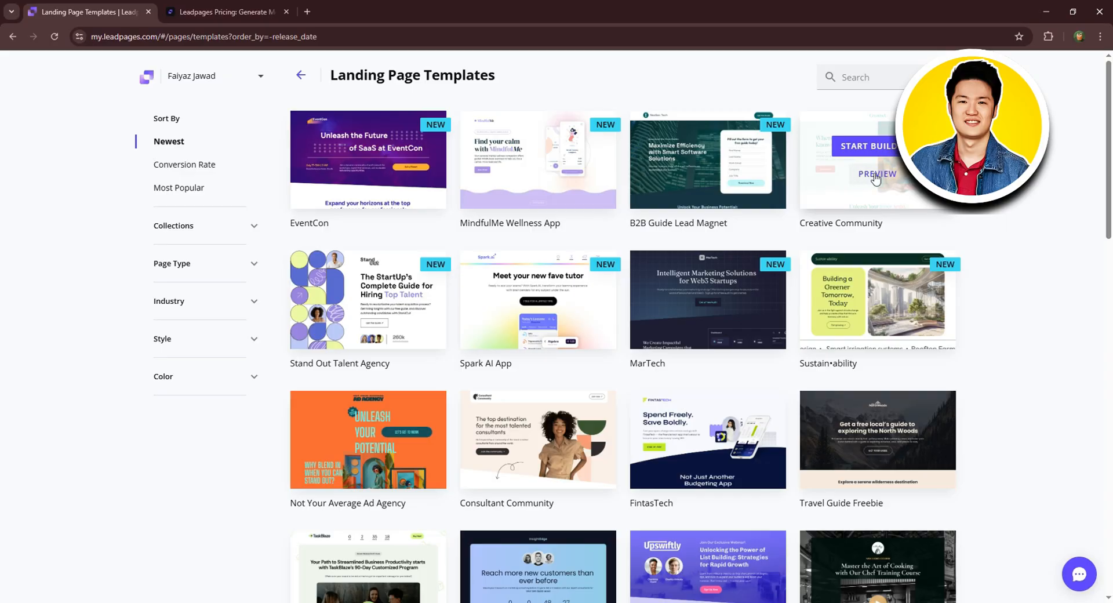
pyautogui.click(890, 177)
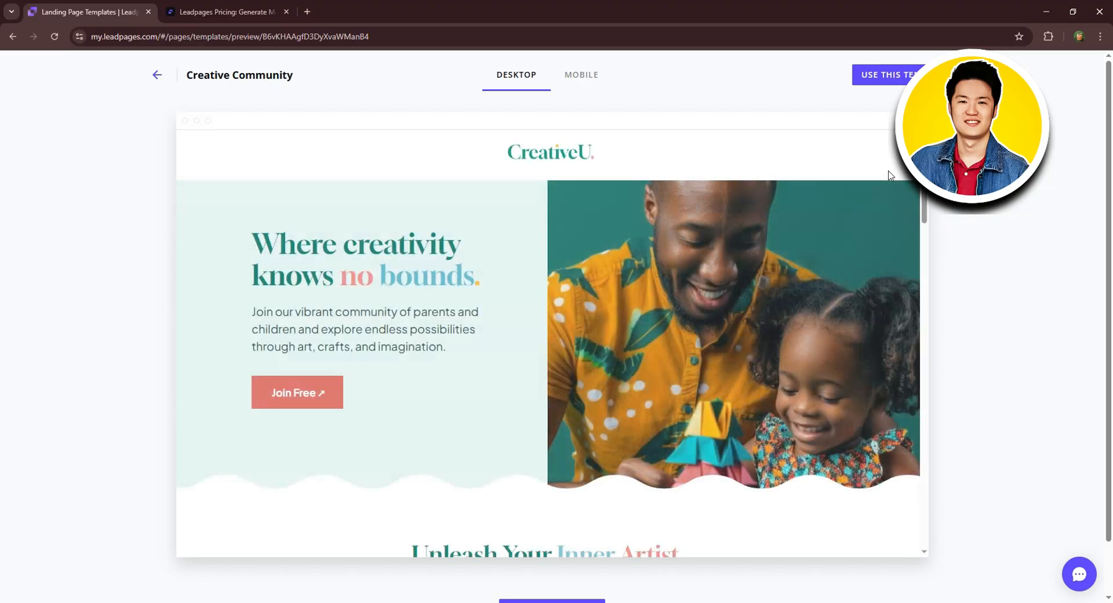
pyautogui.scroll(-1, 669, 226)
pyautogui.scroll(-10, 669, 228)
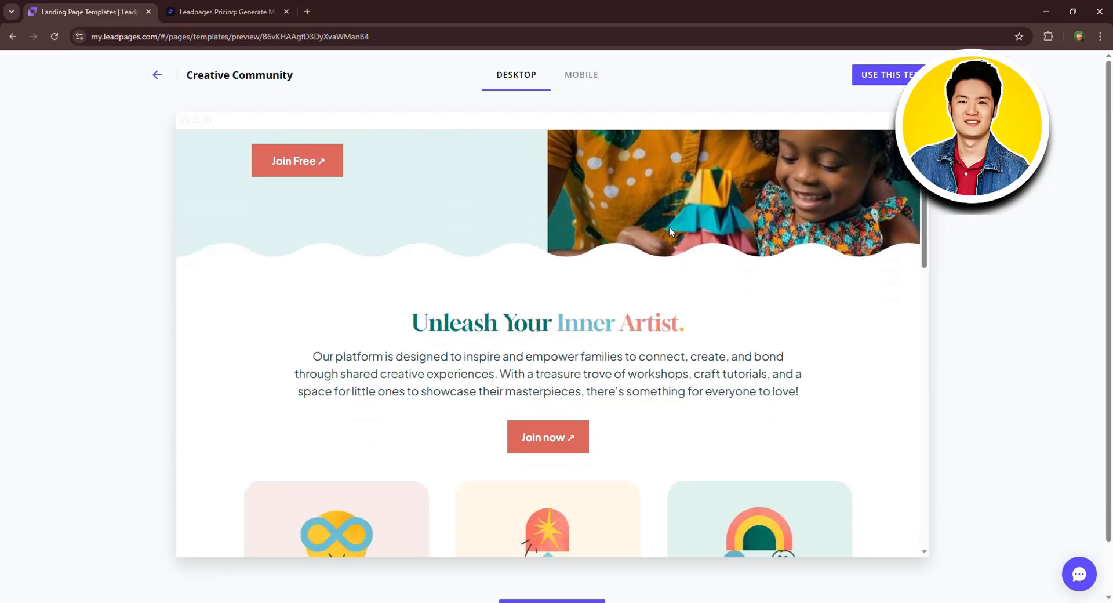
pyautogui.scroll(-3, 669, 231)
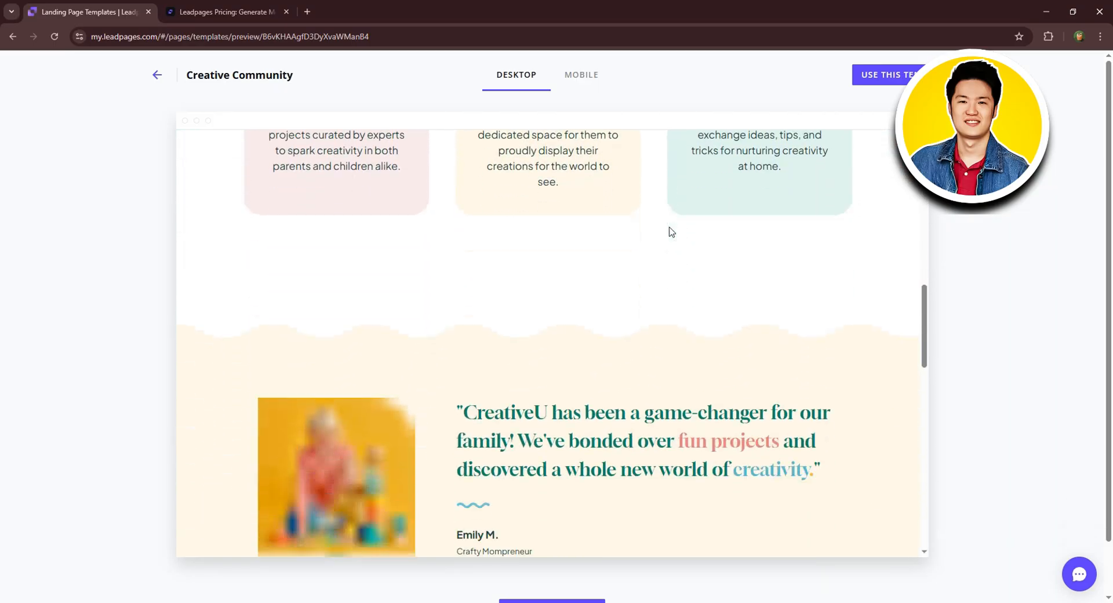
pyautogui.scroll(10, 670, 231)
pyautogui.scroll(2, 669, 226)
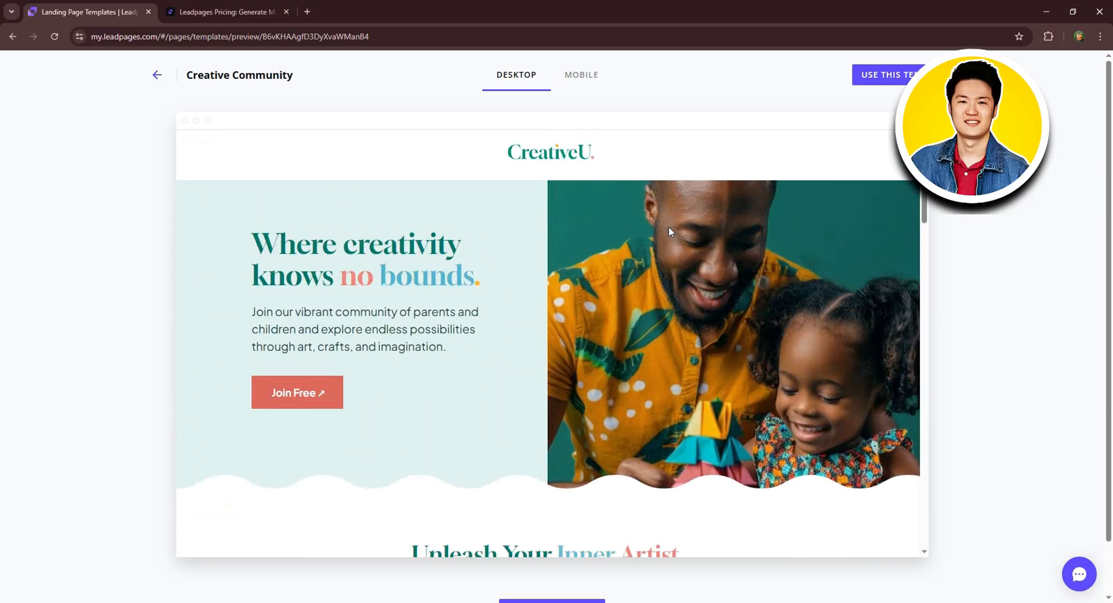
# Step: Check how the Creative Community template looks in the mobile preview
pyautogui.click(580, 78)
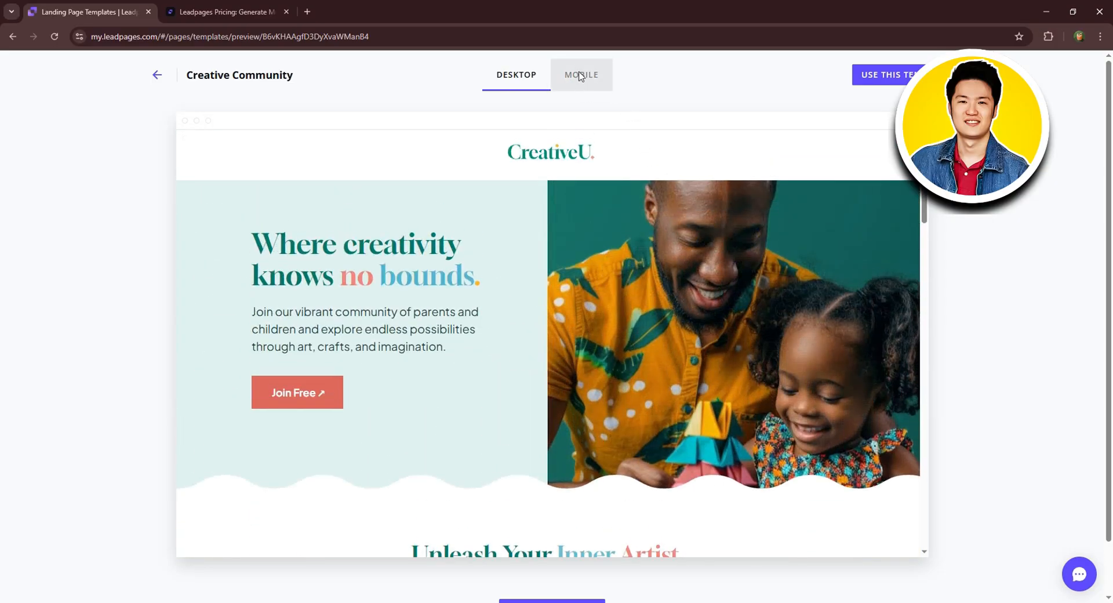
pyautogui.scroll(-3, 607, 240)
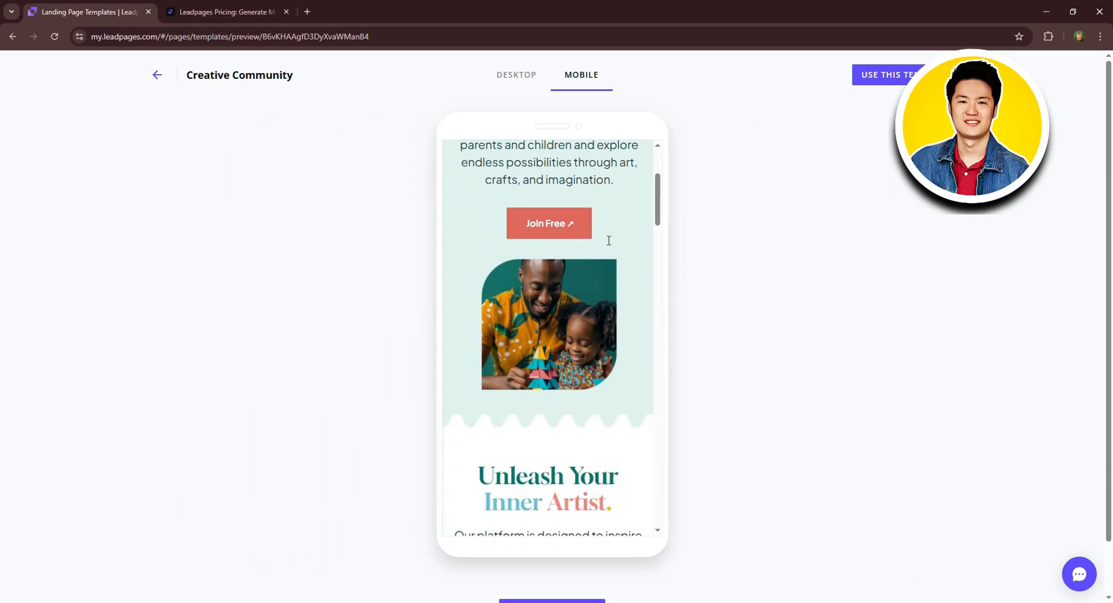
pyautogui.scroll(-3, 598, 266)
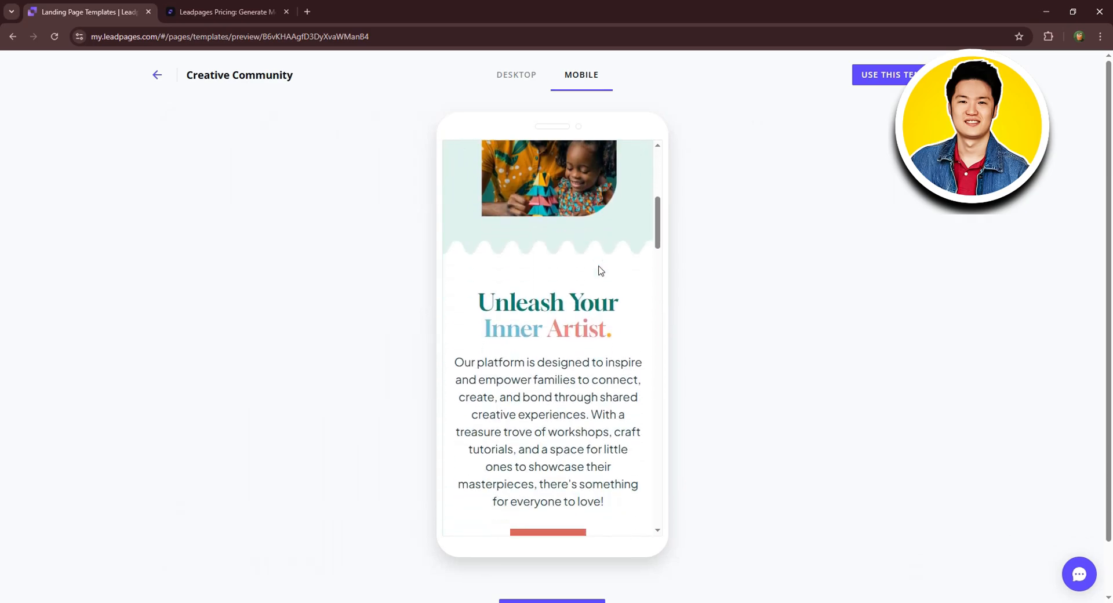
pyautogui.scroll(3, 599, 268)
pyautogui.scroll(3, 599, 270)
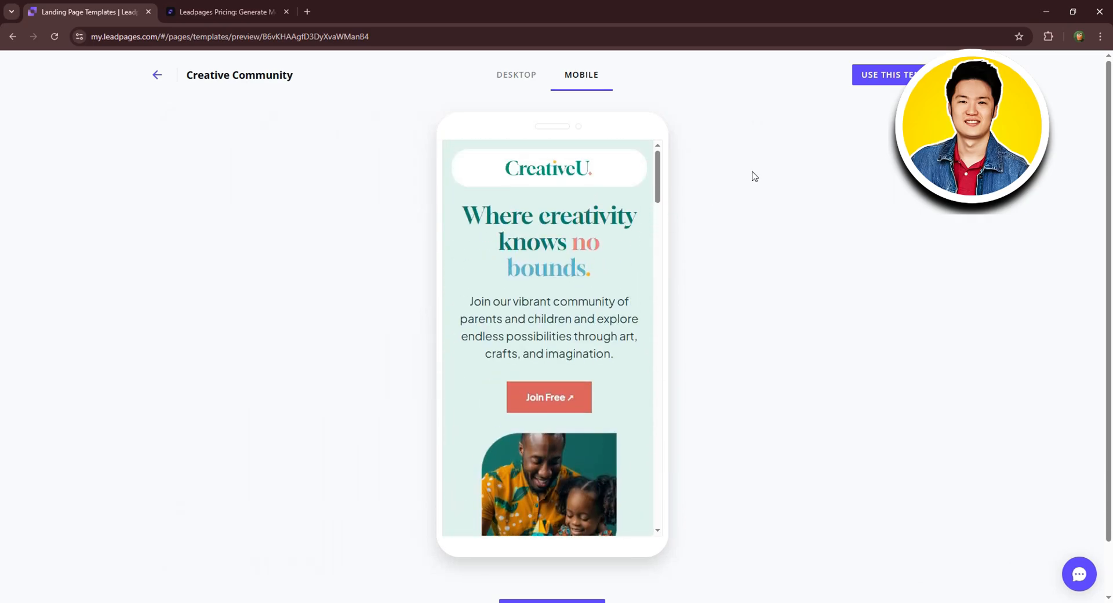
# Step: Create a page from the Creative Community template and name it "Landing PAge"
pyautogui.click(902, 81)
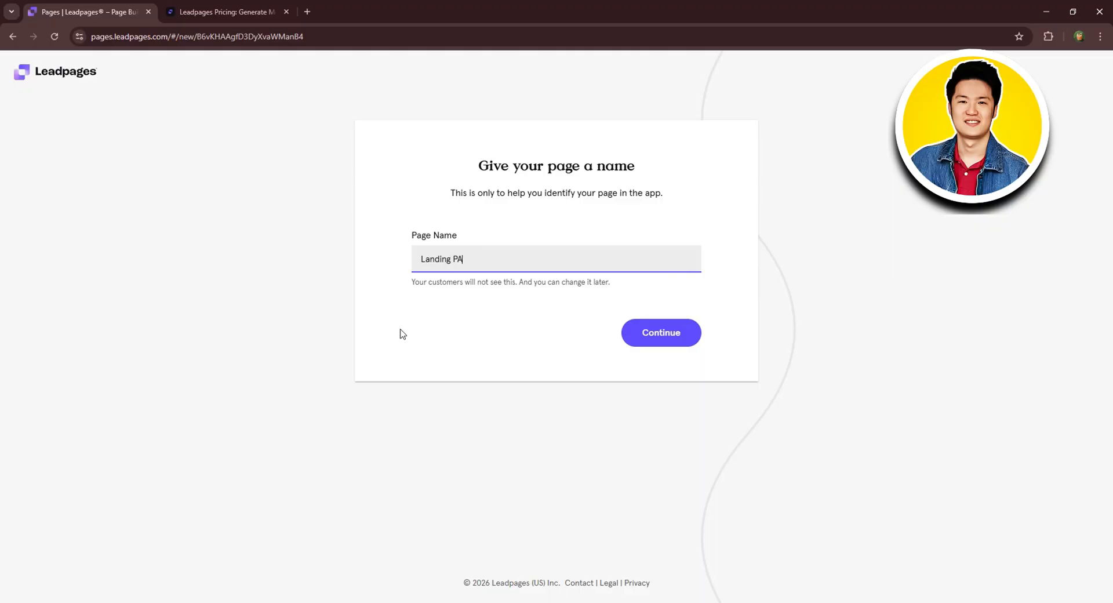
pyautogui.press('Return')
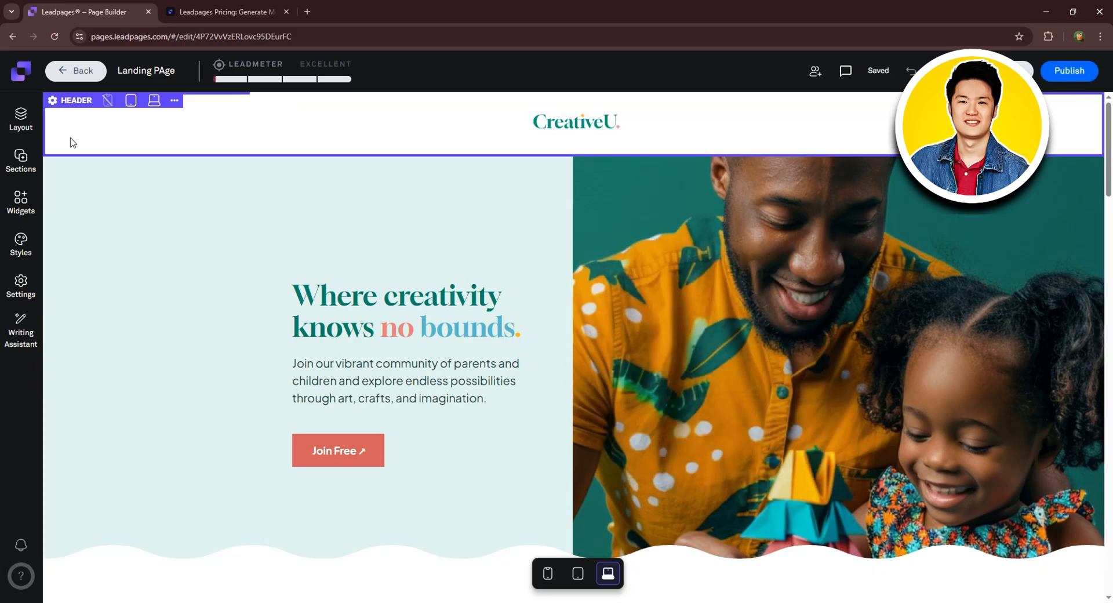
# Step: View the page layout's list of sections and try repositioning the Header section
pyautogui.click(22, 121)
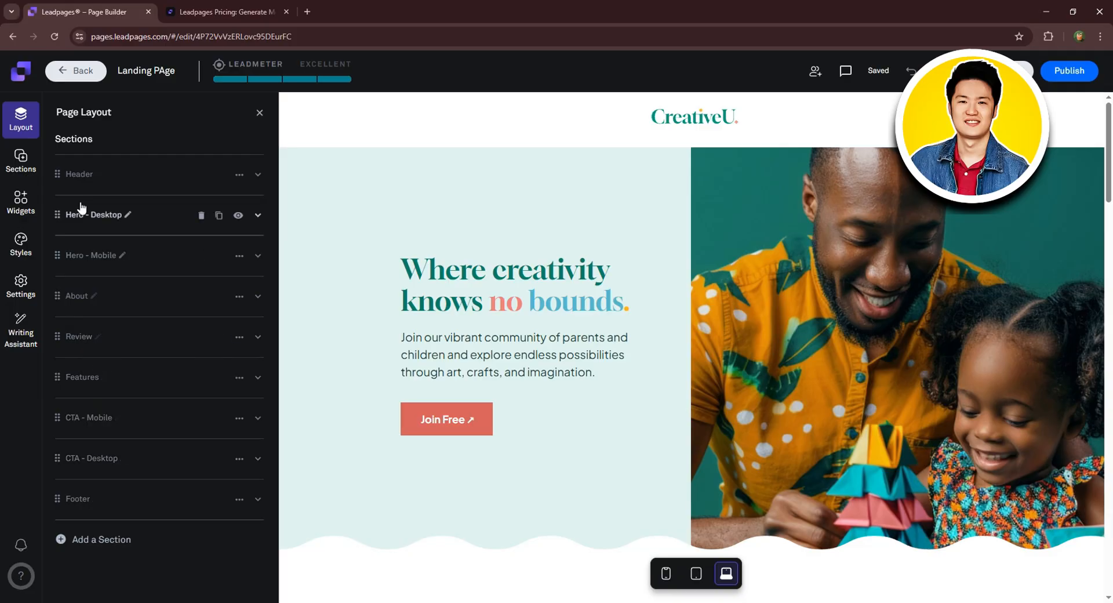
pyautogui.moveTo(57, 174); pyautogui.dragTo(44, 281)
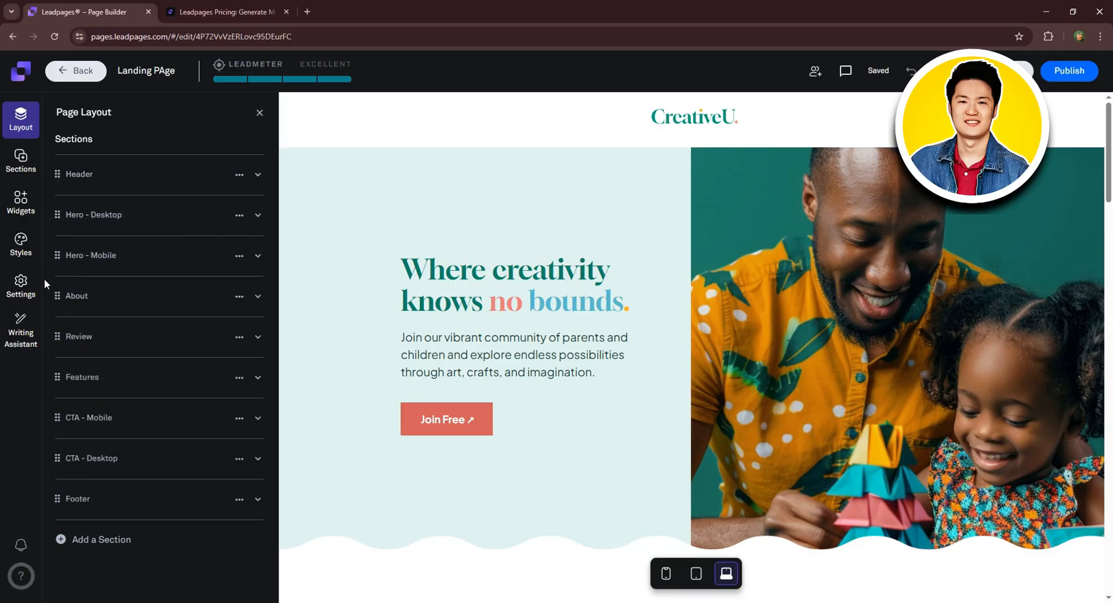
pyautogui.moveTo(58, 174)
pyautogui.mouseDown()
pyautogui.moveTo(60, 241)
pyautogui.moveTo(71, 173)
pyautogui.mouseUp()
# Step: Check the section types that can be added to the page, and view the available widgets
pyautogui.click(21, 158)
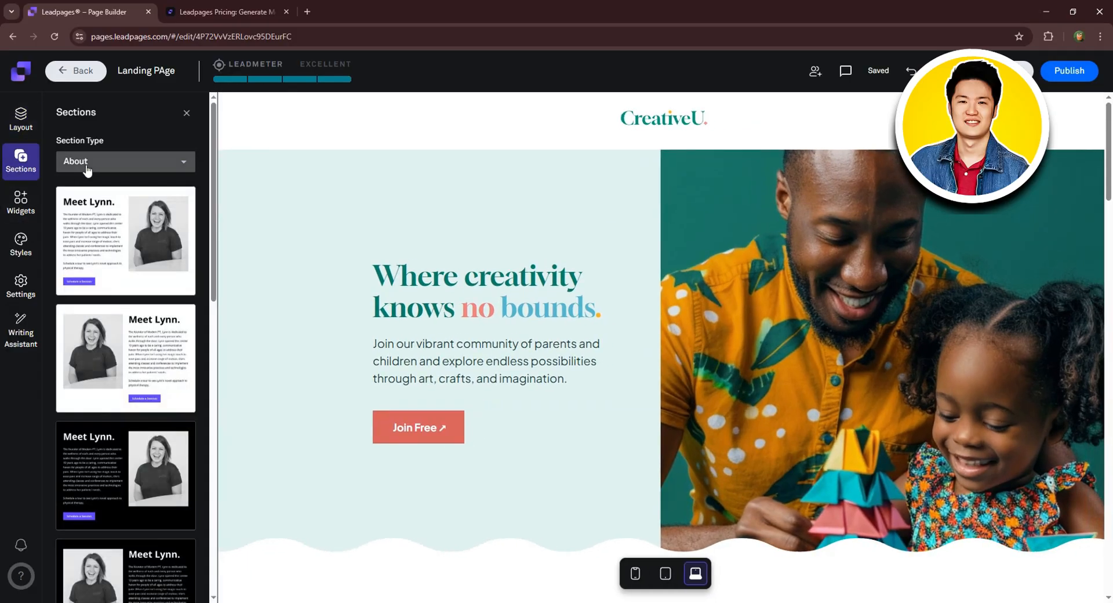
pyautogui.click(76, 168)
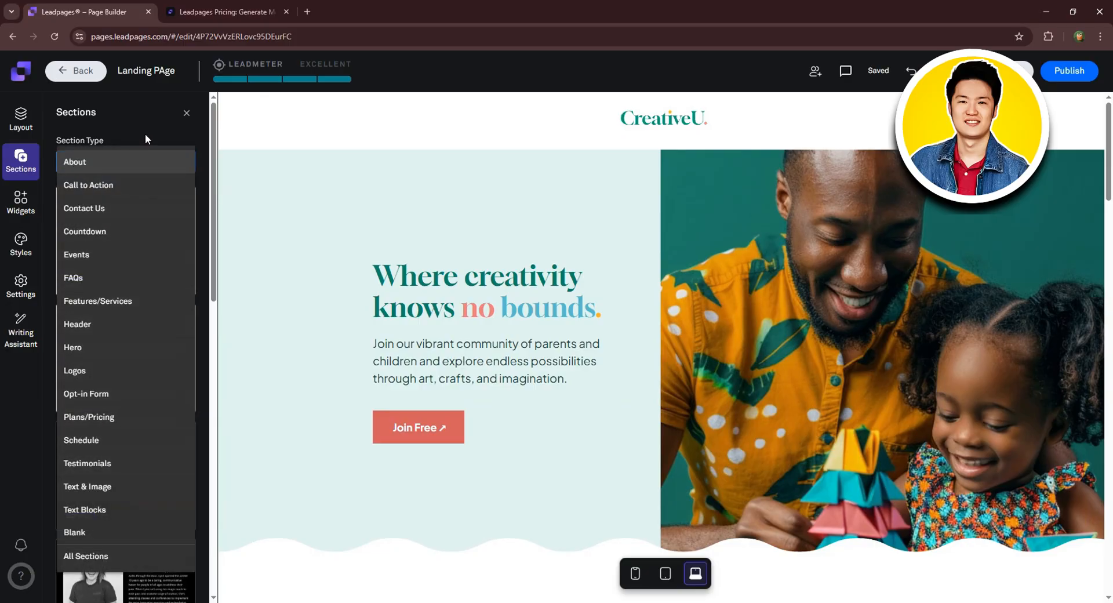
pyautogui.click(128, 138)
pyautogui.click(18, 205)
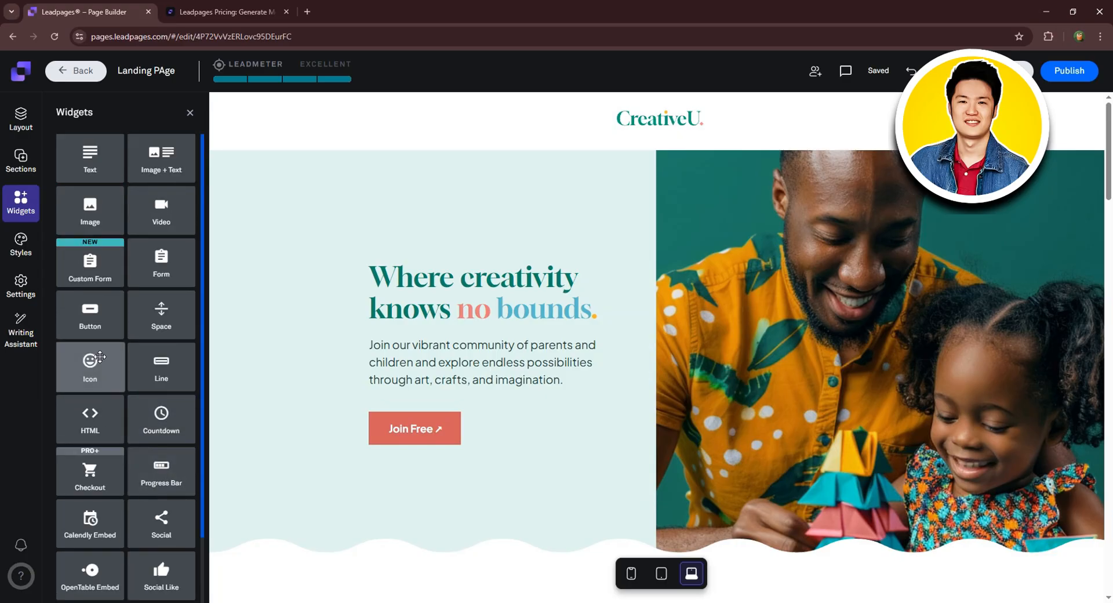
# Step: Examine the page style options for buttons, fonts, background, favicon and custom CSS
pyautogui.click(21, 247)
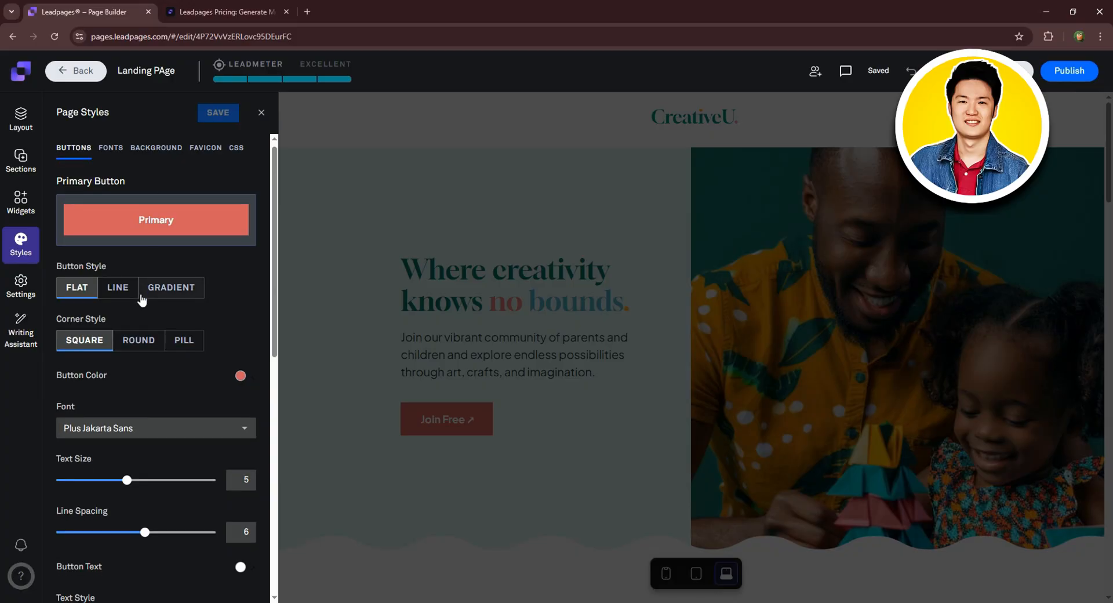
pyautogui.scroll(-4, 139, 301)
pyautogui.scroll(-5, 139, 303)
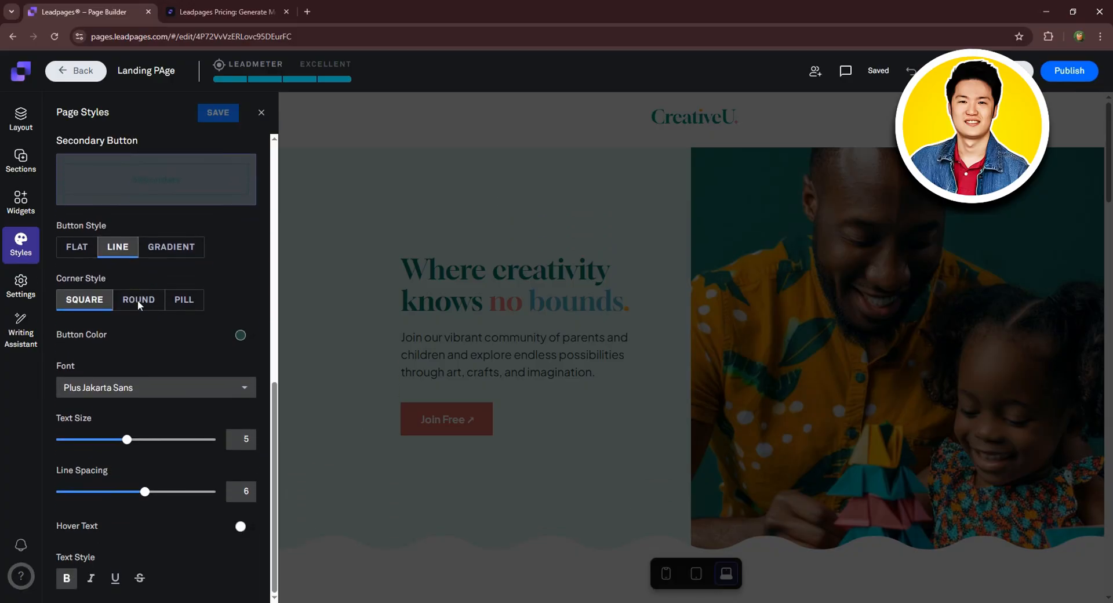
pyautogui.scroll(7, 139, 305)
pyautogui.scroll(2, 137, 300)
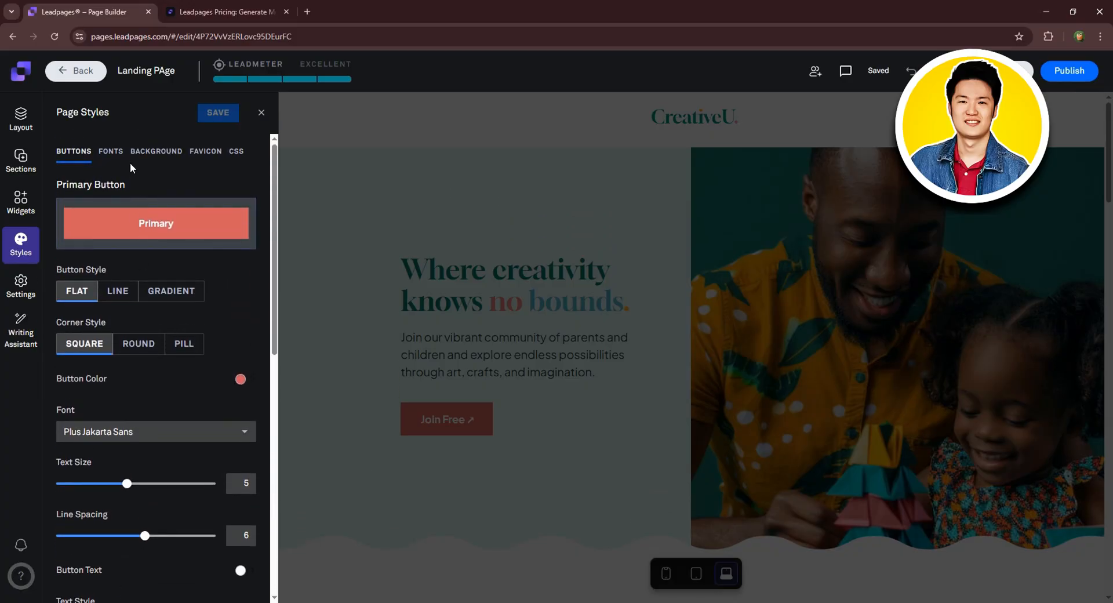
pyautogui.click(112, 151)
pyautogui.click(155, 151)
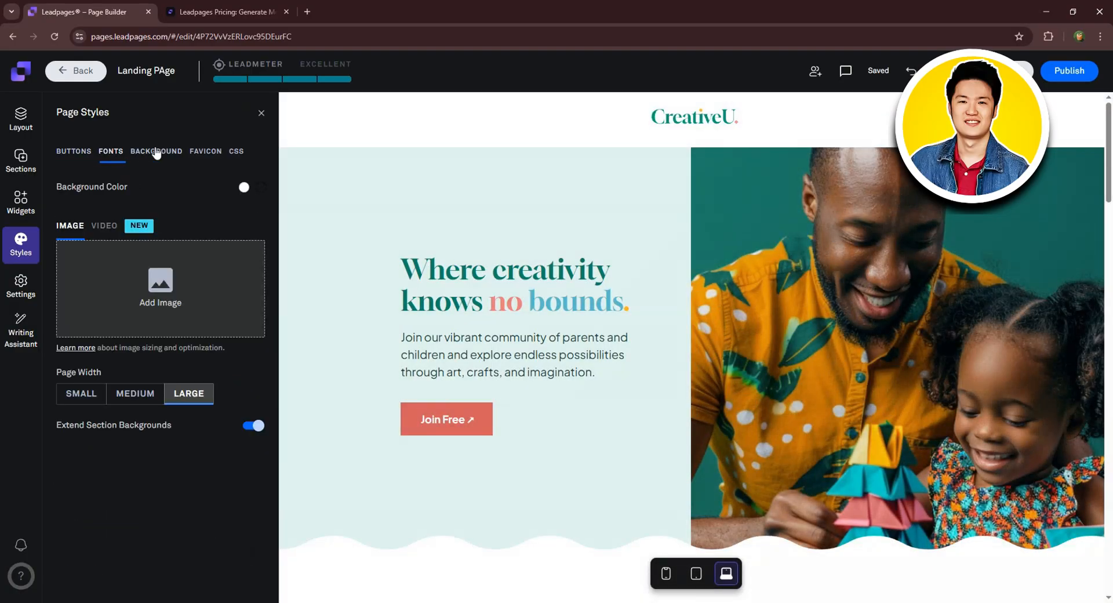
pyautogui.click(207, 151)
pyautogui.click(238, 152)
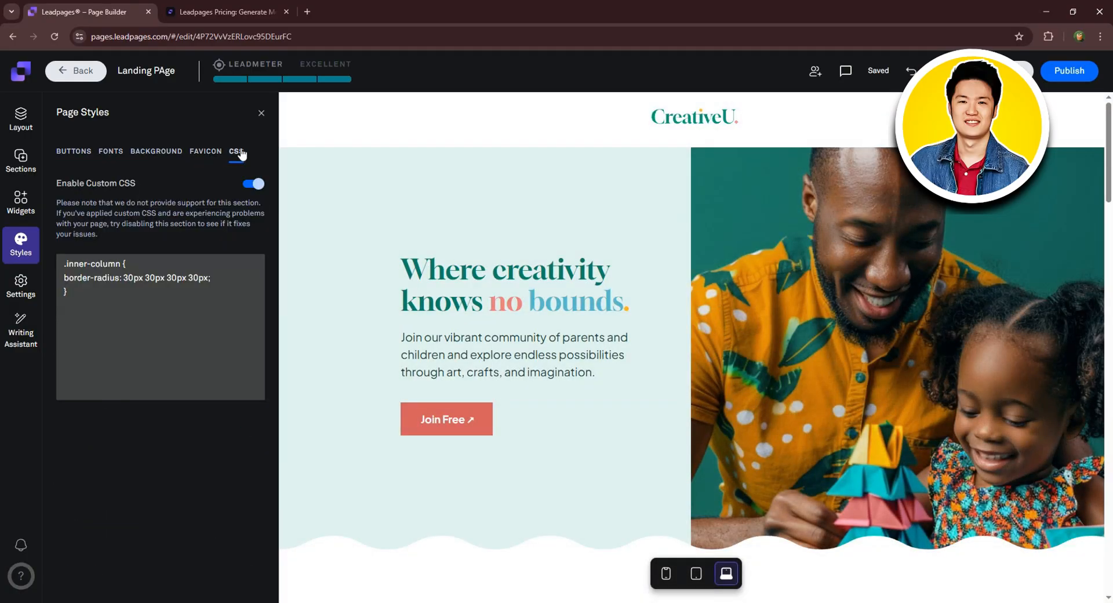
# Step: Examine the page settings for SEO, Social, Analytics and Language, and view the Writing Assistant
pyautogui.click(19, 287)
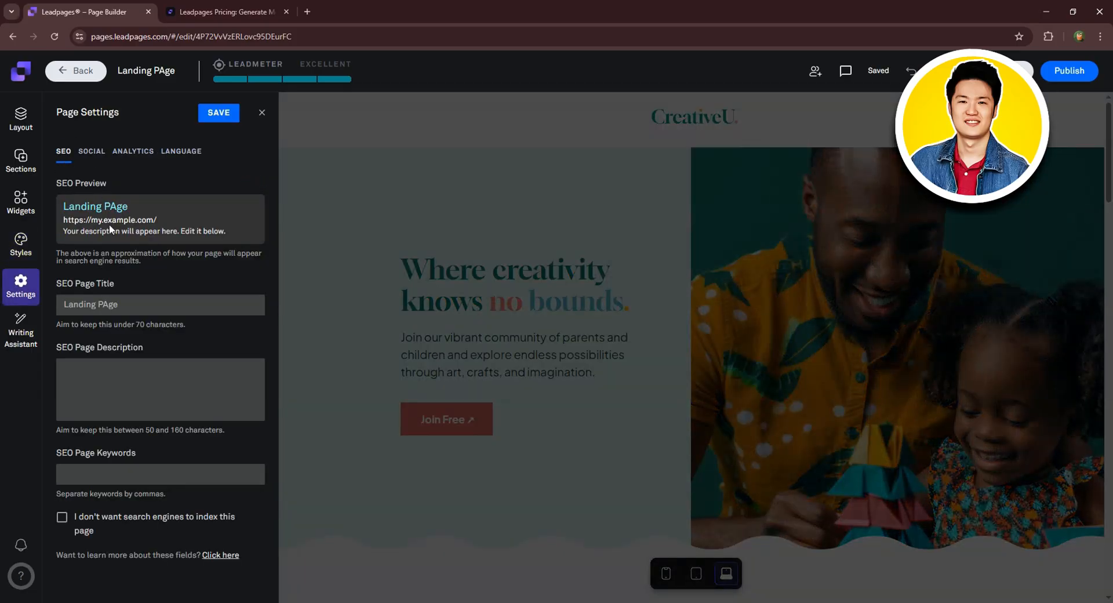
pyautogui.click(95, 153)
pyautogui.scroll(-1, 174, 278)
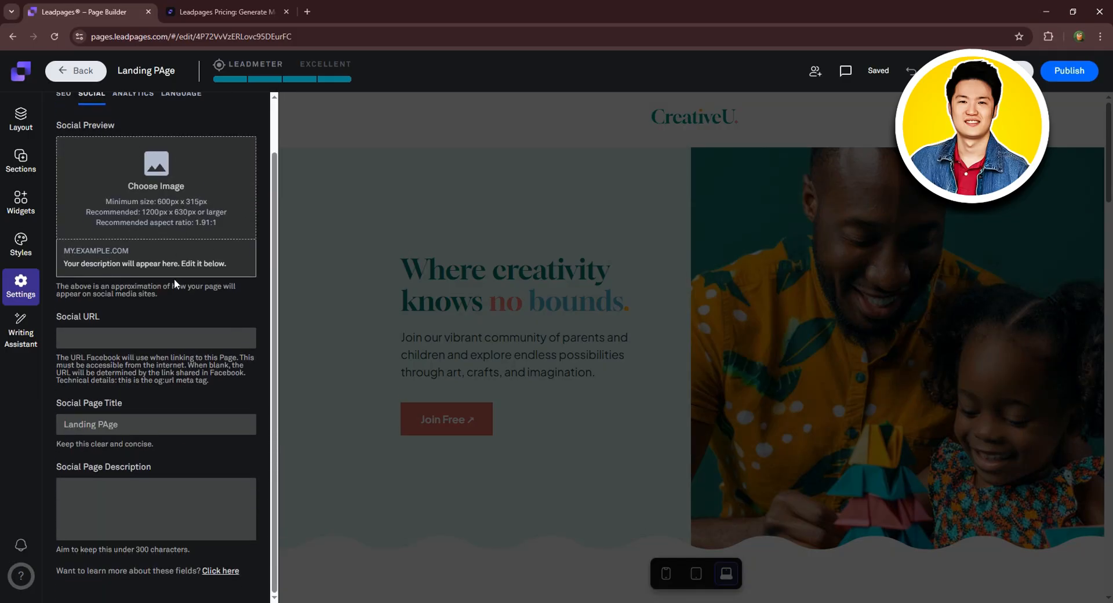
pyautogui.scroll(1, 174, 282)
pyautogui.click(135, 152)
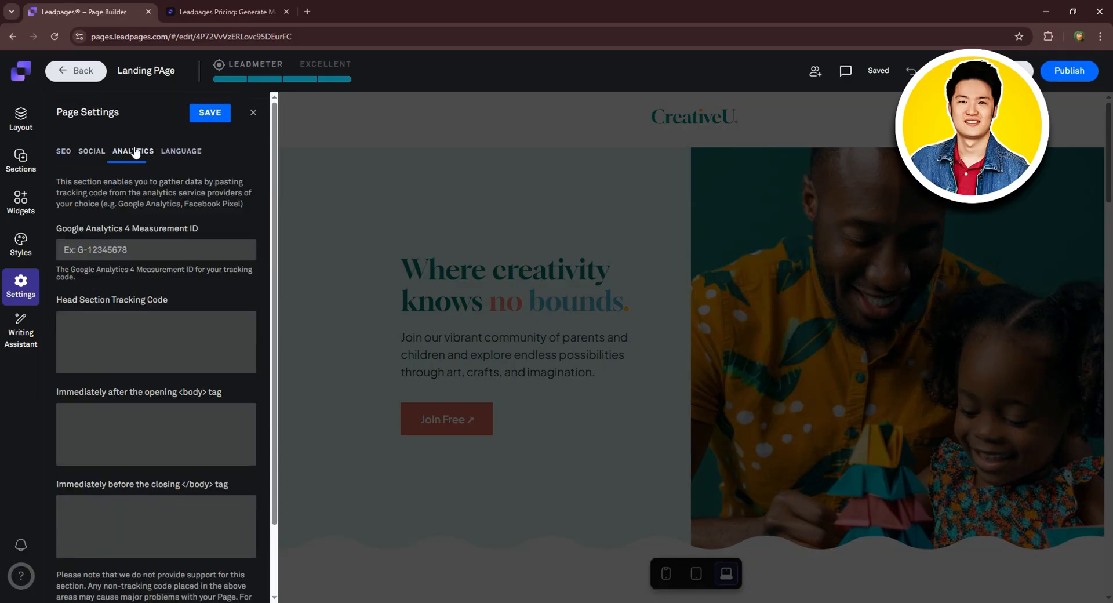
pyautogui.scroll(-1, 173, 215)
pyautogui.scroll(1, 173, 216)
pyautogui.click(181, 151)
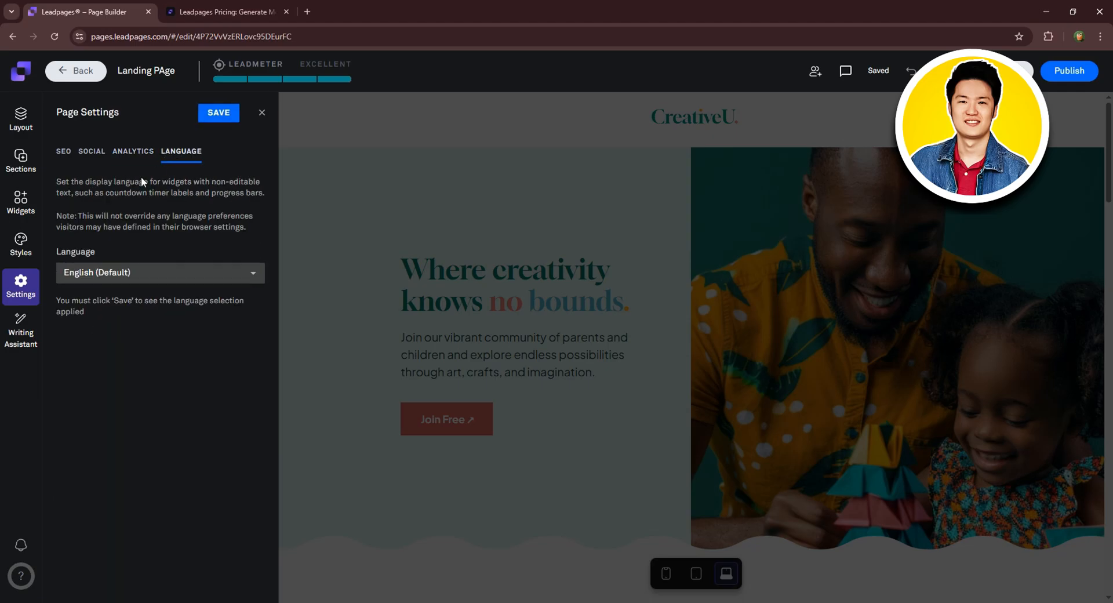
pyautogui.click(22, 331)
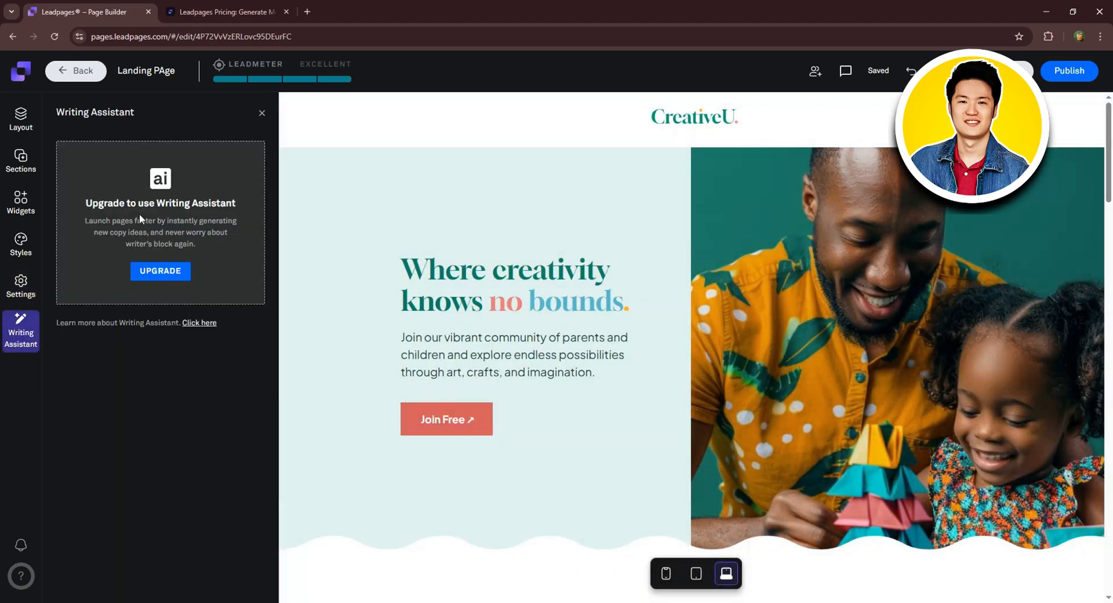
# Step: Close the Writing Assistant, open the image library for the header logo and check the Image Generator options
pyautogui.click(259, 113)
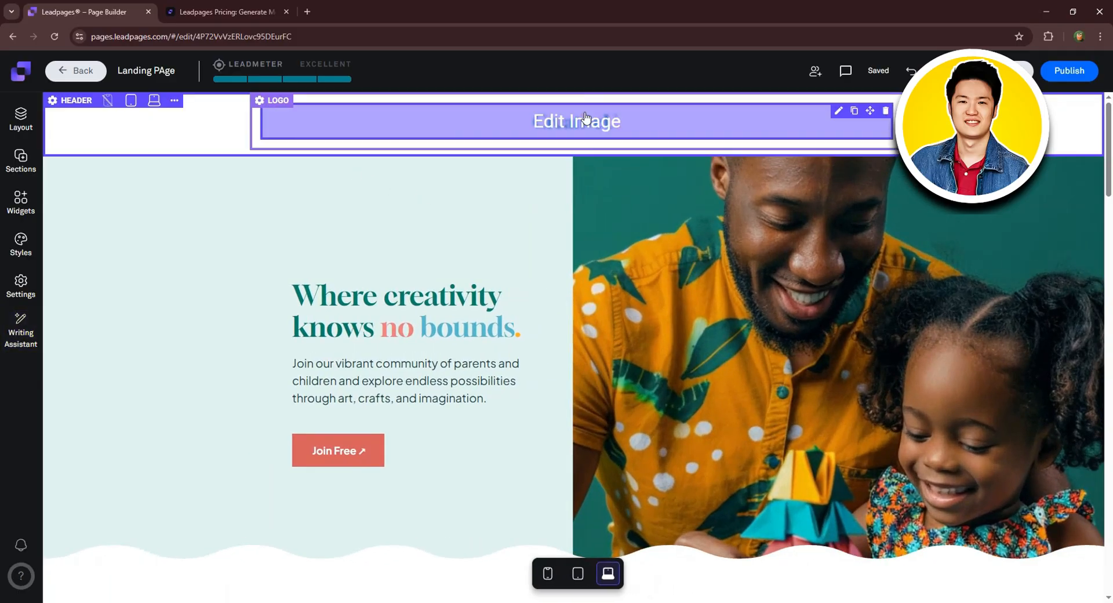
pyautogui.click(585, 117)
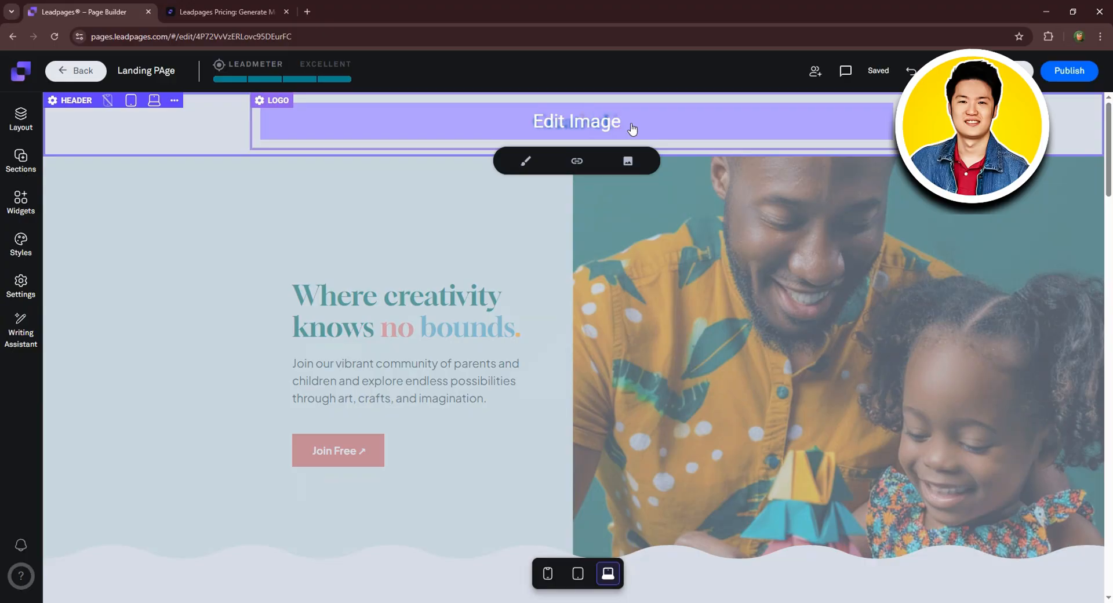
pyautogui.click(628, 162)
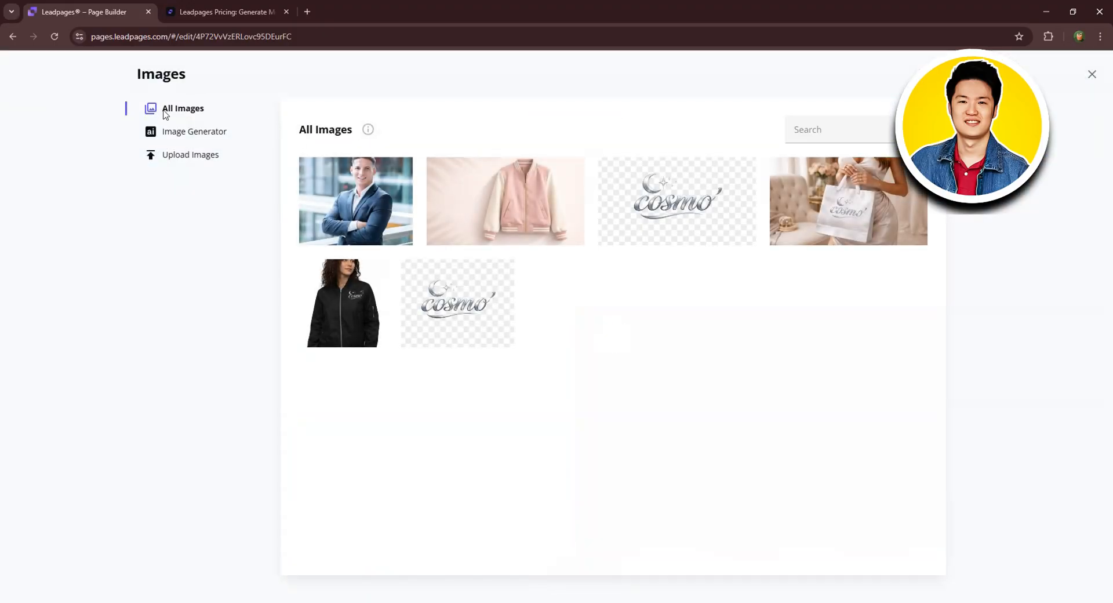
pyautogui.click(192, 134)
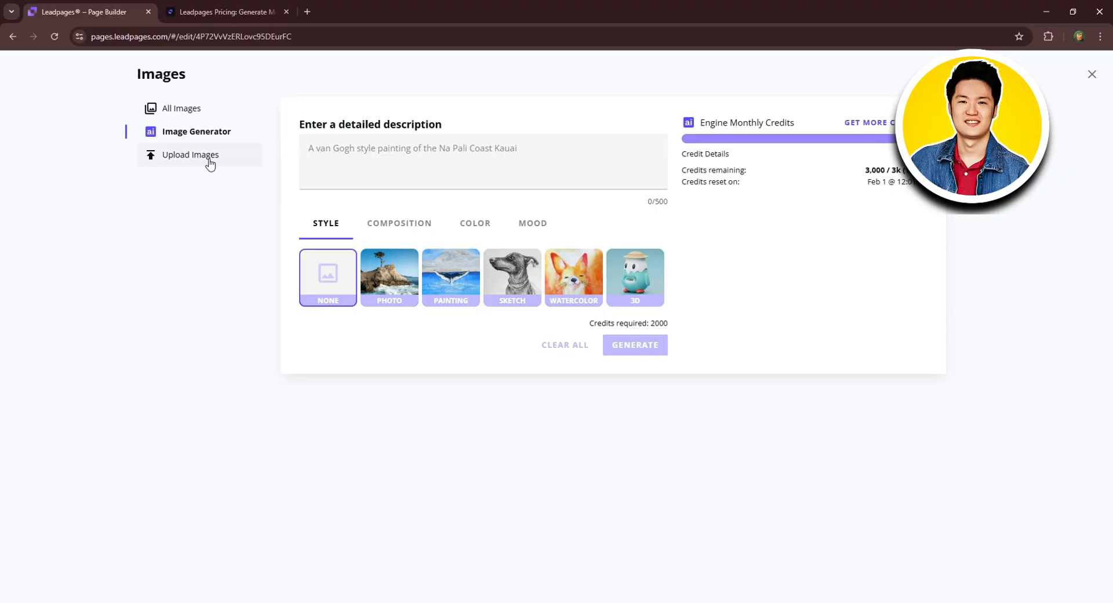
# Step: Upload the "landing page logo" file from the cosmo folder to the image library
pyautogui.click(188, 160)
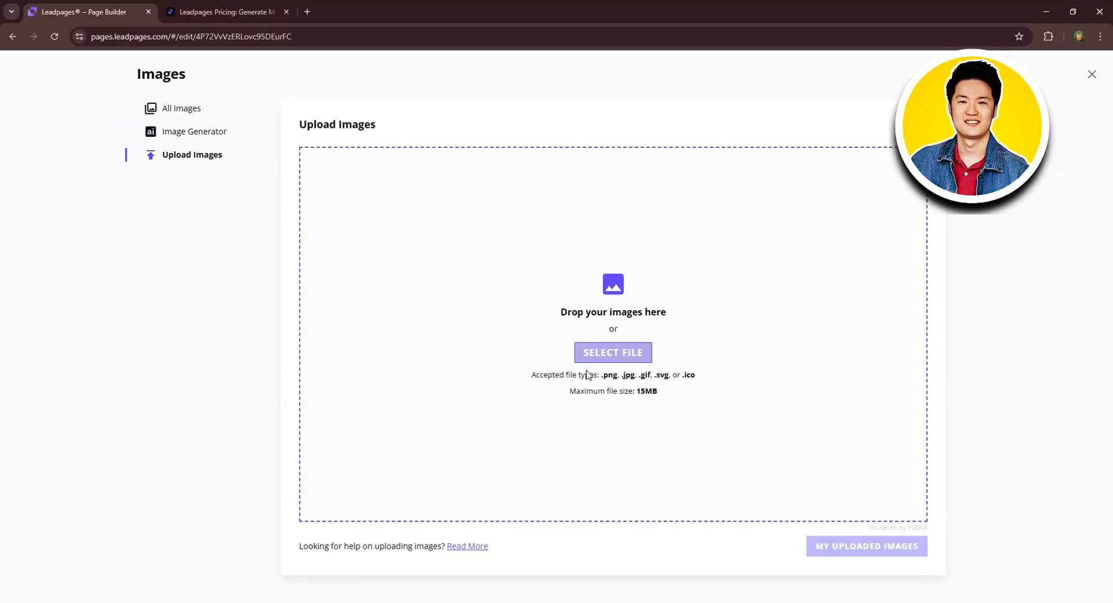
pyautogui.click(584, 350)
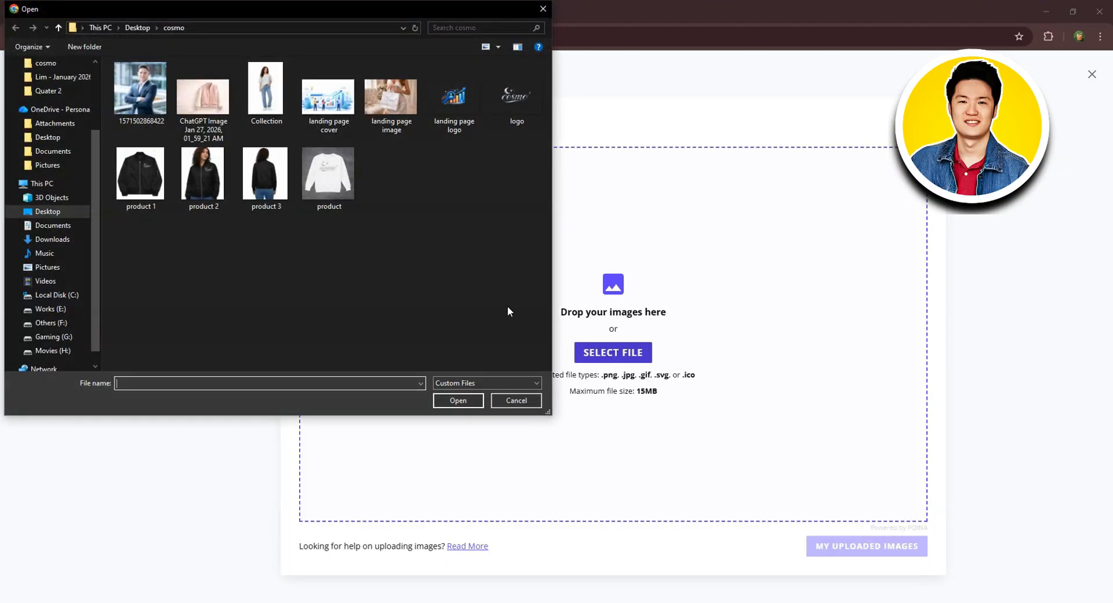
pyautogui.click(454, 104)
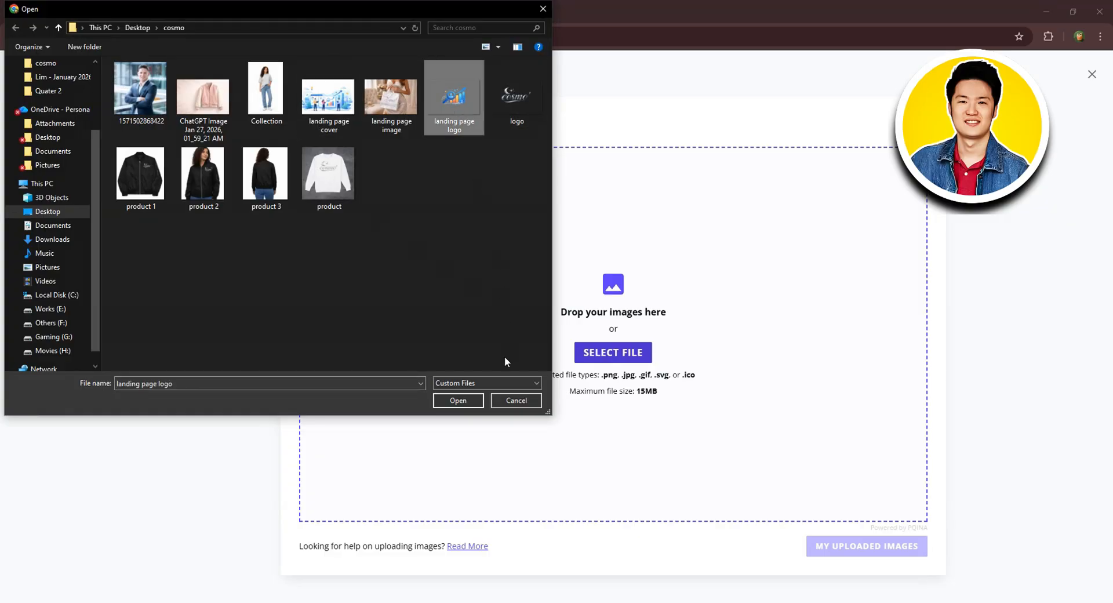
pyautogui.click(482, 400)
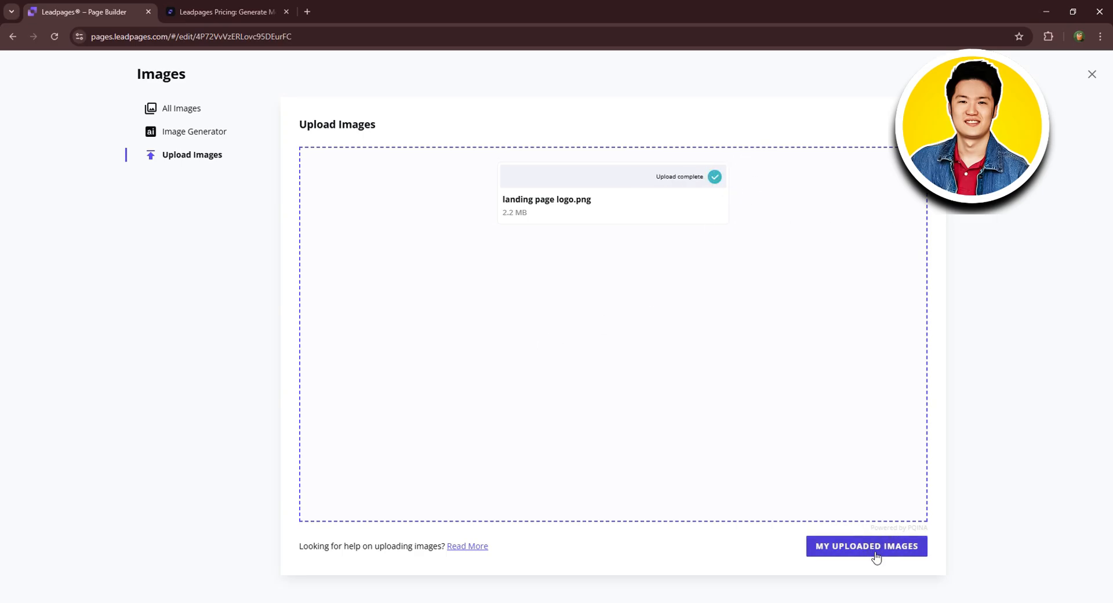
# Step: Replace the header logo with the uploaded landing page logo image
pyautogui.click(885, 548)
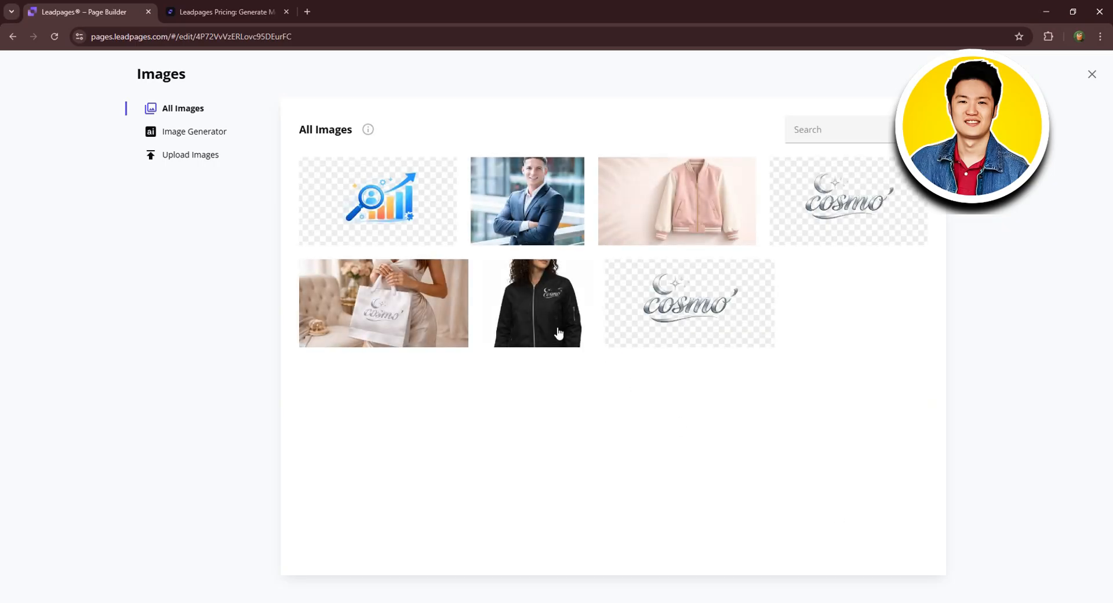
pyautogui.click(399, 209)
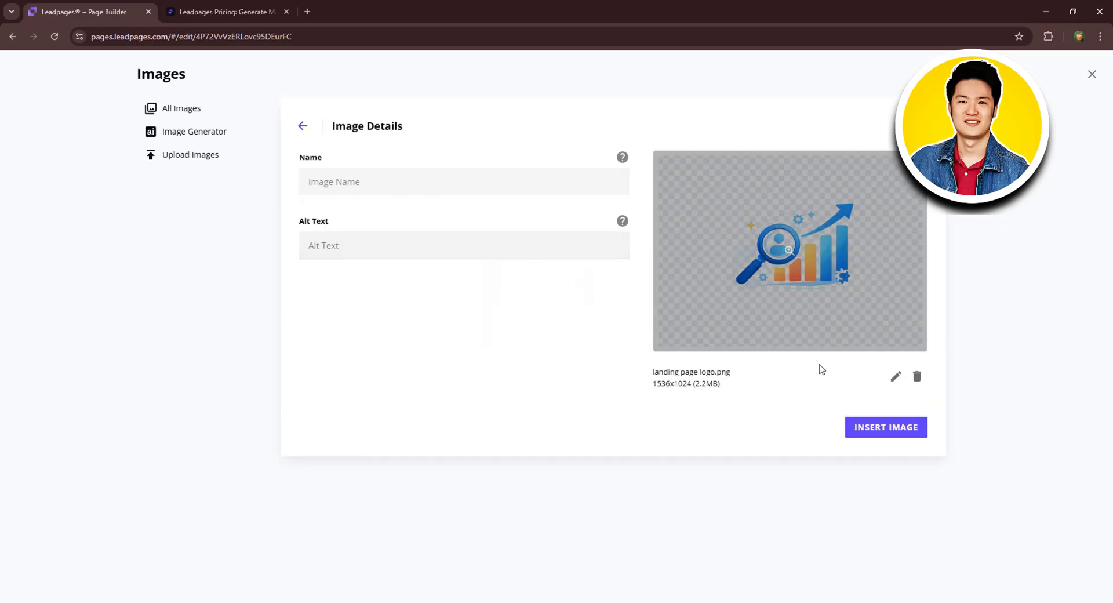
pyautogui.click(891, 427)
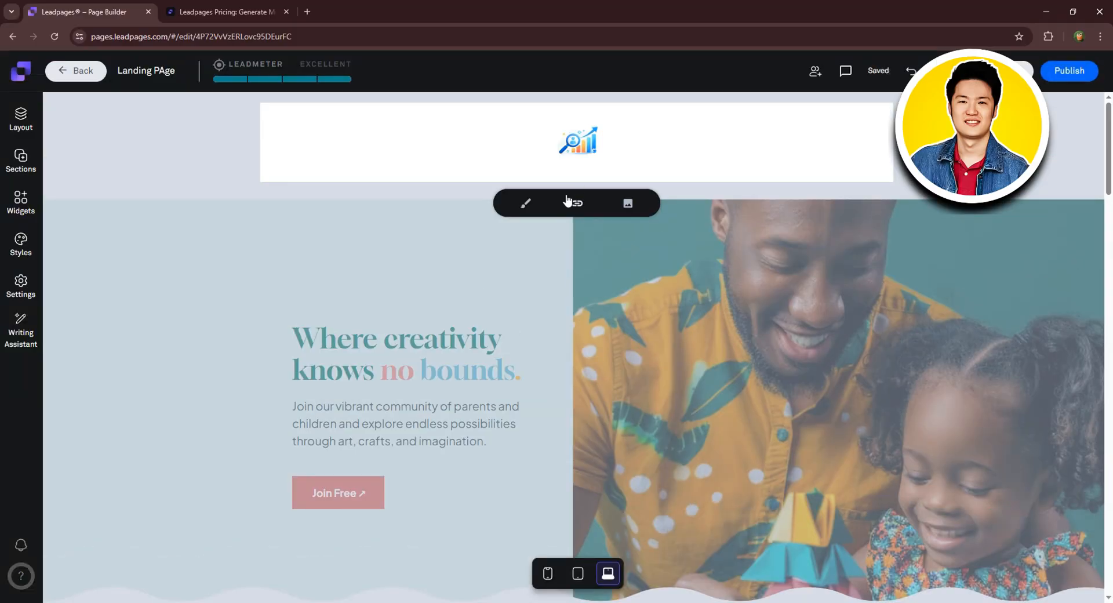
# Step: Set the header logo's maximum image width to 300 with center alignment, and check its link options
pyautogui.click(528, 210)
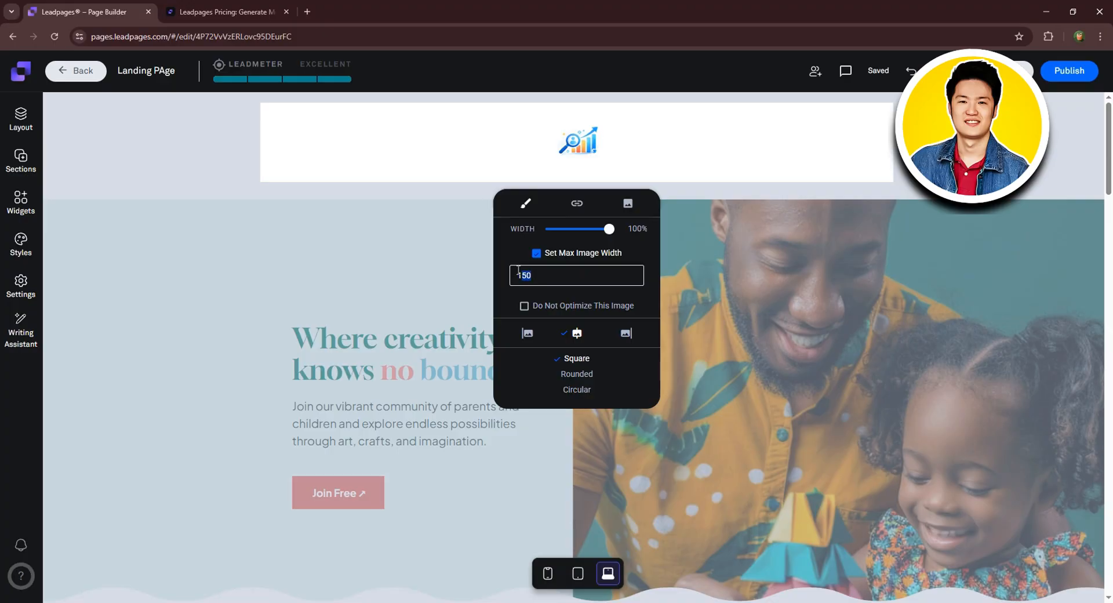
pyautogui.write('300')
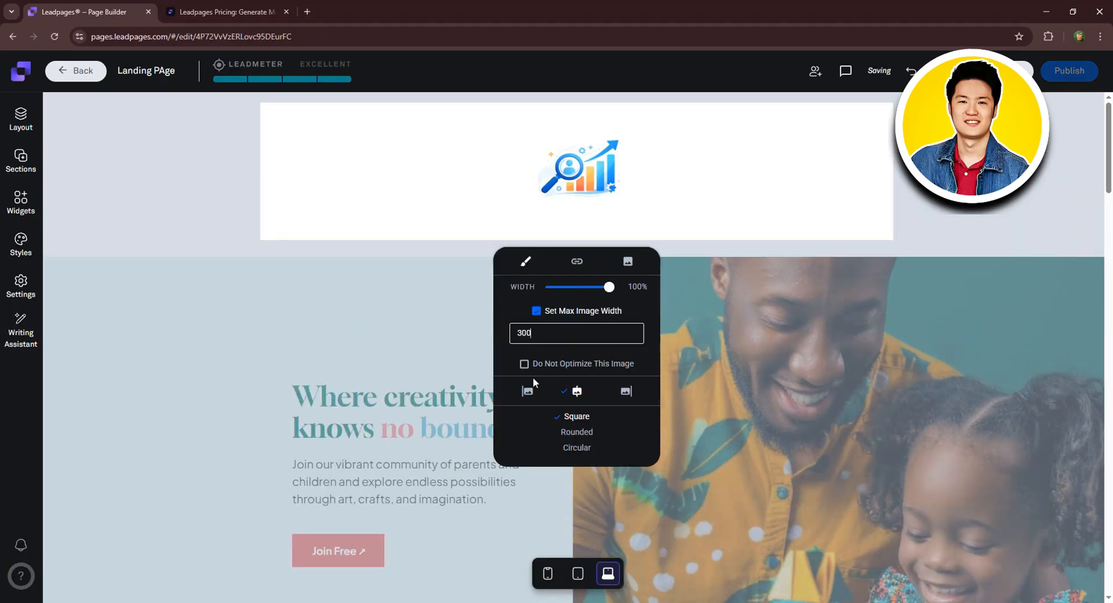
pyautogui.click(527, 390)
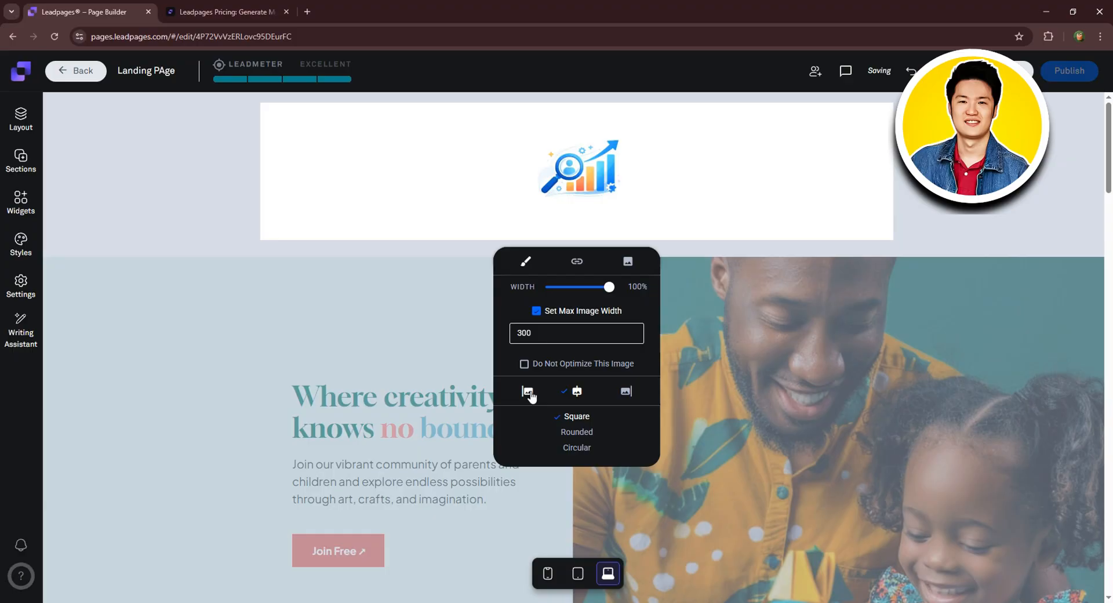
pyautogui.click(623, 396)
pyautogui.click(577, 392)
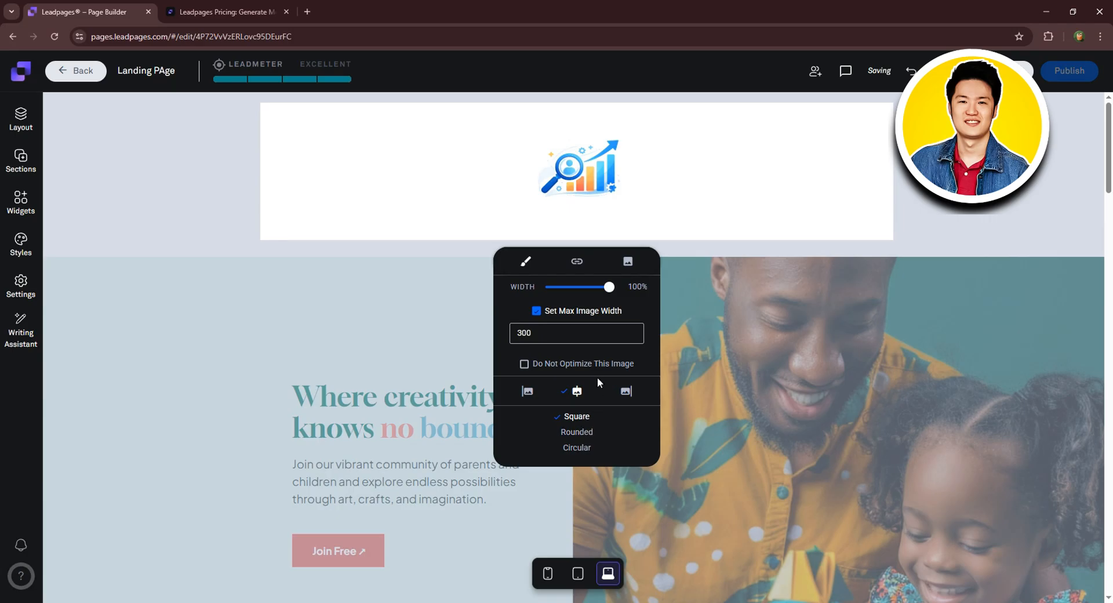
pyautogui.click(576, 261)
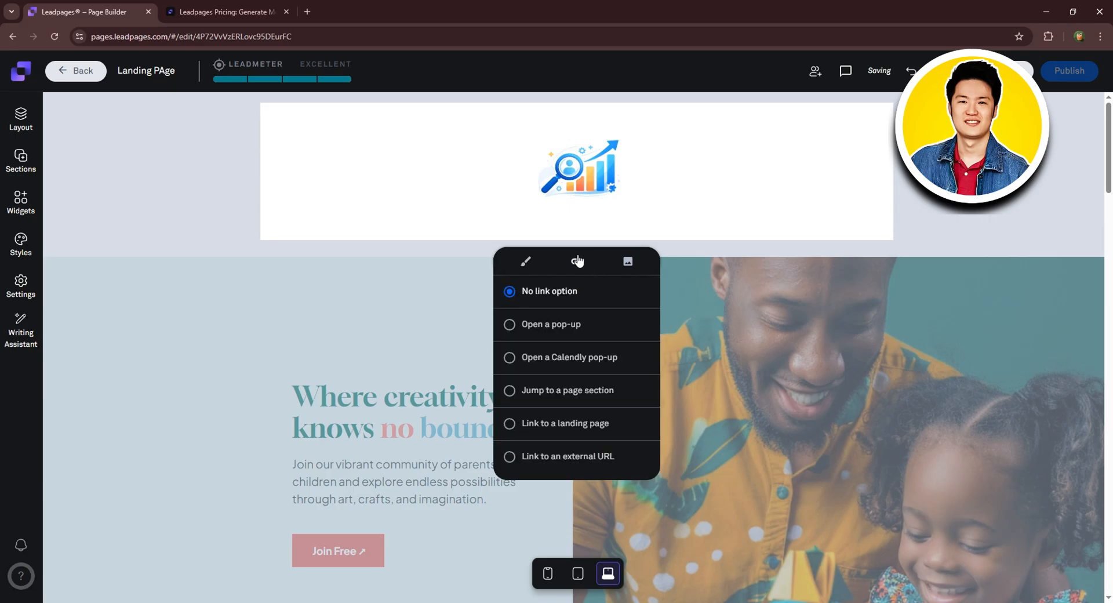
pyautogui.click(526, 489)
# Step: Open the section settings of the Hero - Desktop section and check the video background option
pyautogui.scroll(-2, 630, 213)
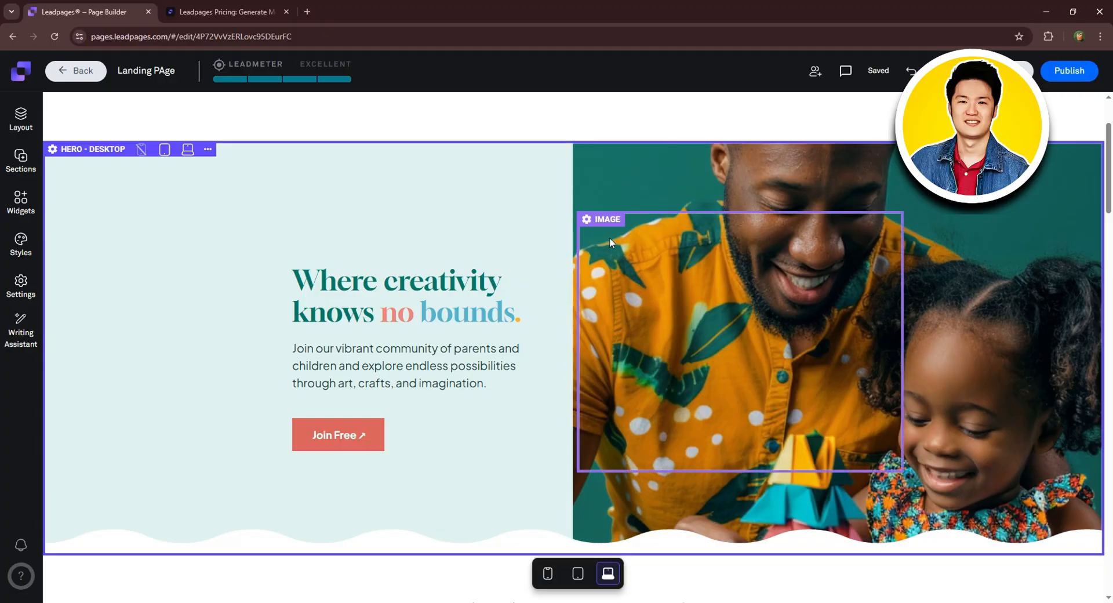
pyautogui.click(209, 149)
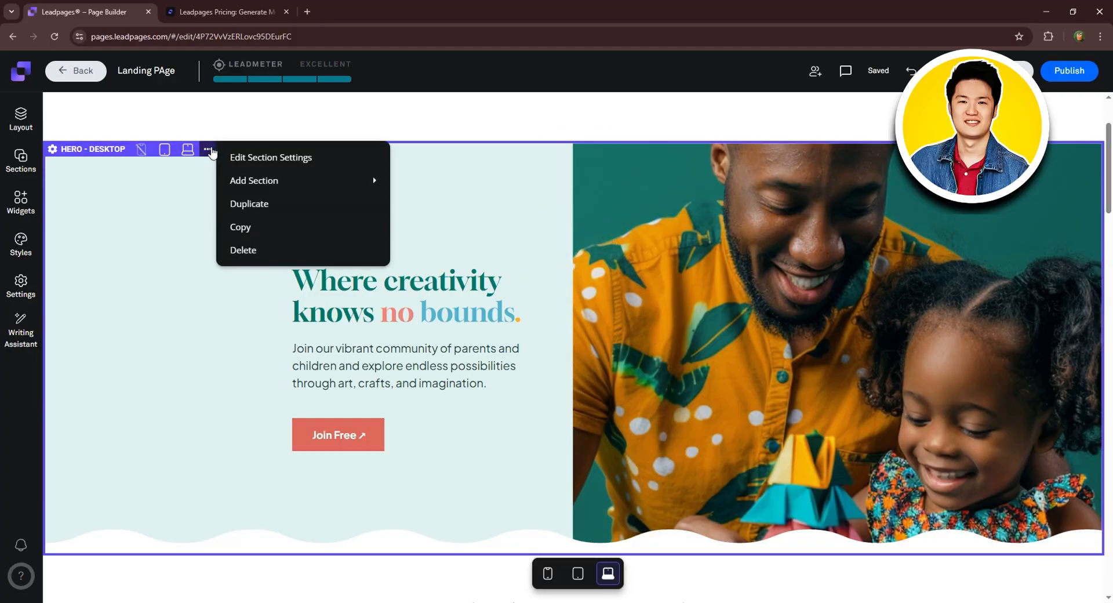
pyautogui.click(209, 150)
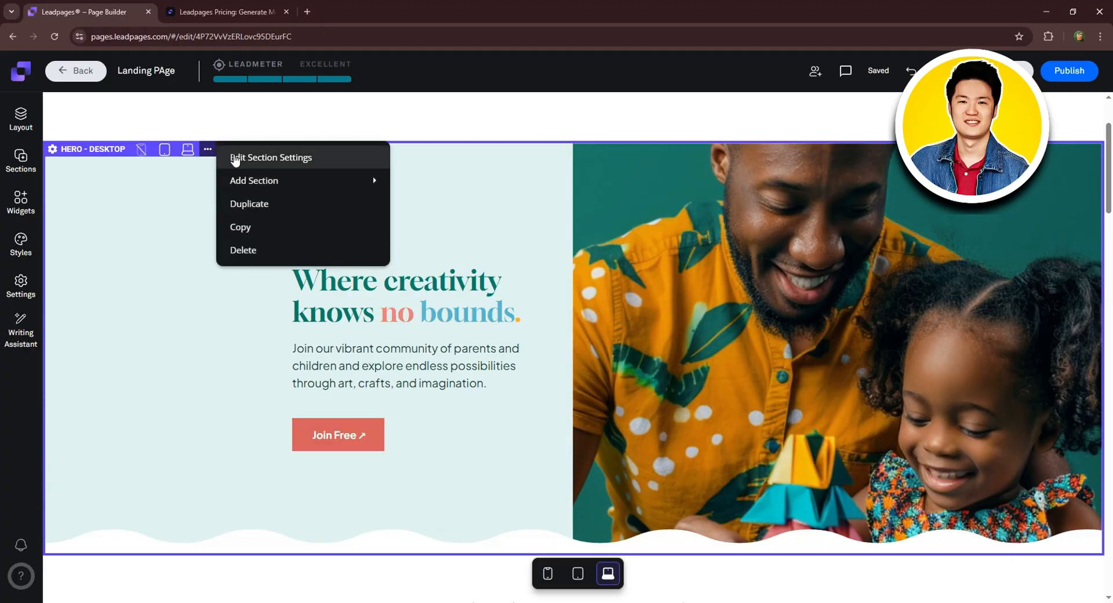
pyautogui.click(248, 158)
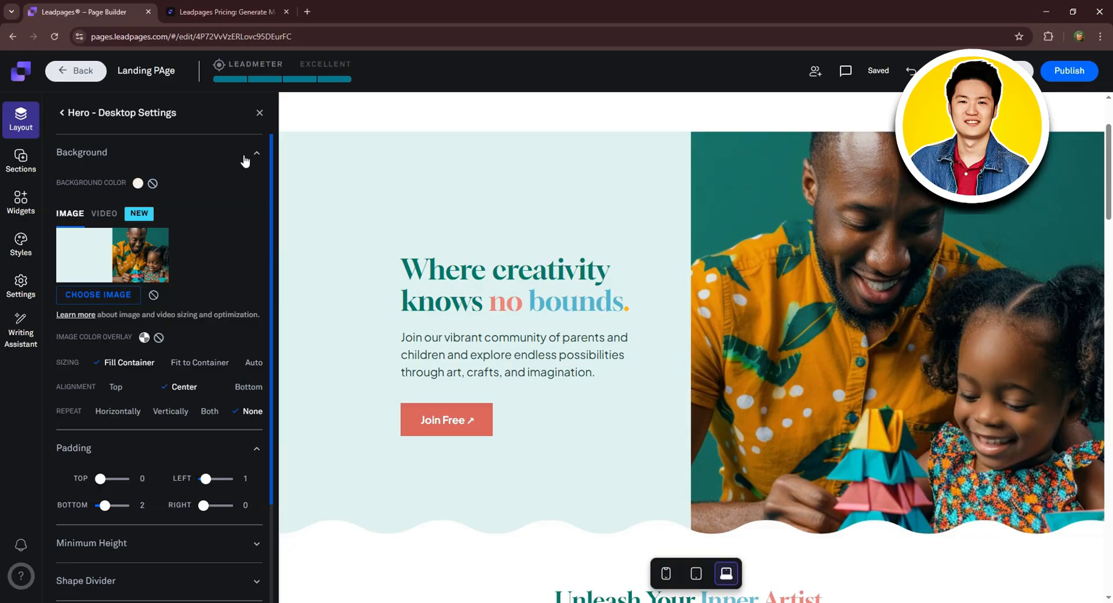
pyautogui.click(107, 214)
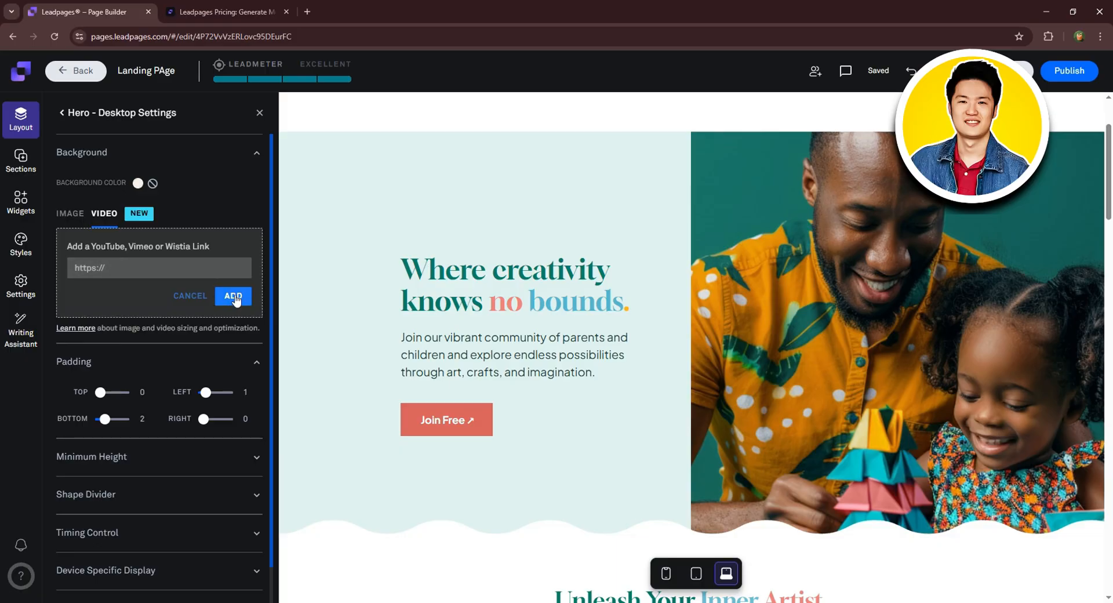
pyautogui.scroll(-1, 149, 376)
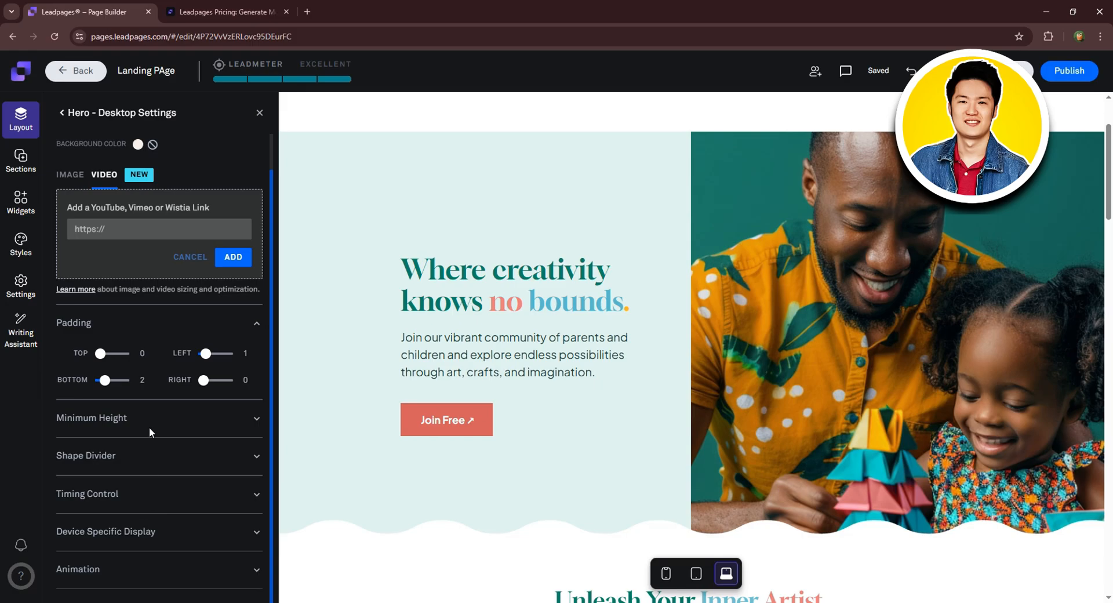
pyautogui.scroll(1, 96, 223)
# Step: Replace the Hero section's background image with the "cover" image from the library
pyautogui.click(78, 213)
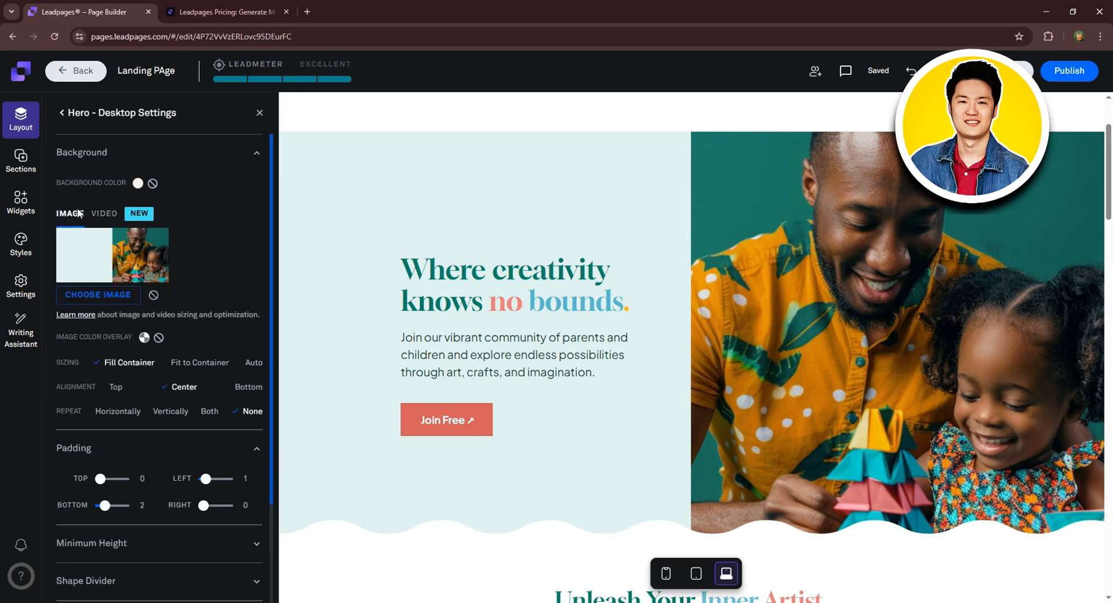
pyautogui.click(95, 297)
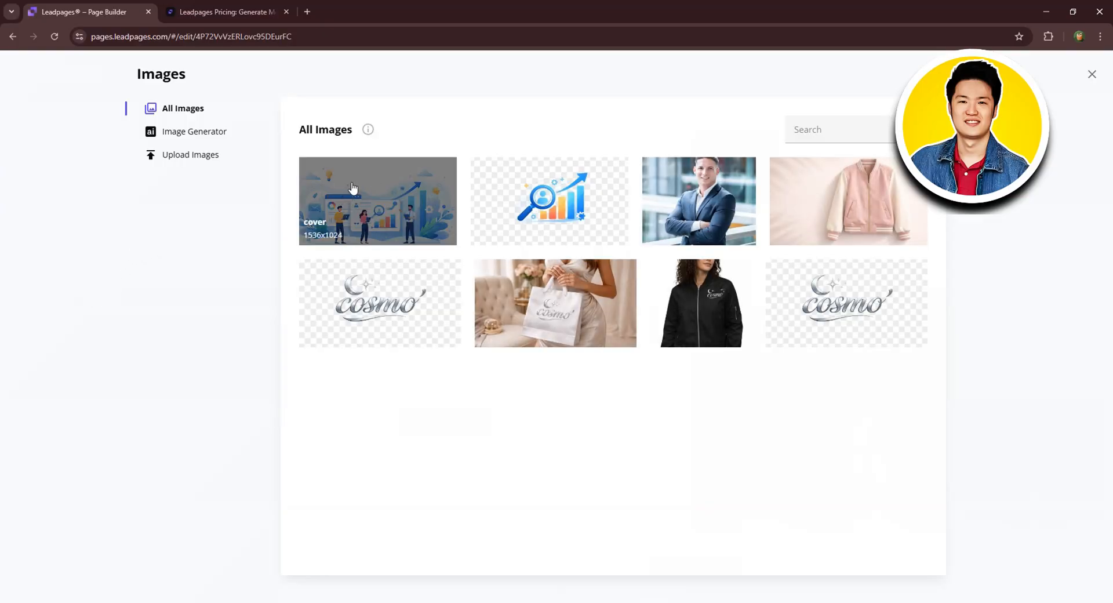
pyautogui.click(366, 202)
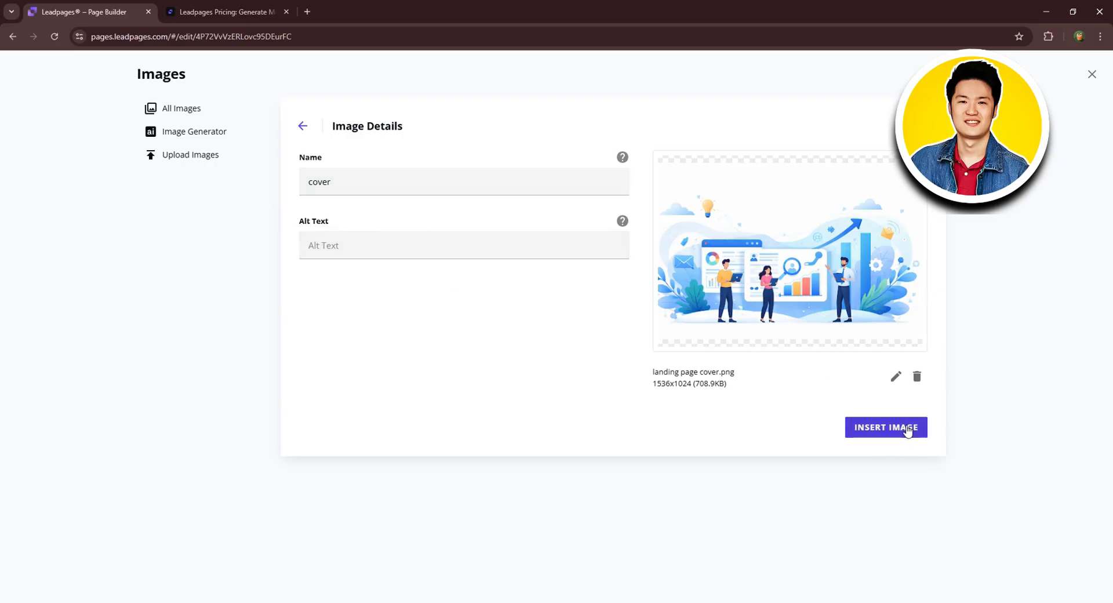
pyautogui.click(871, 429)
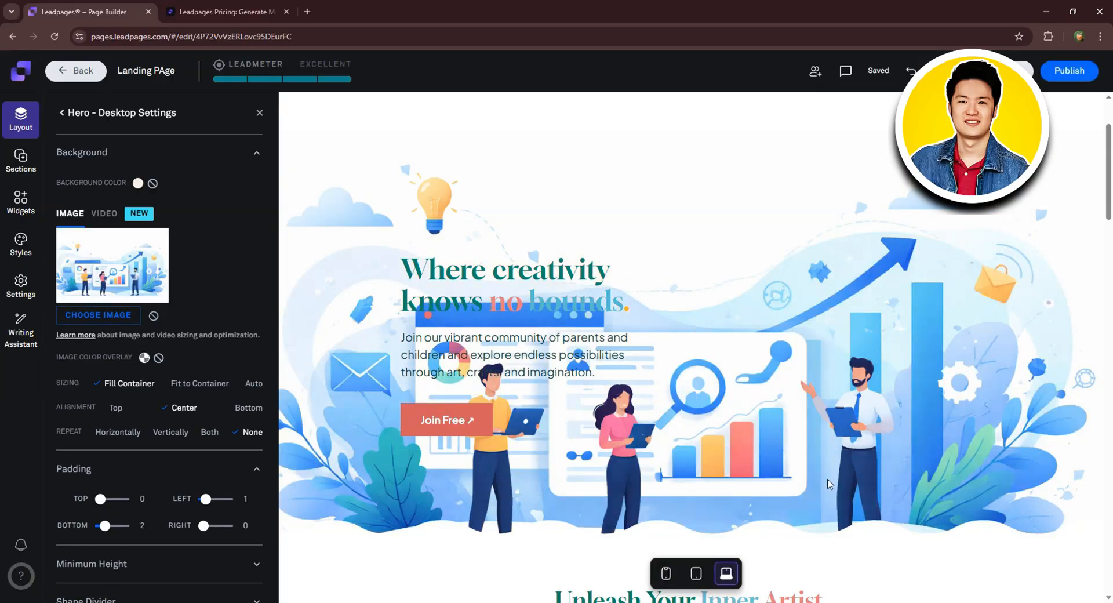
# Step: Review the Hero section's remaining settings, from image sizing and padding down to Animation, and close them
pyautogui.scroll(-2, 782, 406)
pyautogui.scroll(2, 788, 421)
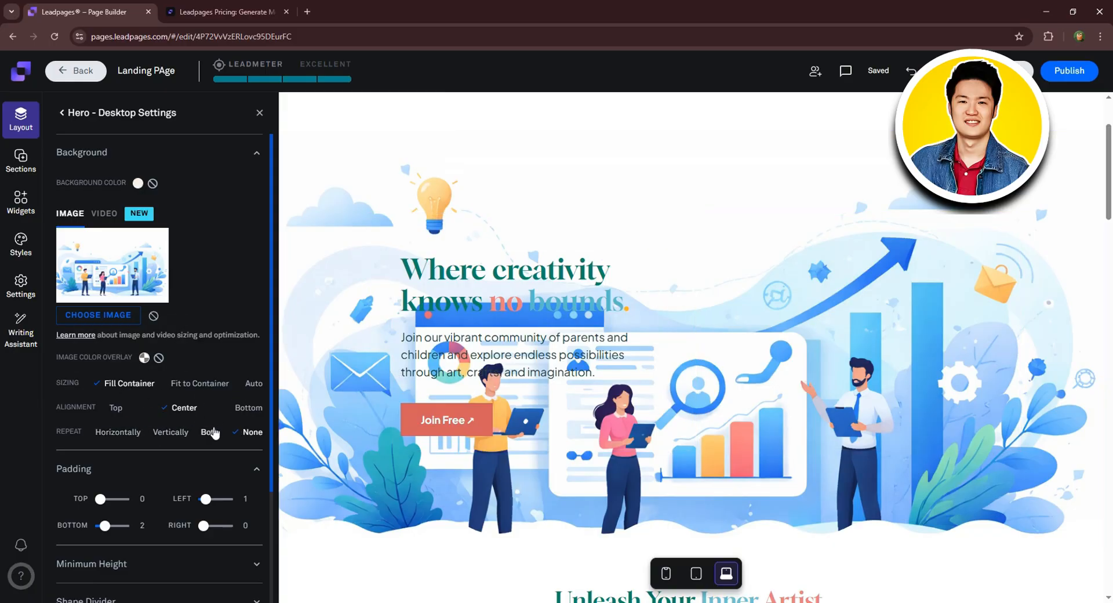
pyautogui.scroll(-2, 203, 434)
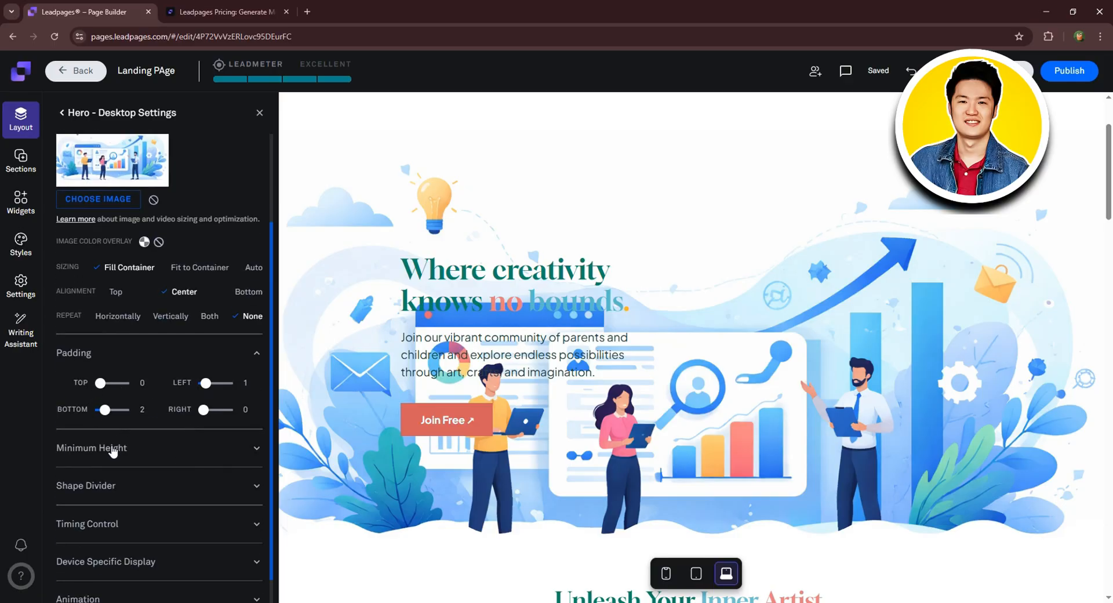
pyautogui.scroll(-1, 79, 461)
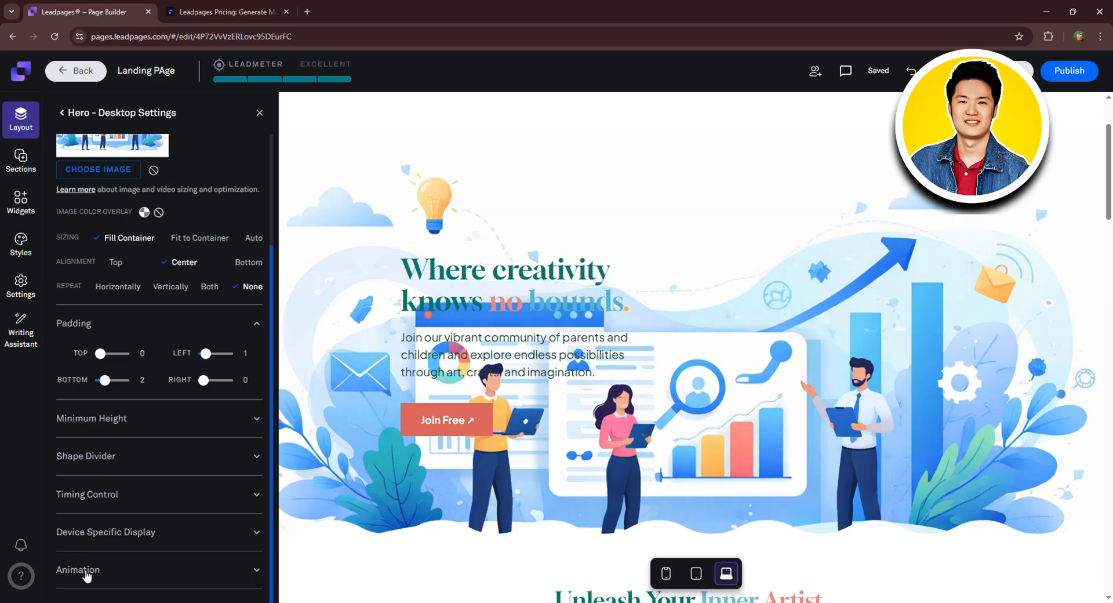
pyautogui.click(259, 113)
# Step: Change the color of the whole headline "Where creativity knows no bounds." to dark charcoal from the recent colors
pyautogui.click(352, 284)
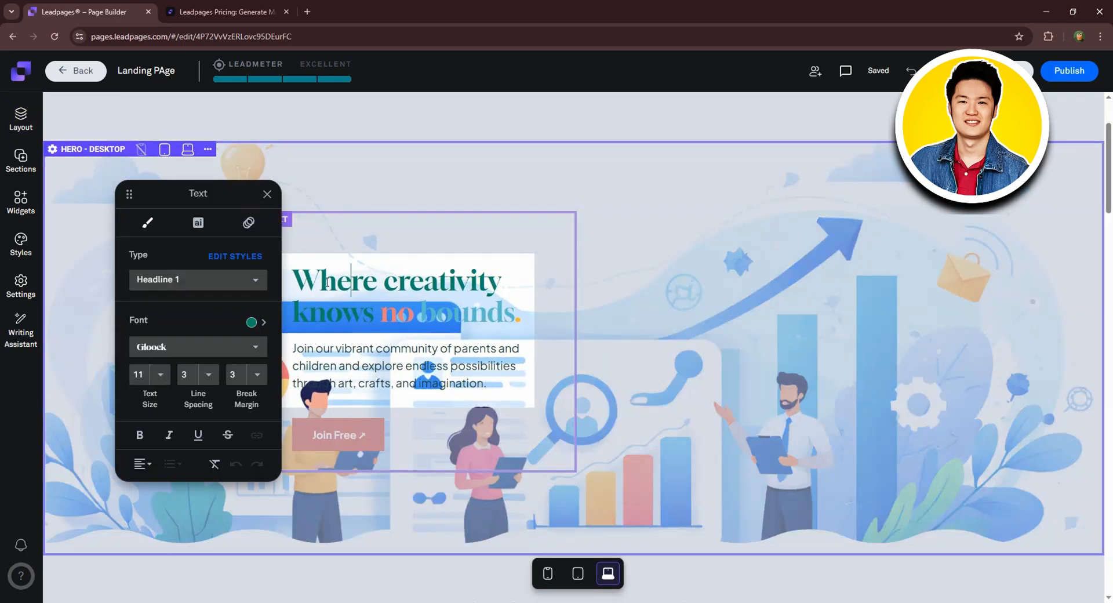
pyautogui.moveTo(293, 279); pyautogui.dragTo(523, 314)
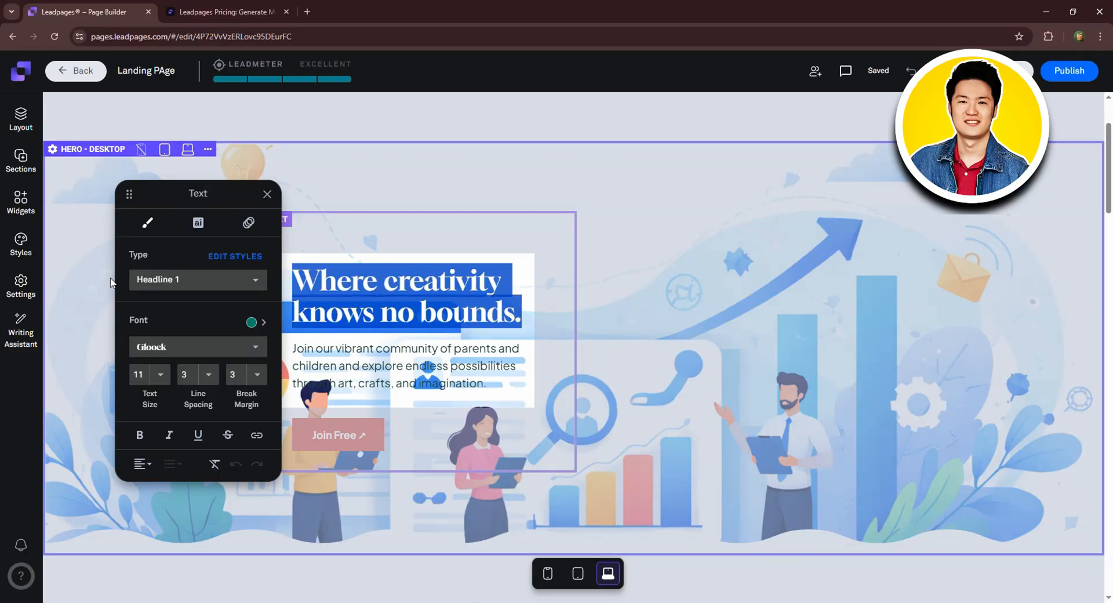
pyautogui.click(260, 324)
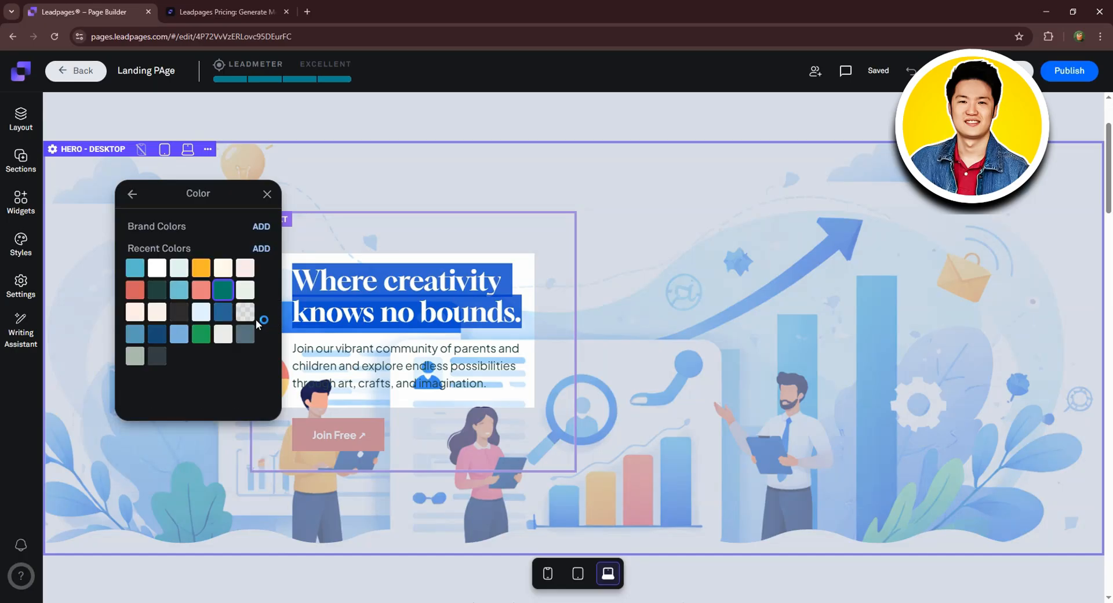
pyautogui.click(157, 357)
pyautogui.click(186, 317)
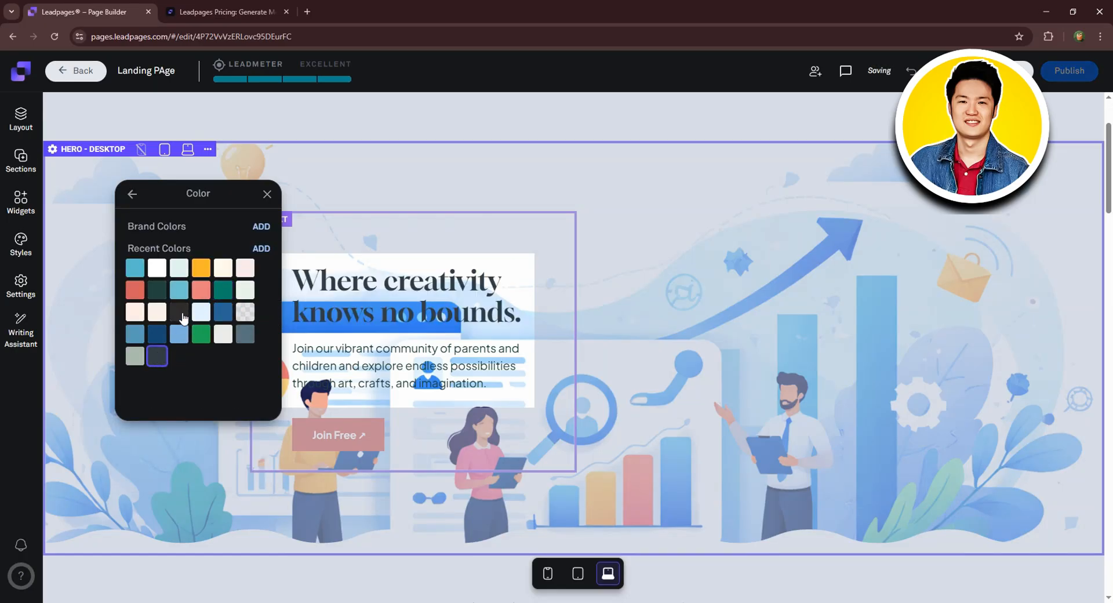
pyautogui.click(132, 193)
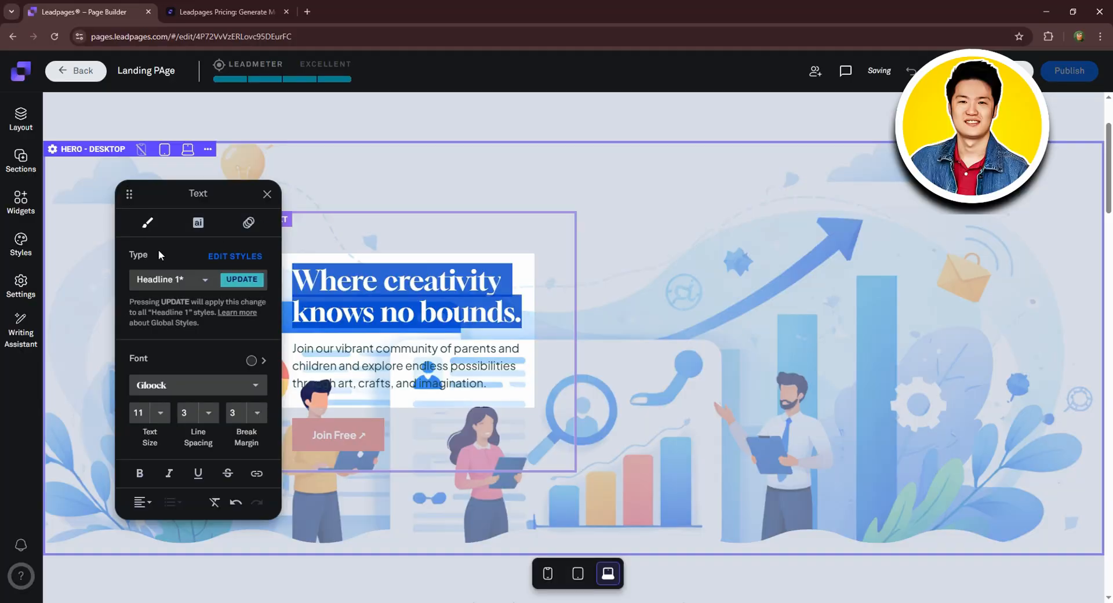
pyautogui.click(148, 384)
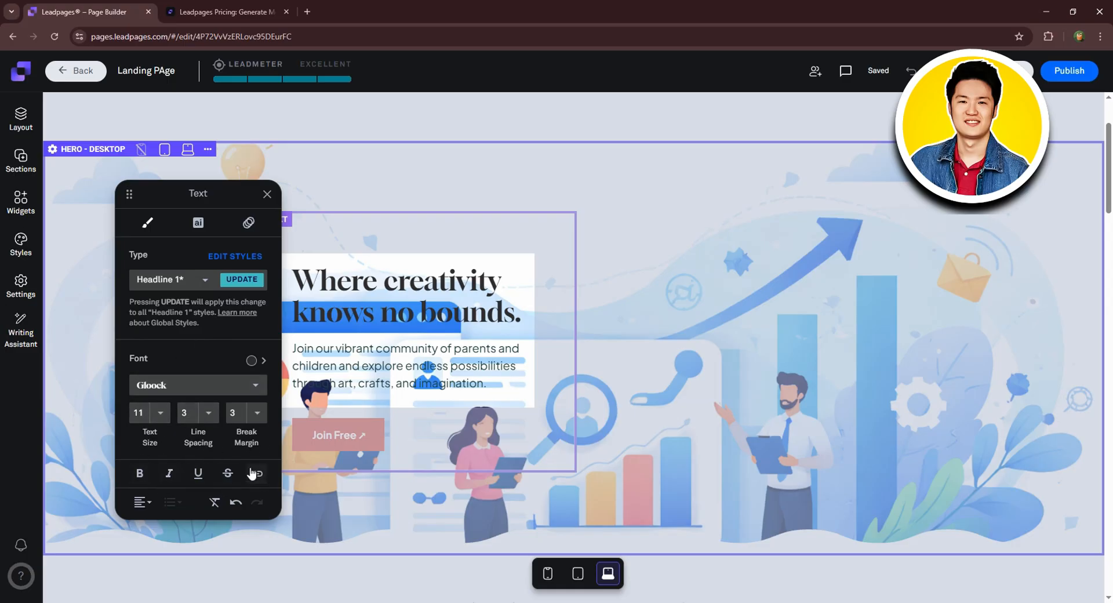
# Step: Check the headline's AI options and apply the Back In animation to the Hero headline text
pyautogui.click(198, 225)
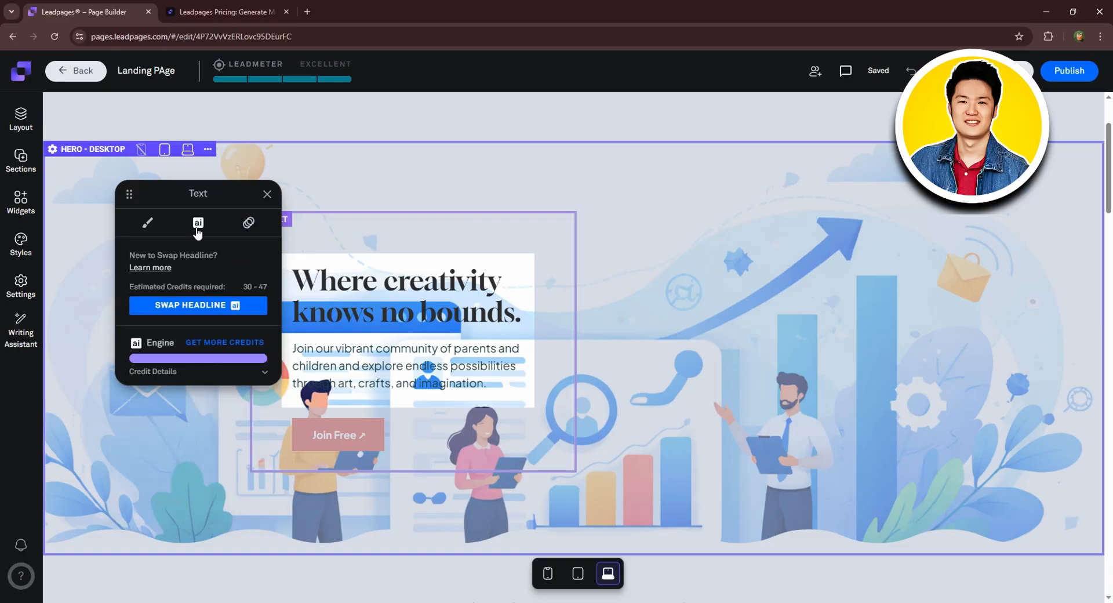
pyautogui.click(251, 222)
pyautogui.click(190, 279)
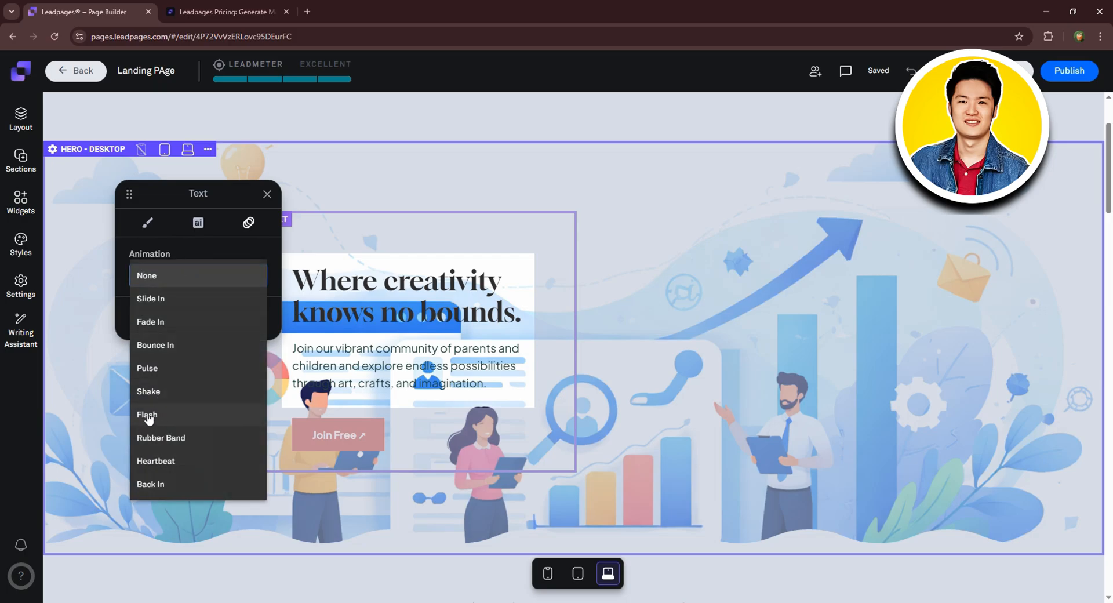
pyautogui.click(150, 484)
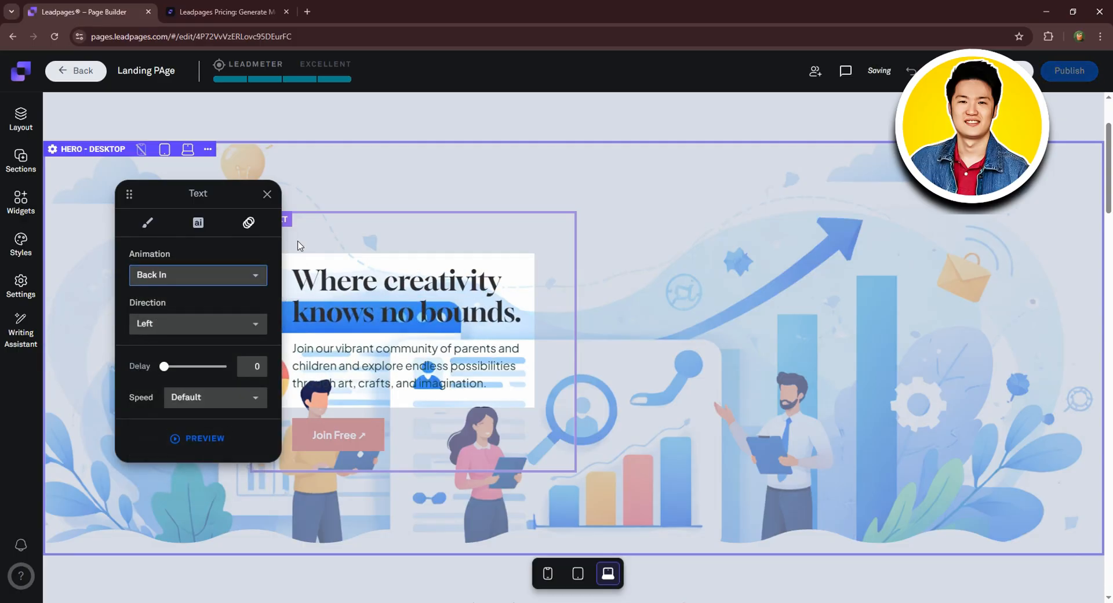
pyautogui.click(266, 193)
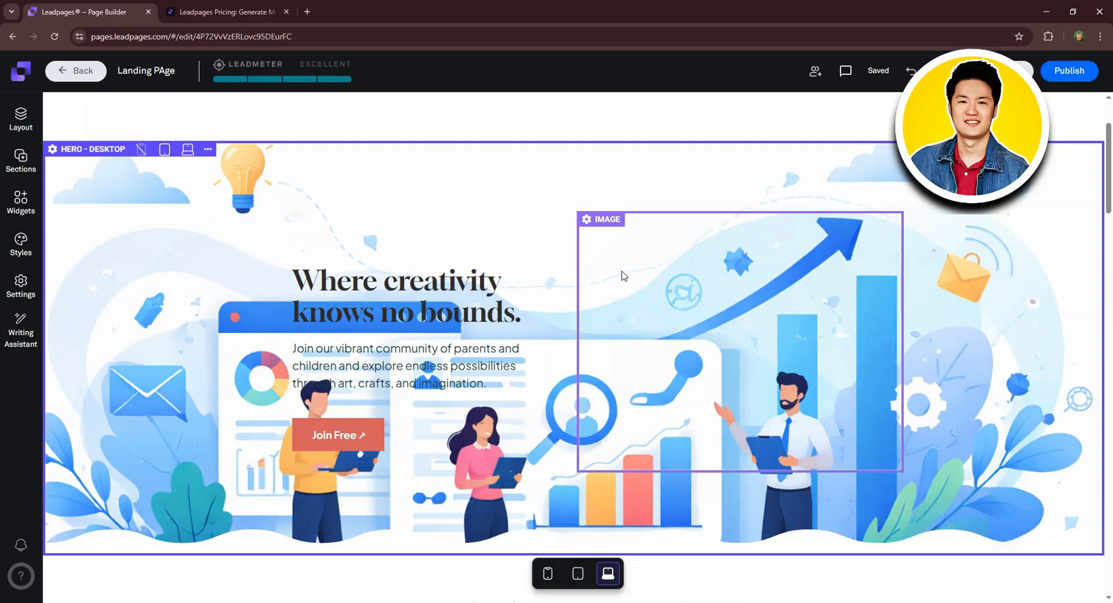
# Step: Make the whole Hero paragraph below the headline, beginning "Join our vibrant community", bold
pyautogui.click(465, 350)
pyautogui.moveTo(295, 348); pyautogui.dragTo(486, 384)
pyautogui.click(247, 329)
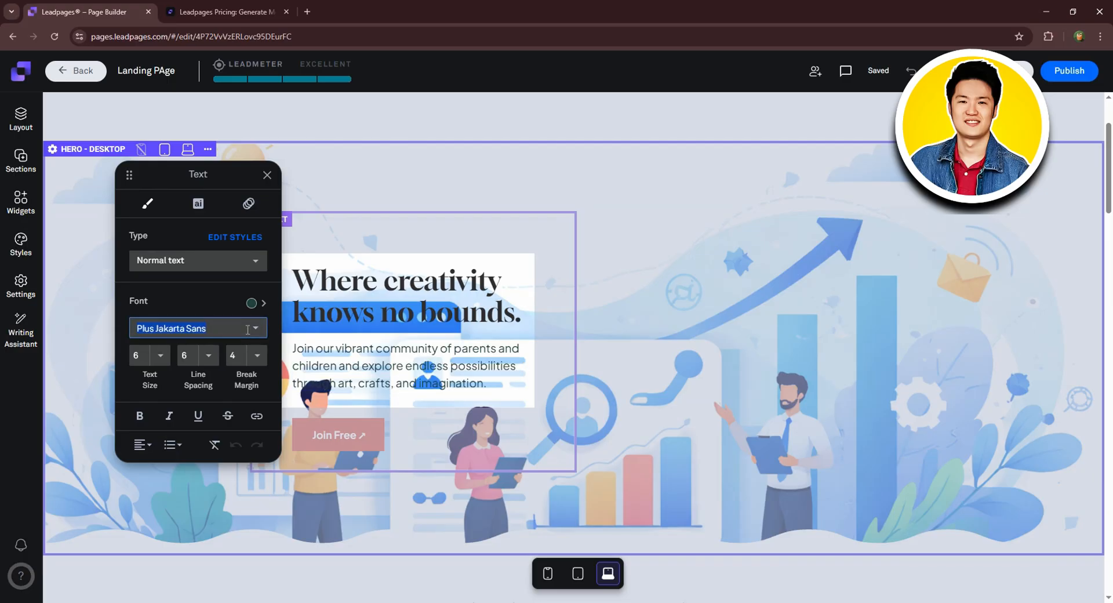
pyautogui.click(140, 416)
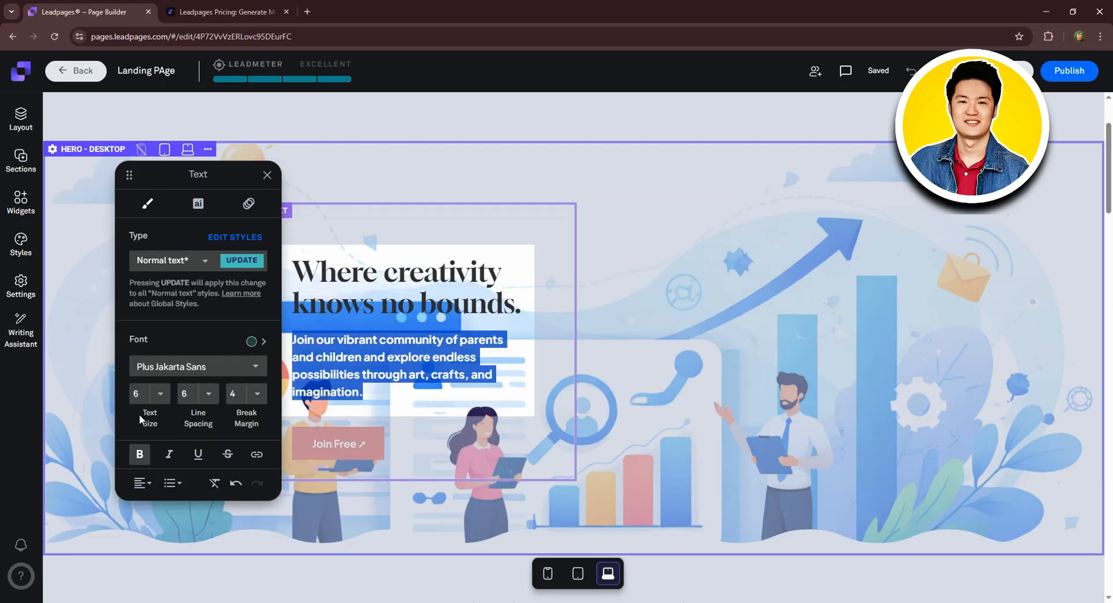
pyautogui.click(617, 248)
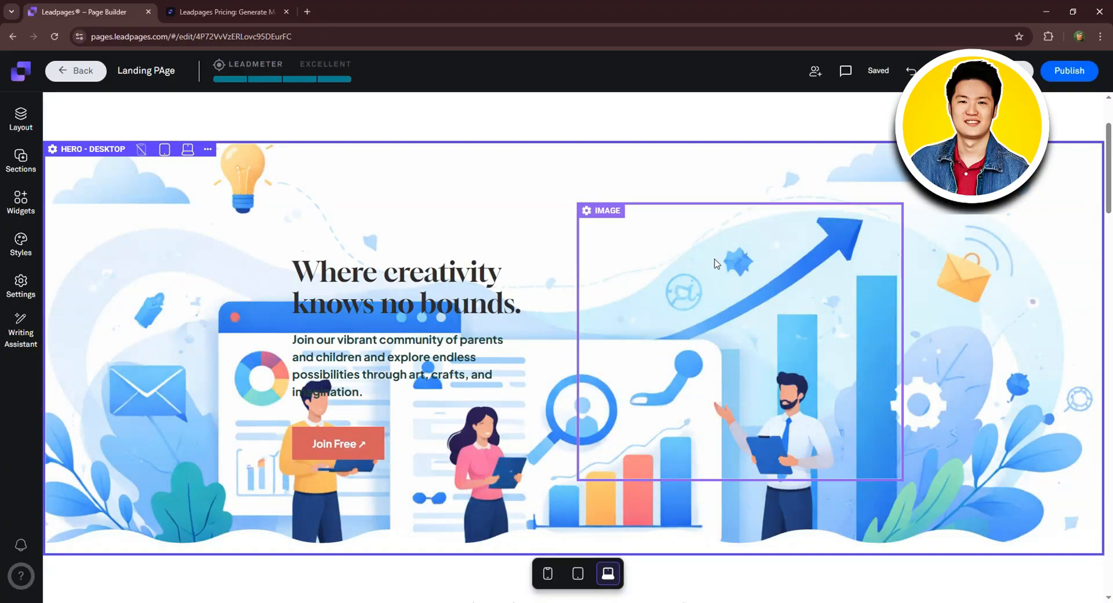
# Step: Check the settings of the "Join Free" button in the Hero section and delete the button
pyautogui.scroll(-4, 717, 264)
pyautogui.scroll(3, 603, 348)
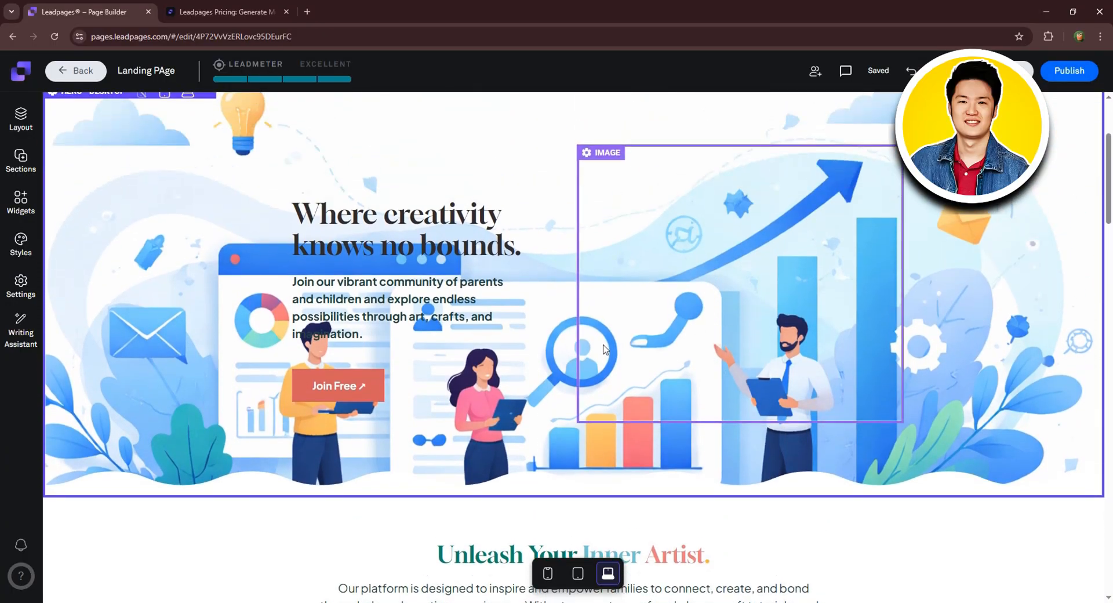
pyautogui.click(344, 385)
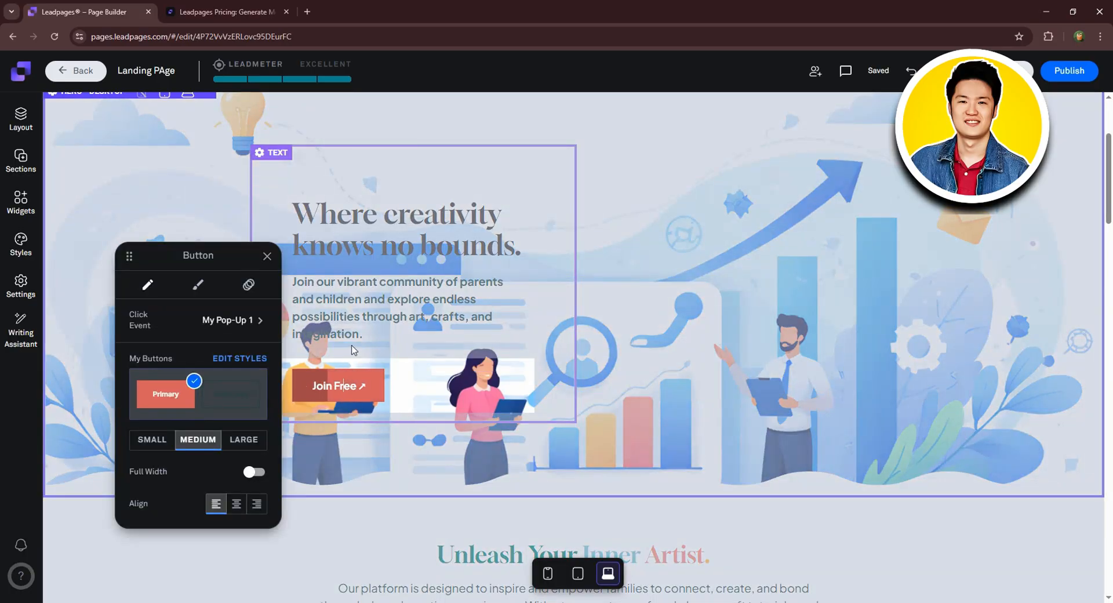
pyautogui.click(367, 329)
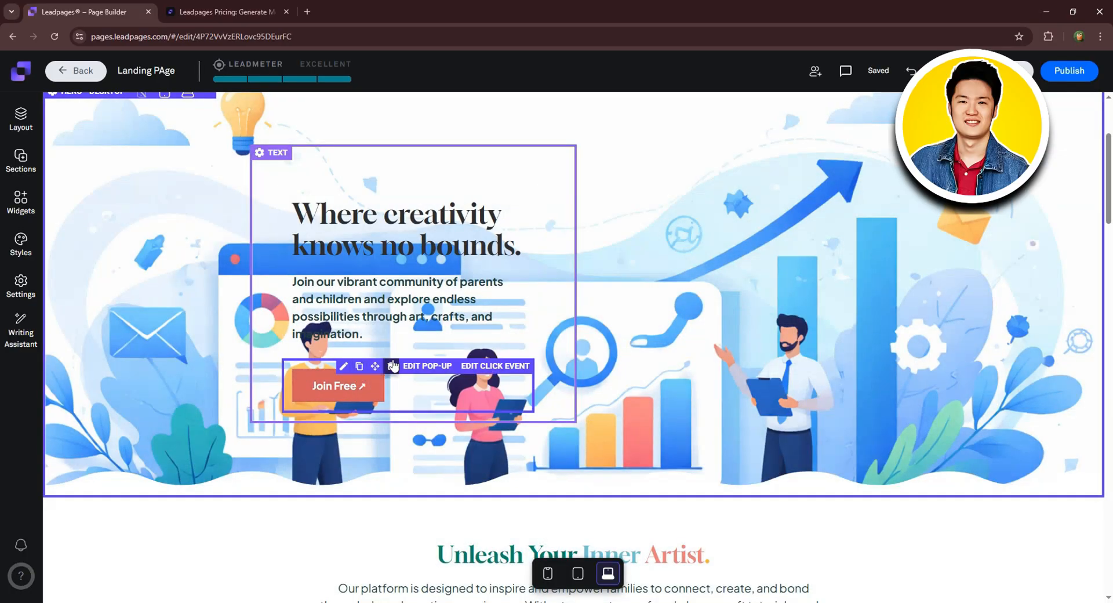
pyautogui.click(392, 366)
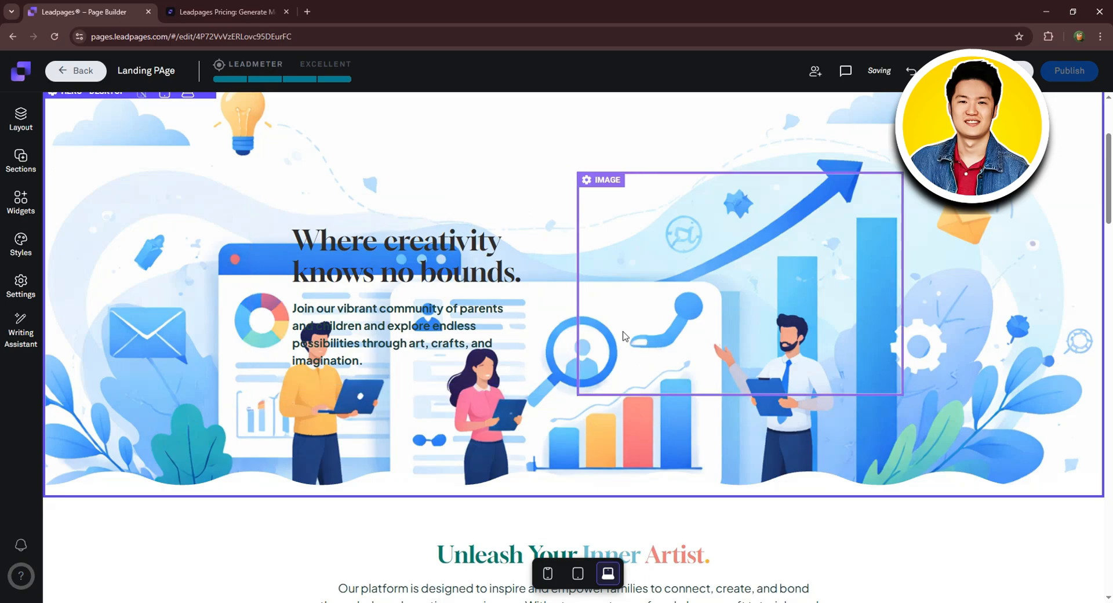
# Step: Add a form widget to the Hero section beside the headline and browse the native integrations available for it
pyautogui.click(17, 206)
pyautogui.moveTo(174, 278); pyautogui.dragTo(783, 223)
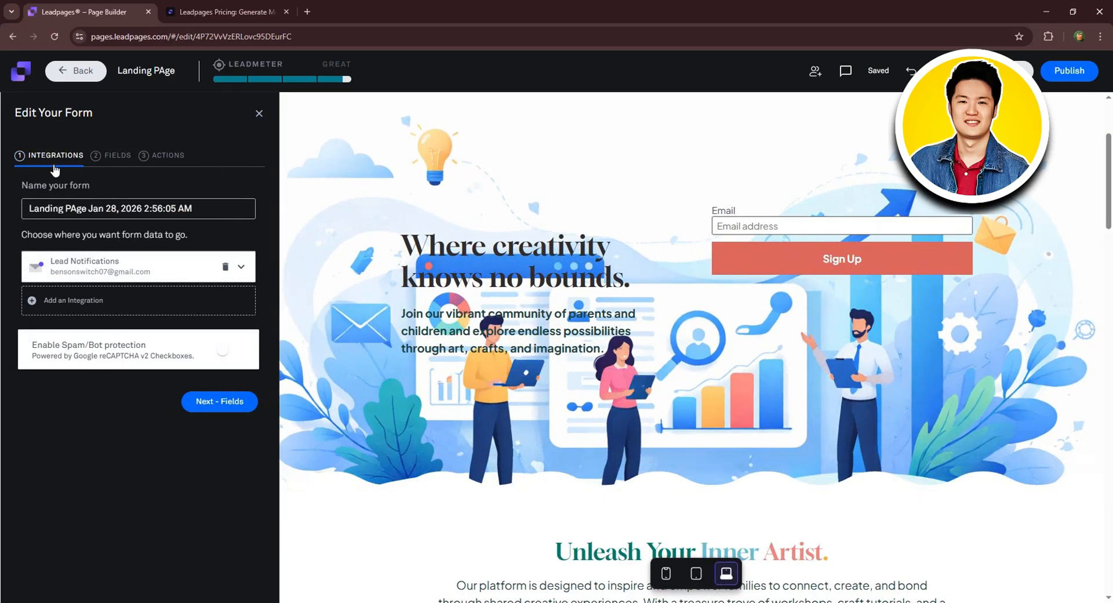
pyautogui.click(53, 312)
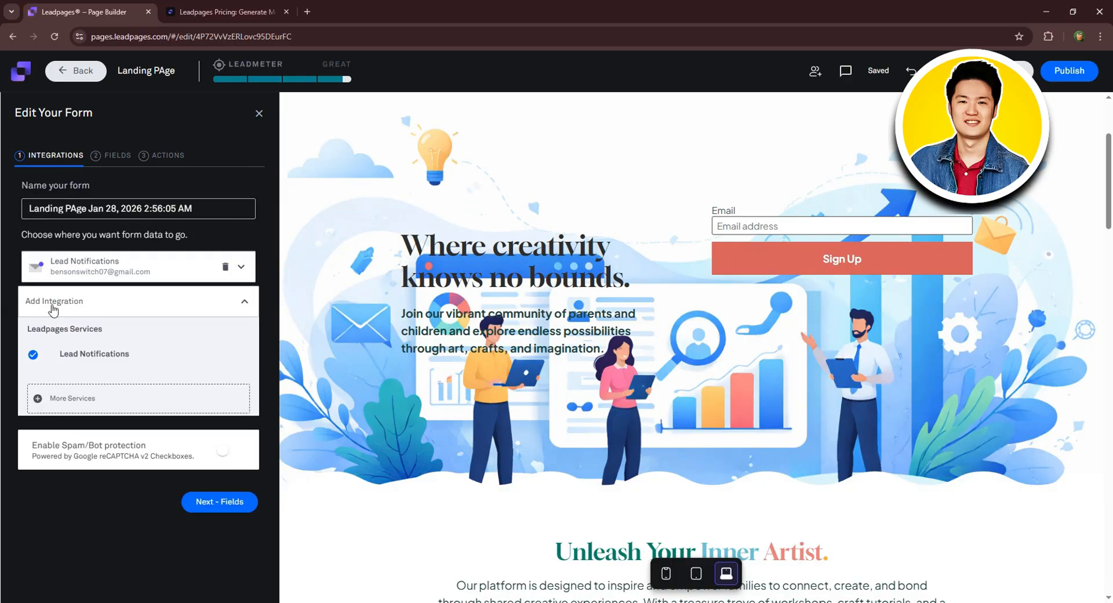
pyautogui.click(70, 397)
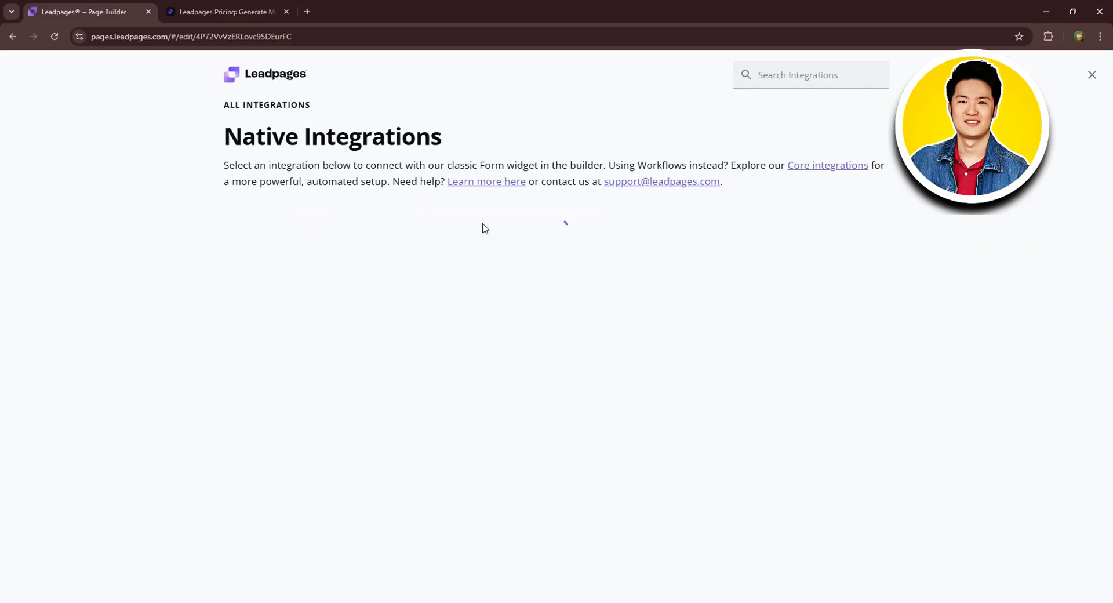
pyautogui.scroll(-5, 492, 261)
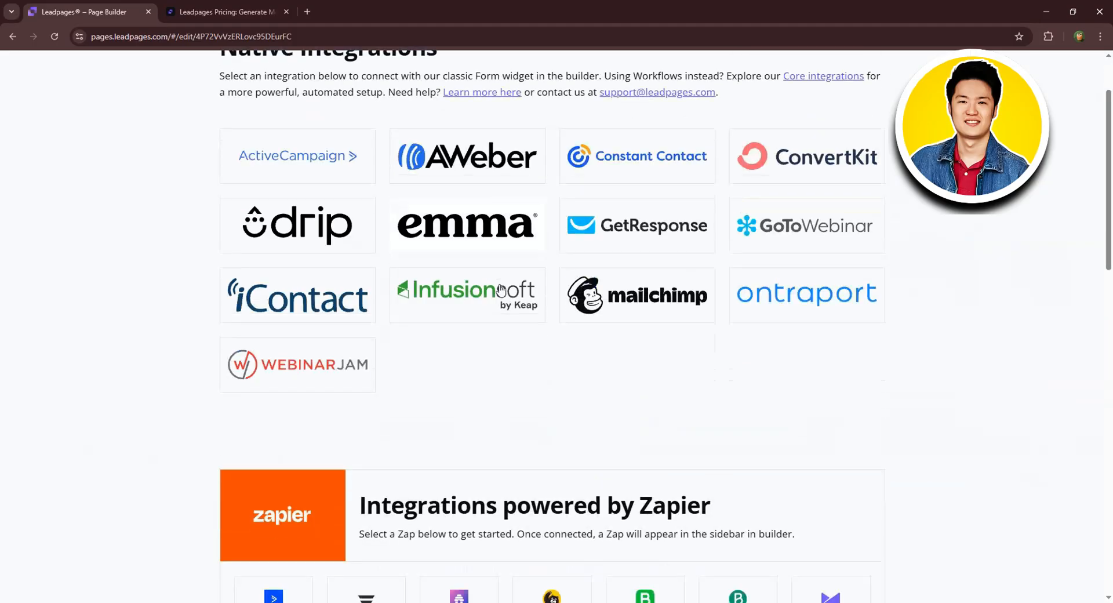
pyautogui.scroll(5, 501, 288)
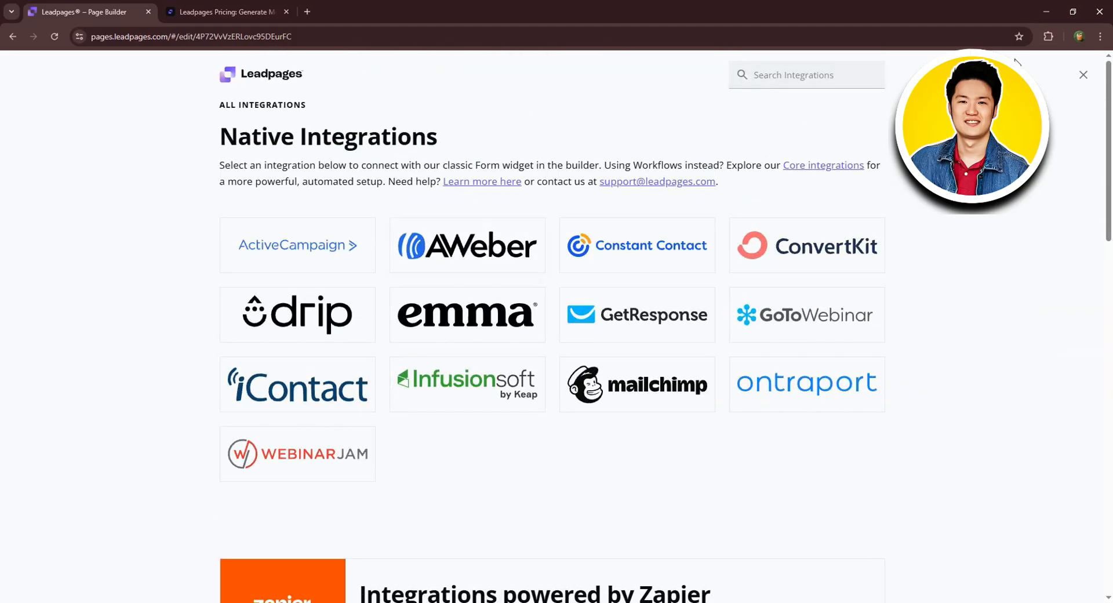
pyautogui.click(1083, 75)
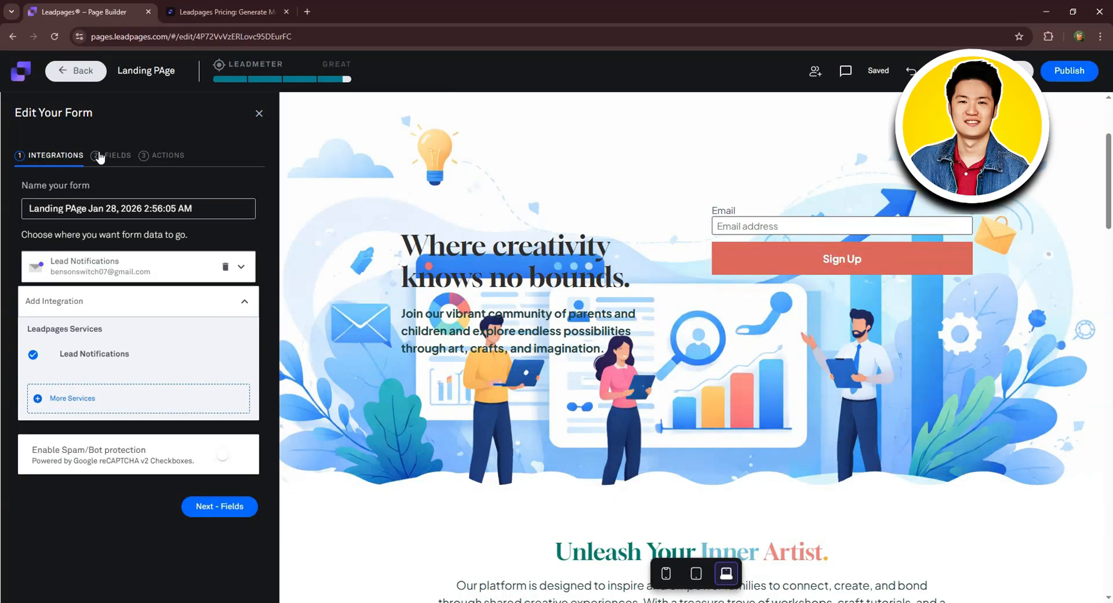
# Step: Add City and First Name fields to the form and save it with the default Leadpages thank you page
pyautogui.click(118, 157)
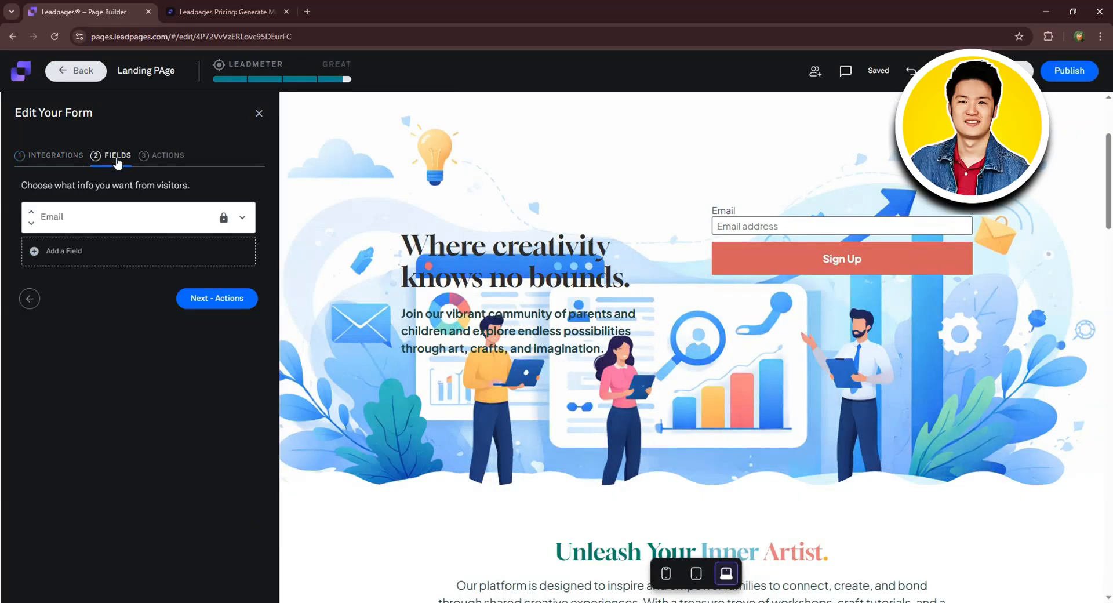
pyautogui.click(47, 249)
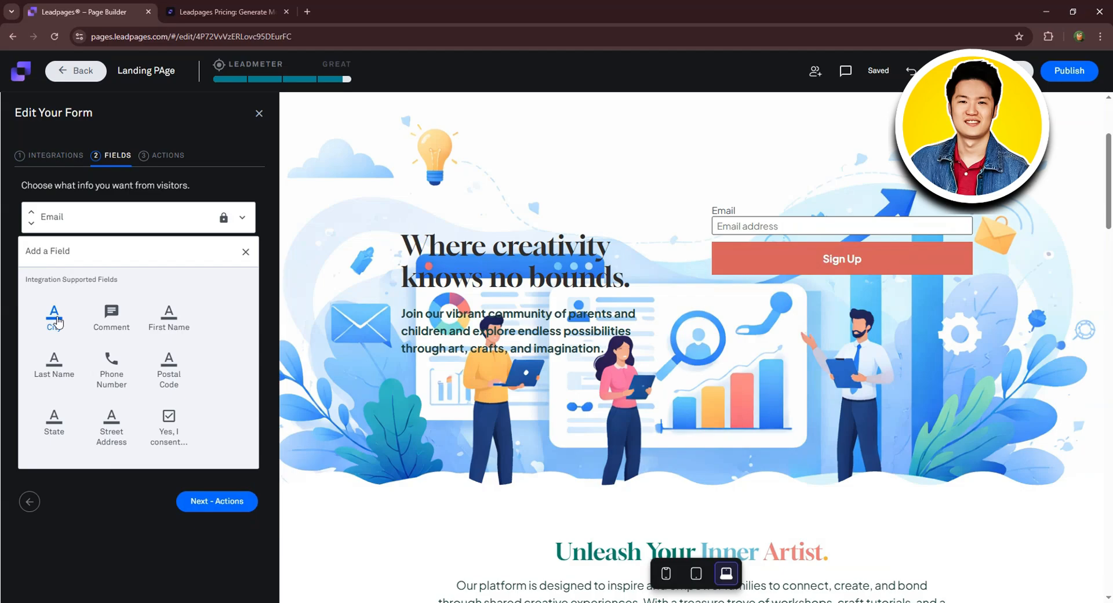
pyautogui.click(54, 317)
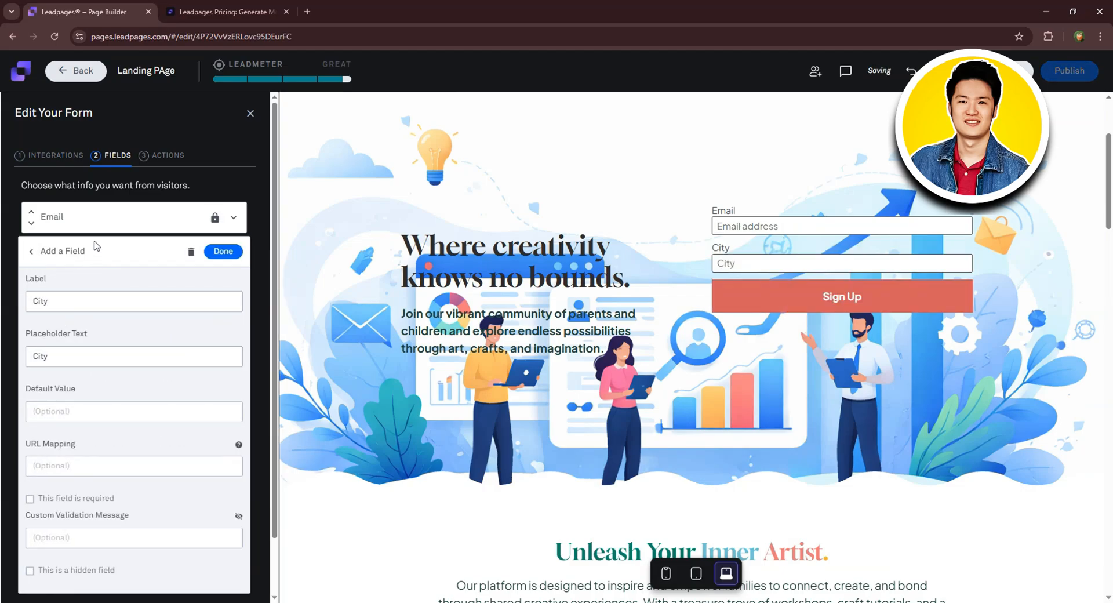
pyautogui.click(222, 251)
pyautogui.click(51, 290)
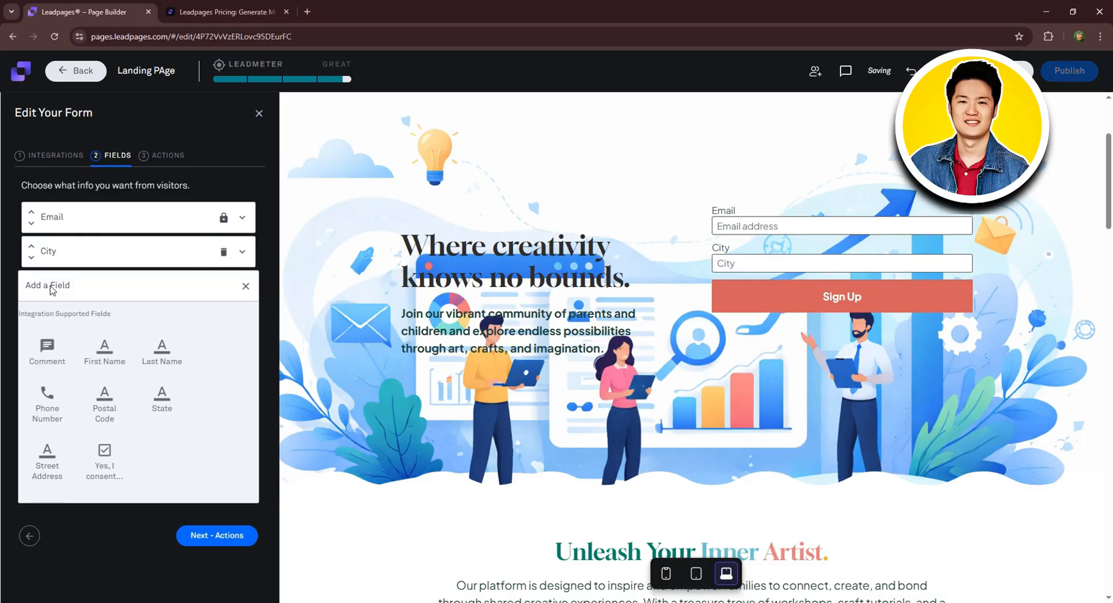
pyautogui.click(113, 352)
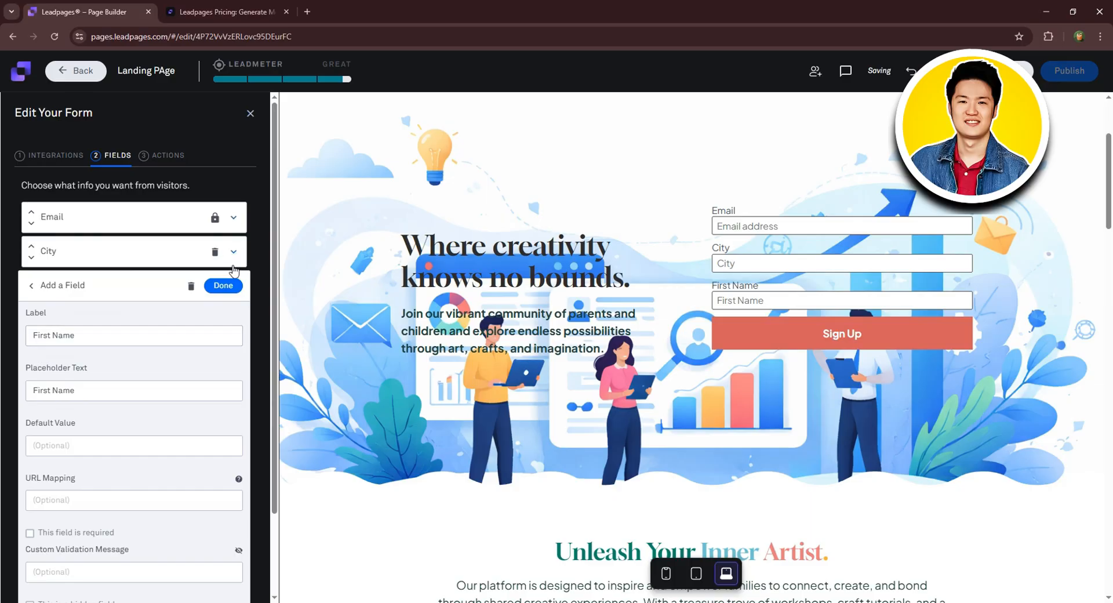
pyautogui.click(223, 285)
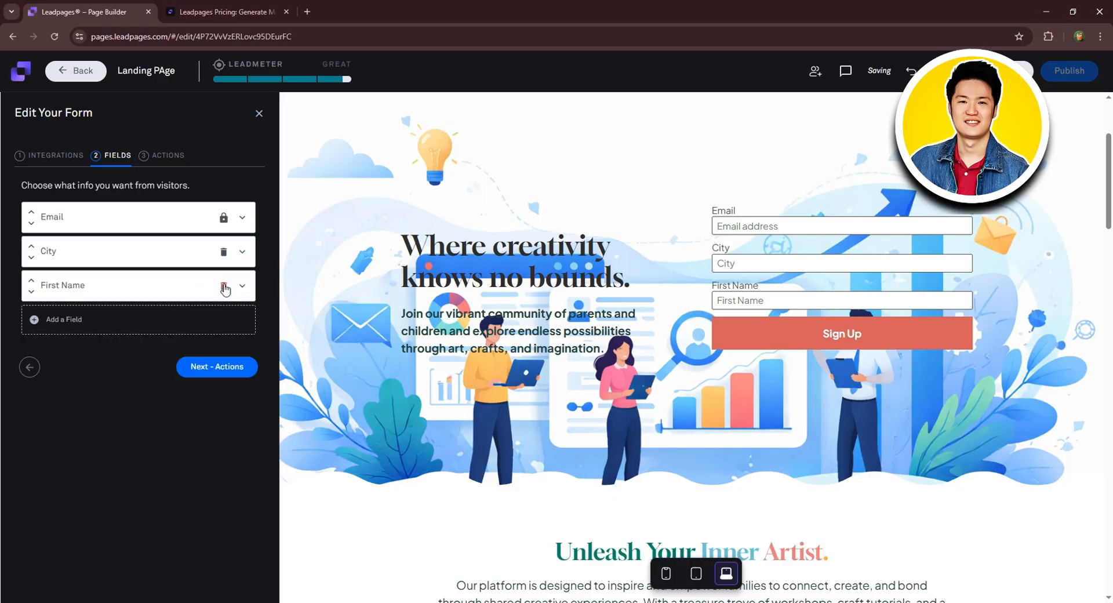
pyautogui.click(168, 157)
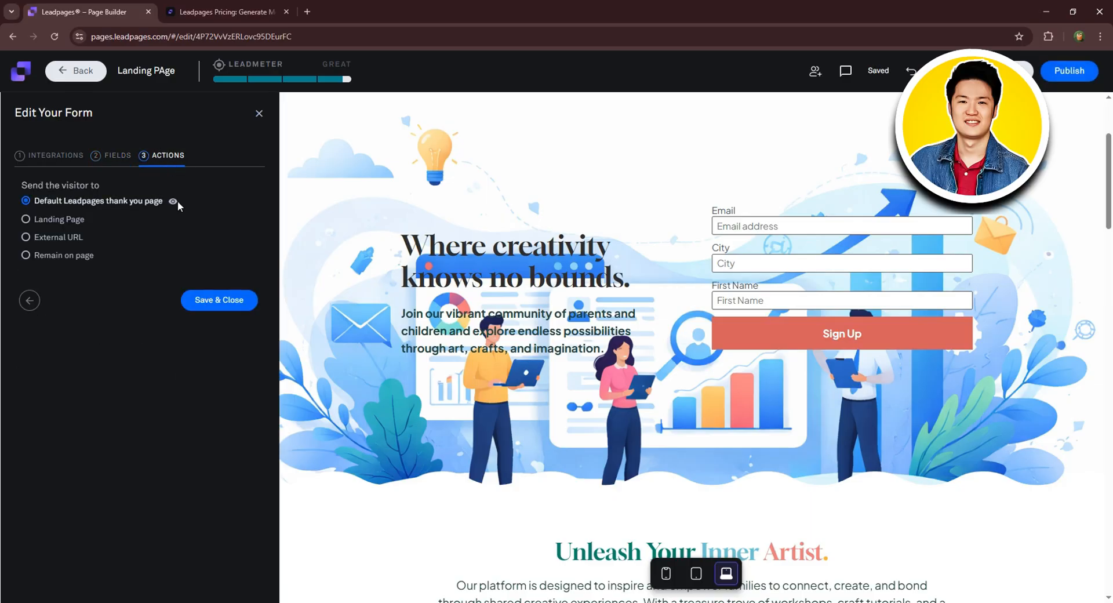
pyautogui.click(223, 303)
# Step: Try the Large size on the form's "Sign Up" button and set the button to Small
pyautogui.scroll(2, 1037, 280)
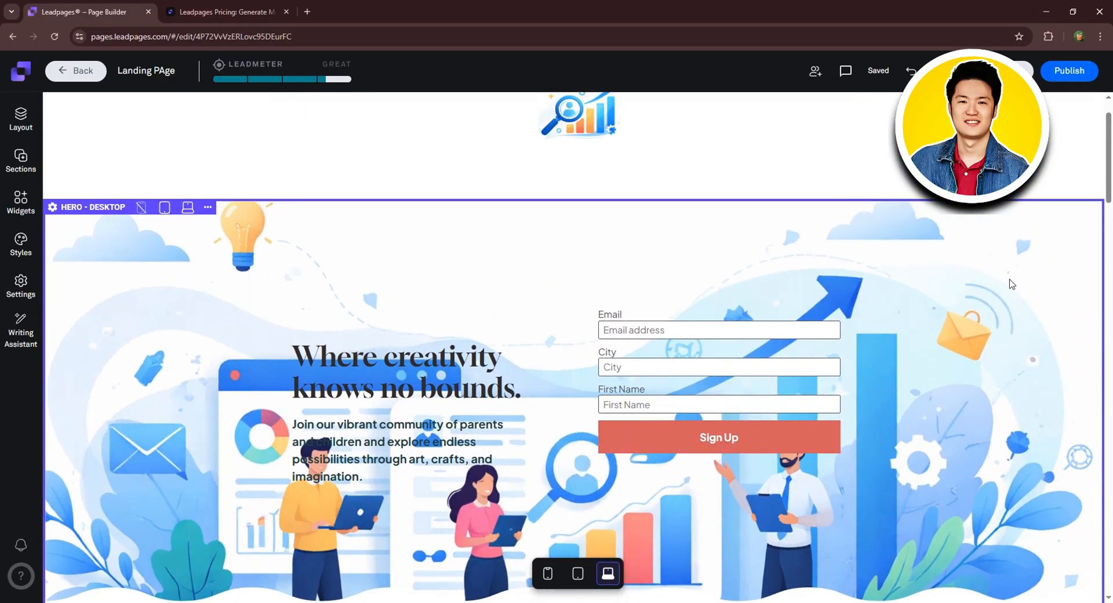
pyautogui.scroll(-1, 1012, 284)
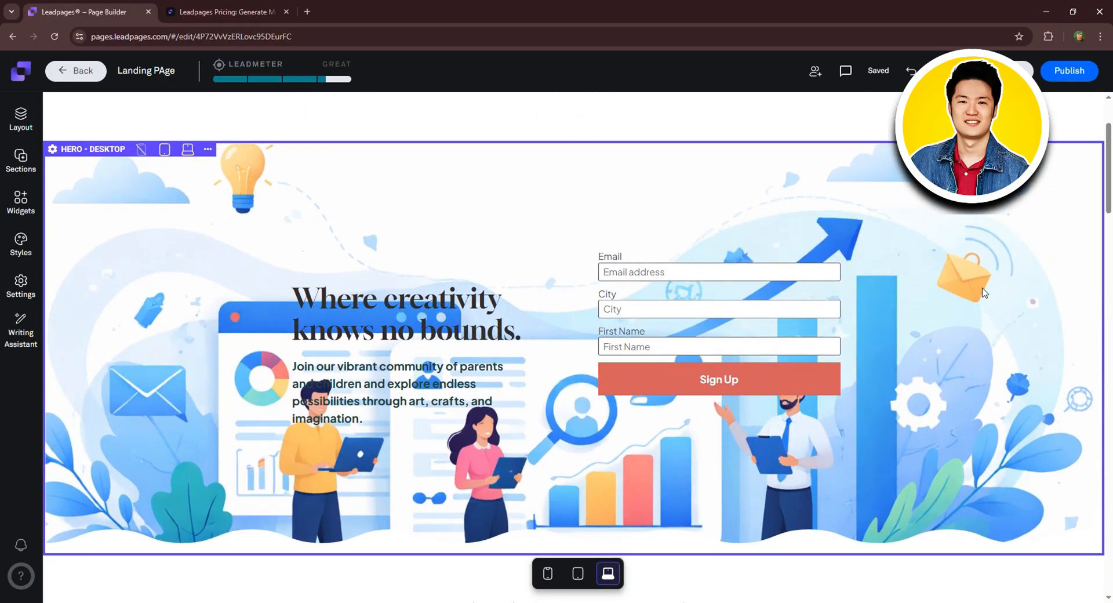
pyautogui.scroll(-1, 721, 332)
pyautogui.click(721, 322)
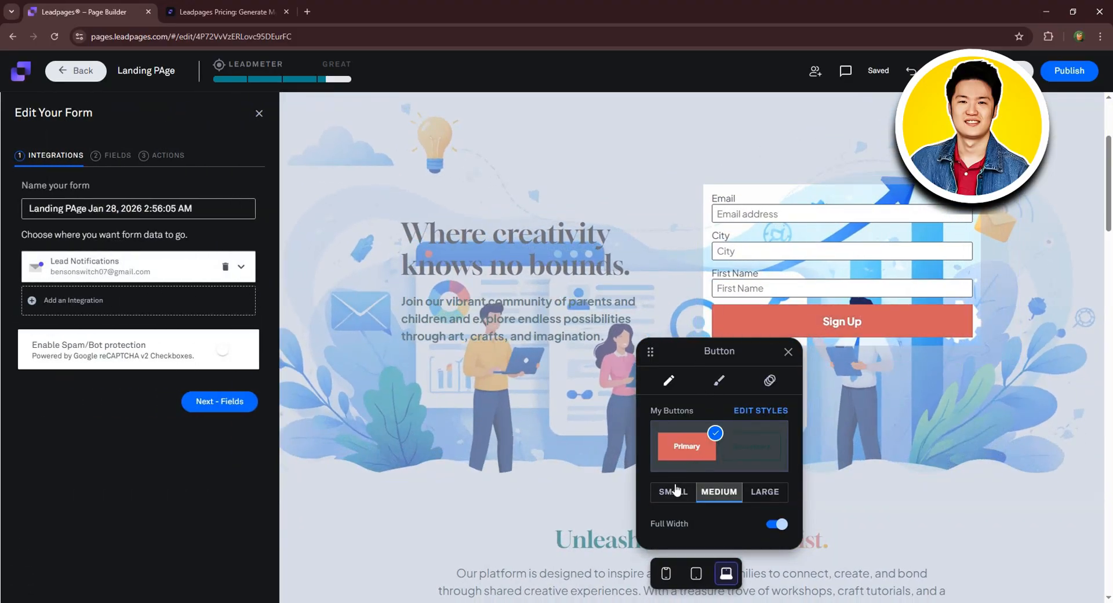
pyautogui.click(675, 490)
pyautogui.click(757, 494)
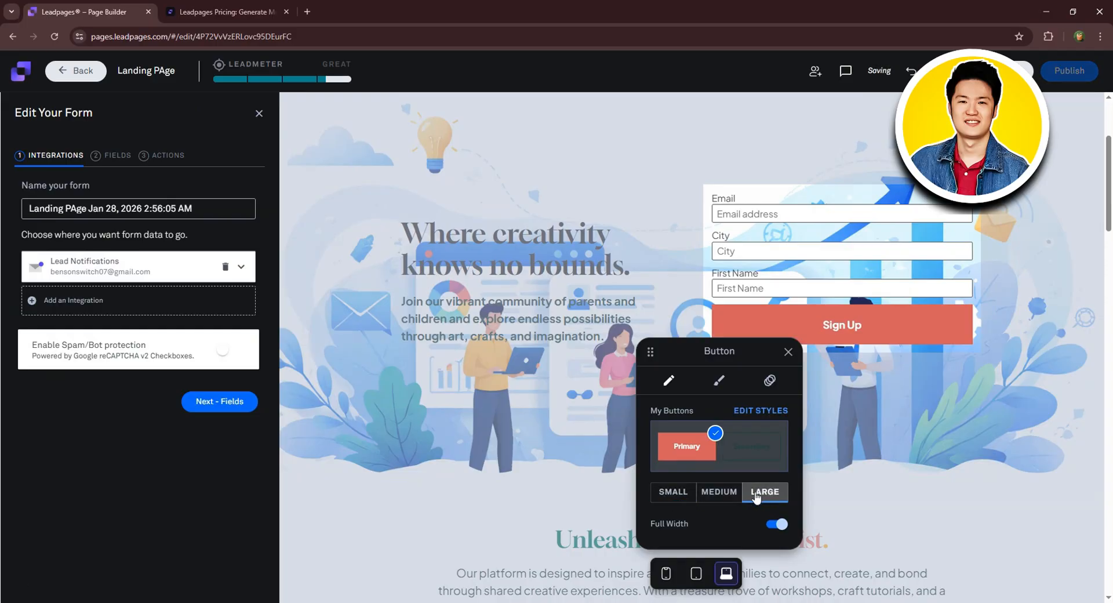
pyautogui.click(668, 497)
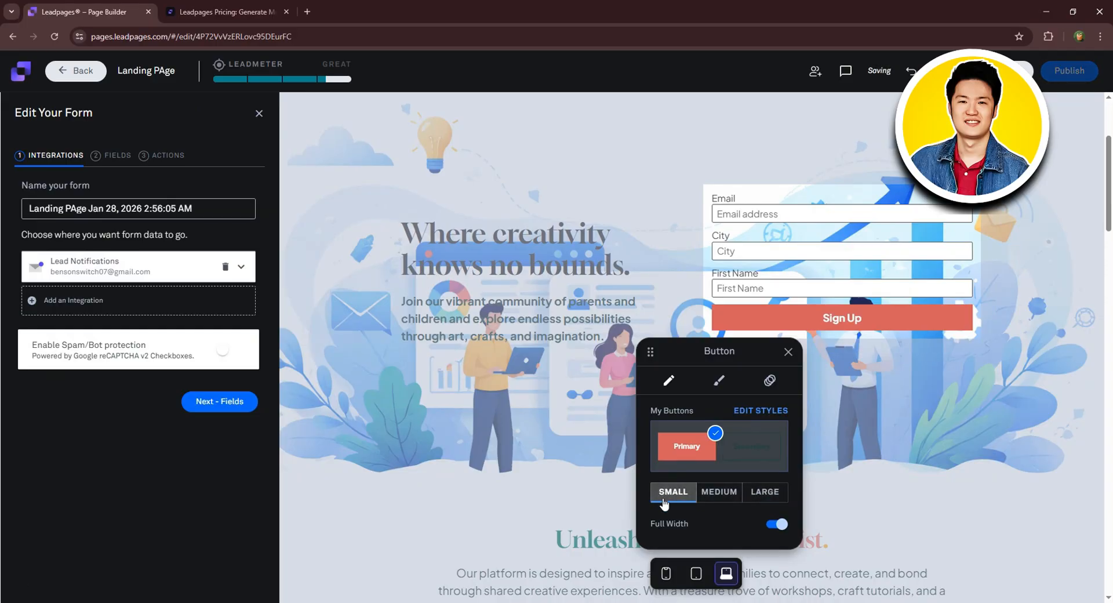
# Step: Review the "Sign Up" button's style options, try the Stretch animation, and set the animation to Pulse
pyautogui.click(721, 382)
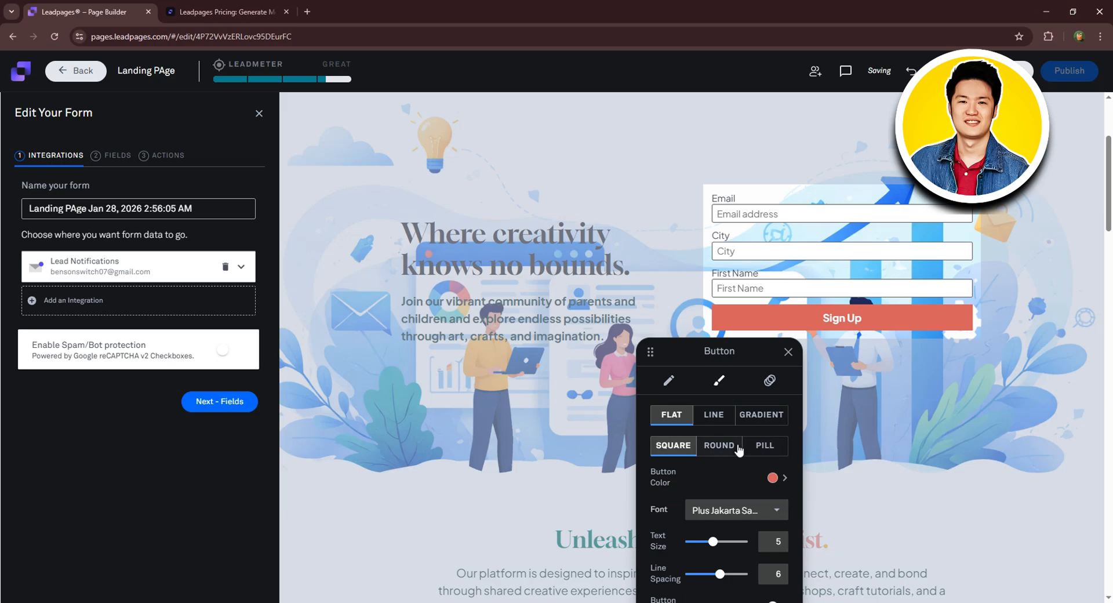
pyautogui.click(782, 378)
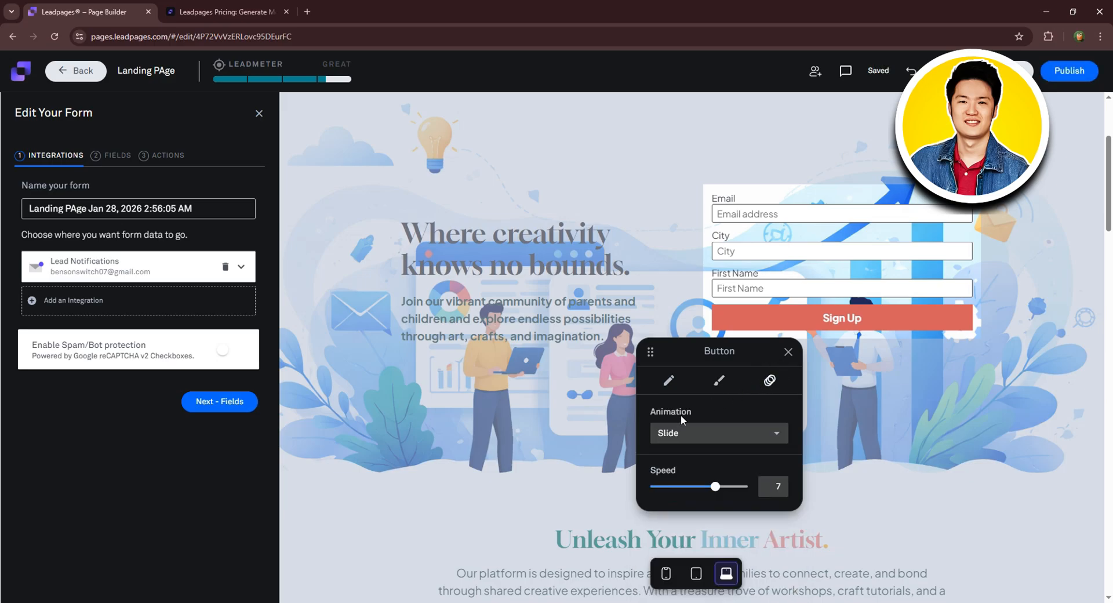
pyautogui.click(695, 433)
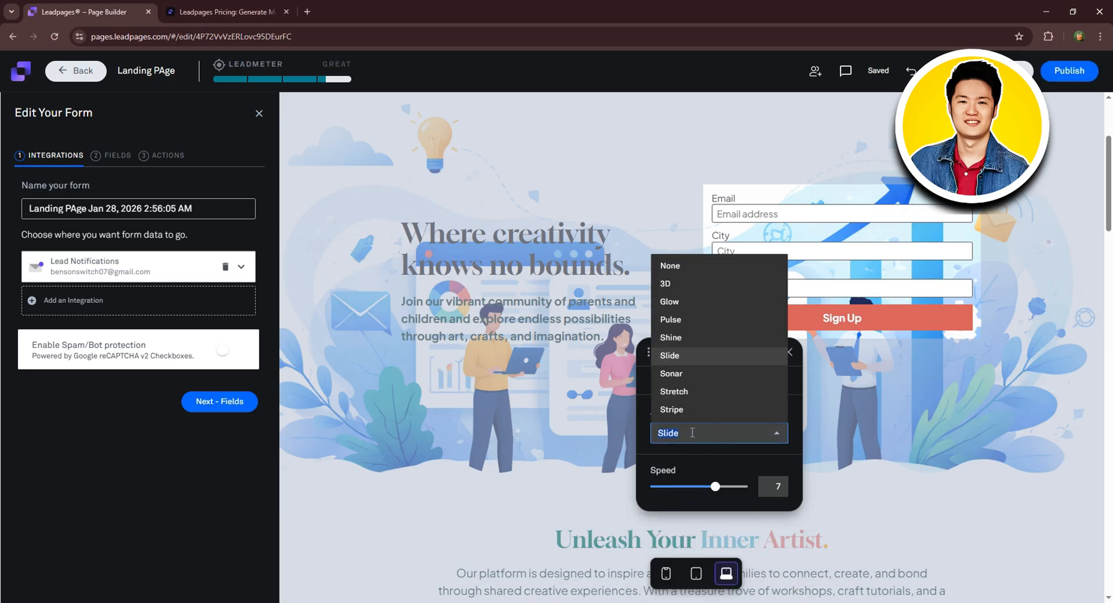
pyautogui.click(699, 392)
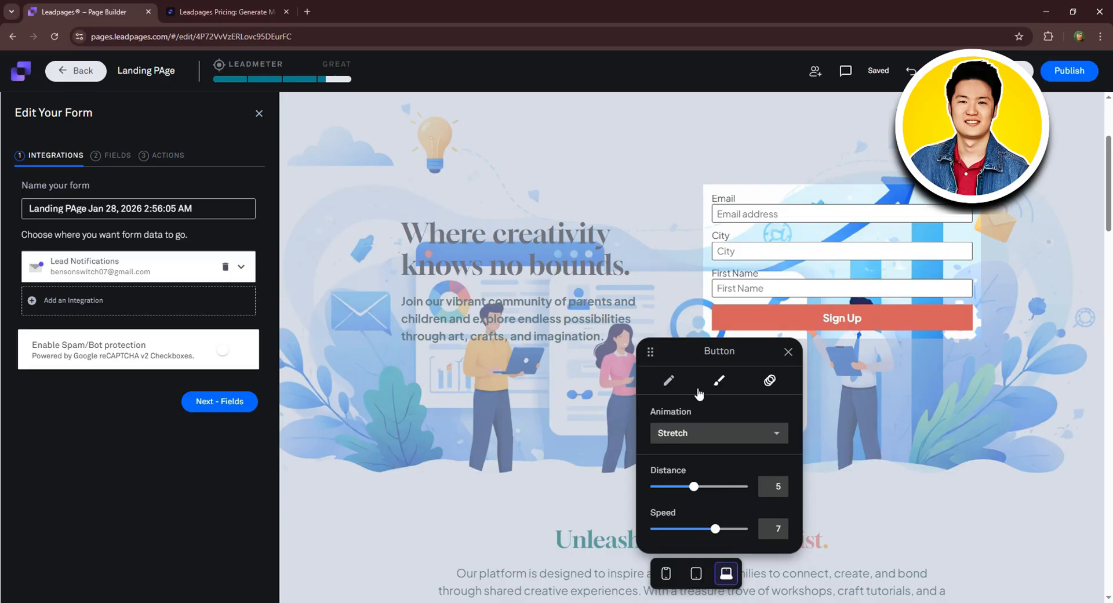
pyautogui.click(775, 434)
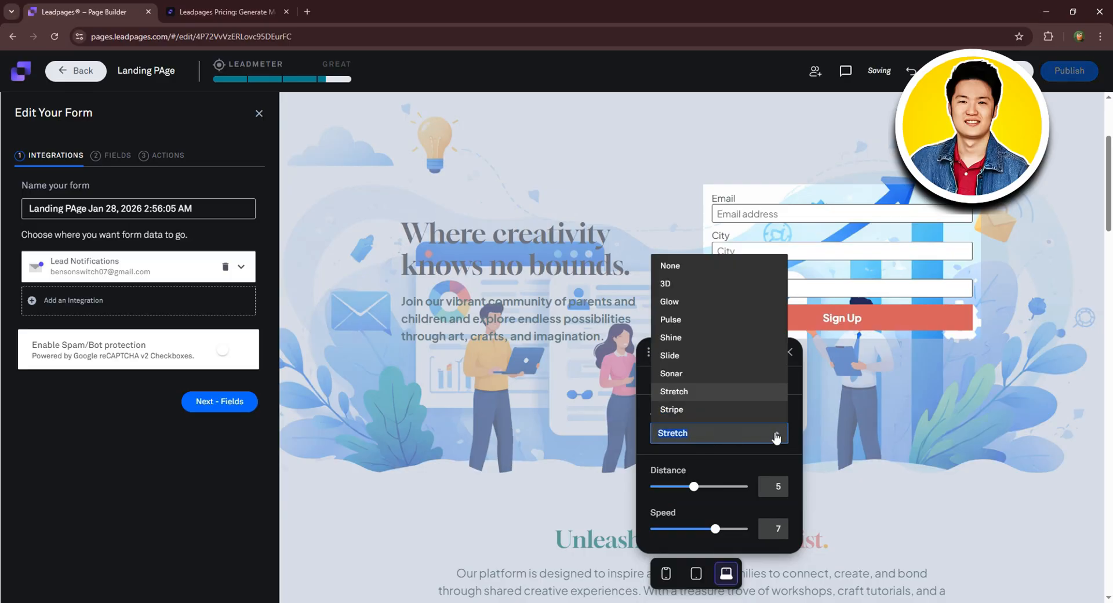
pyautogui.click(724, 318)
pyautogui.click(889, 392)
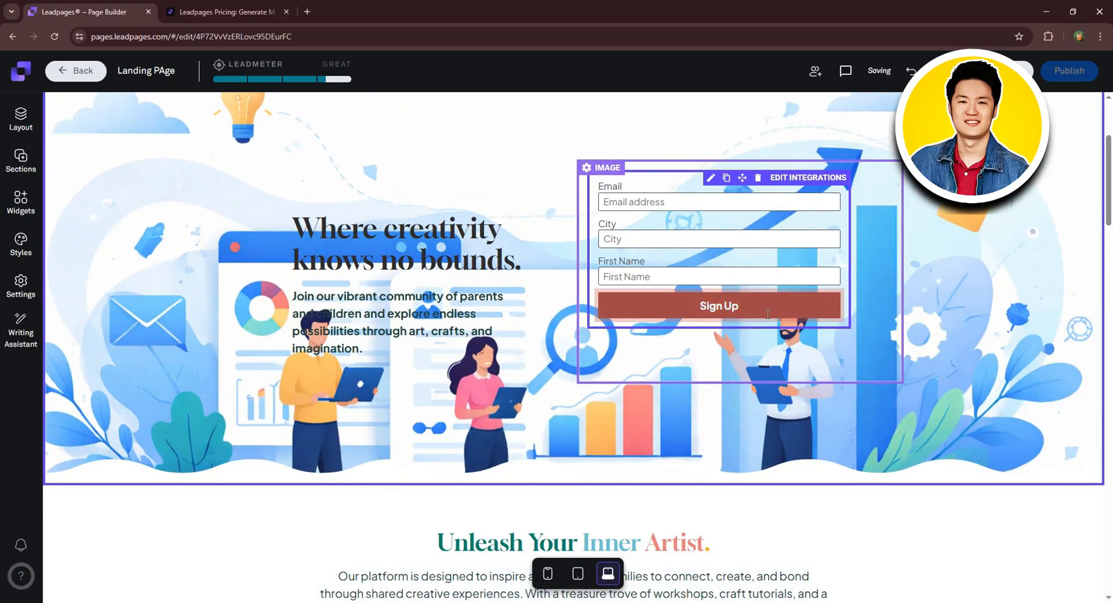
# Step: Add the black centered "You have questions. We have answers." Contact Us section between the "Ready to get creative?" section and the footer
pyautogui.scroll(-6, 929, 333)
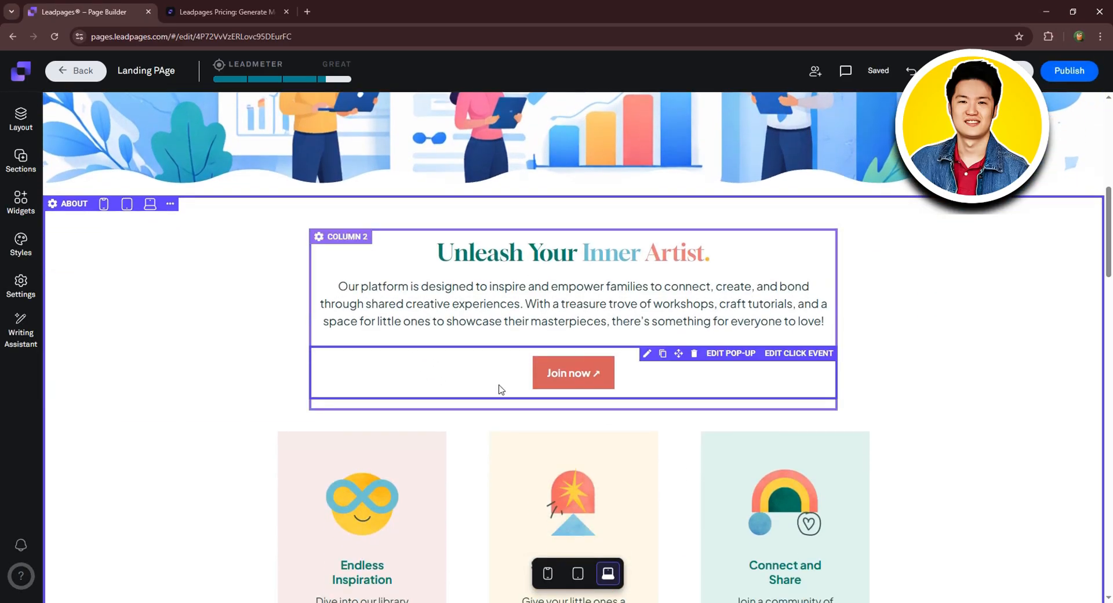
pyautogui.scroll(-12, 577, 354)
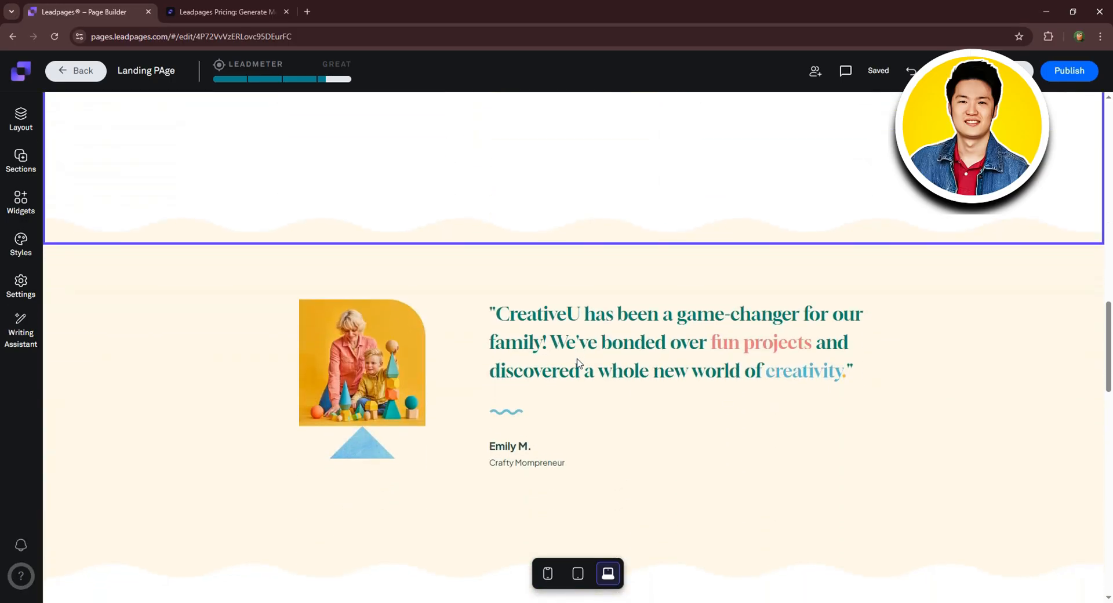
pyautogui.scroll(-12, 578, 364)
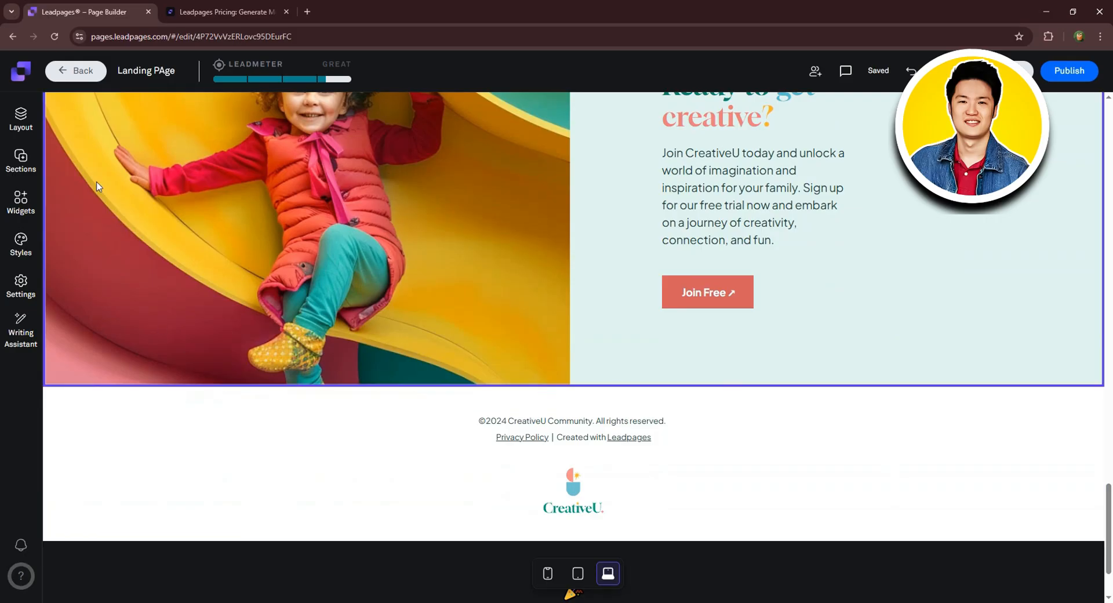
pyautogui.click(21, 160)
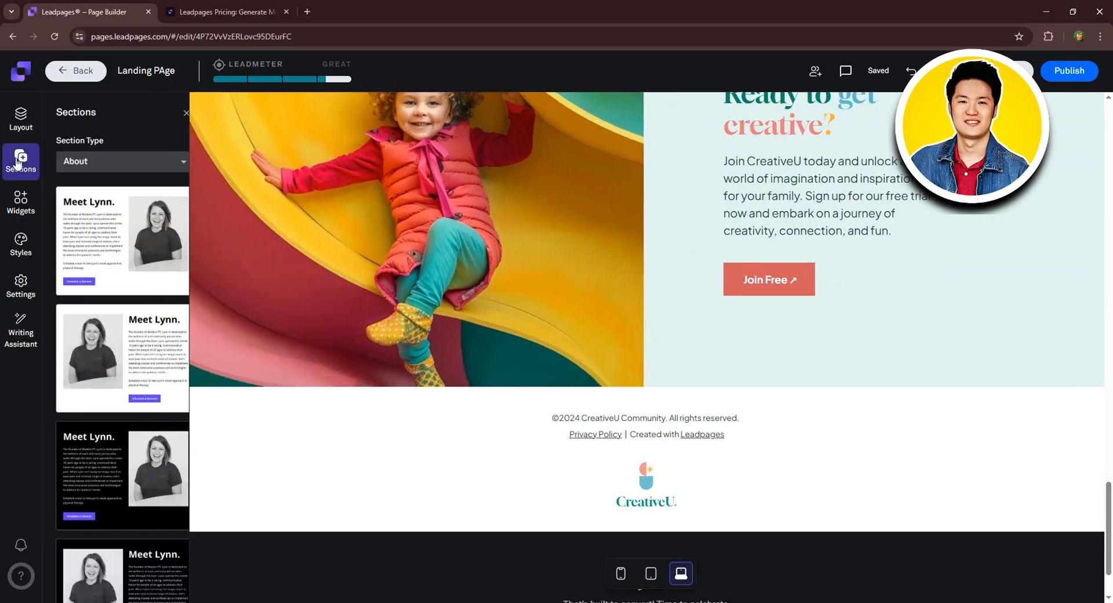
pyautogui.click(75, 162)
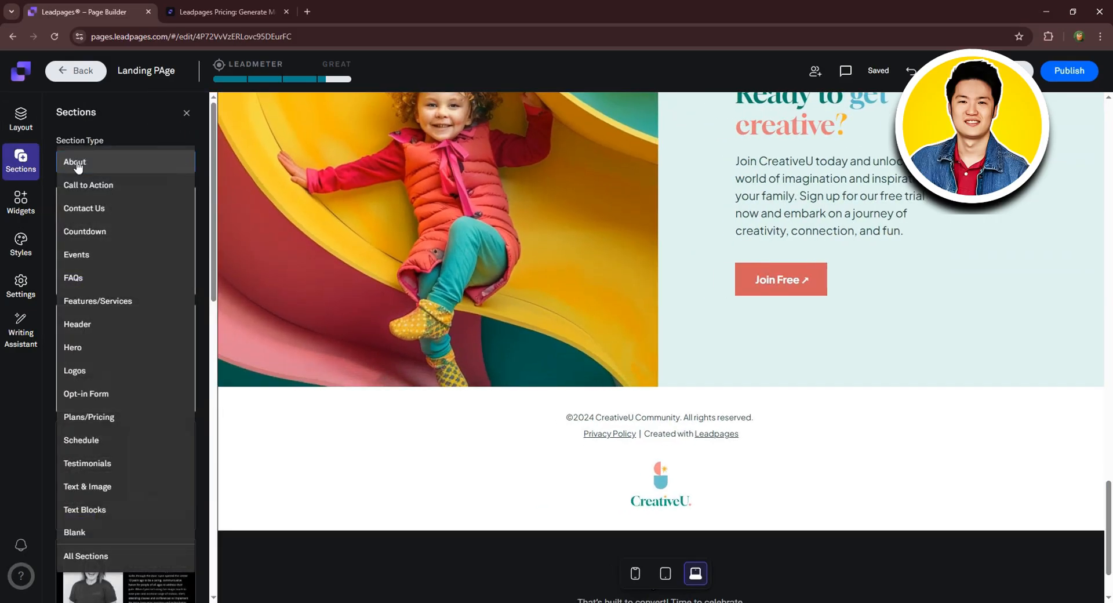
pyautogui.click(91, 210)
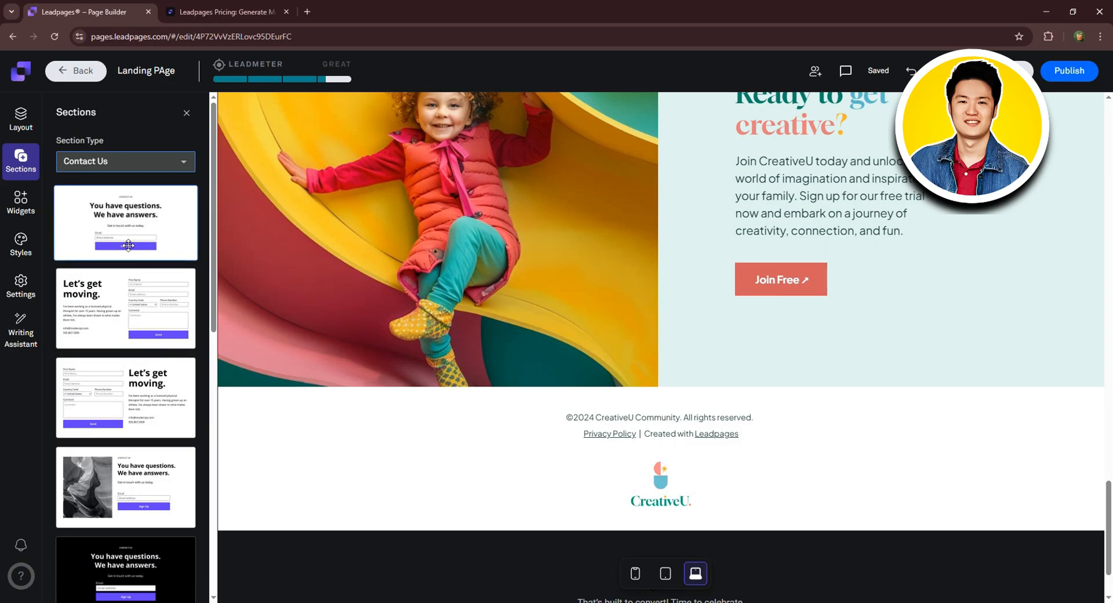
pyautogui.scroll(-3, 128, 278)
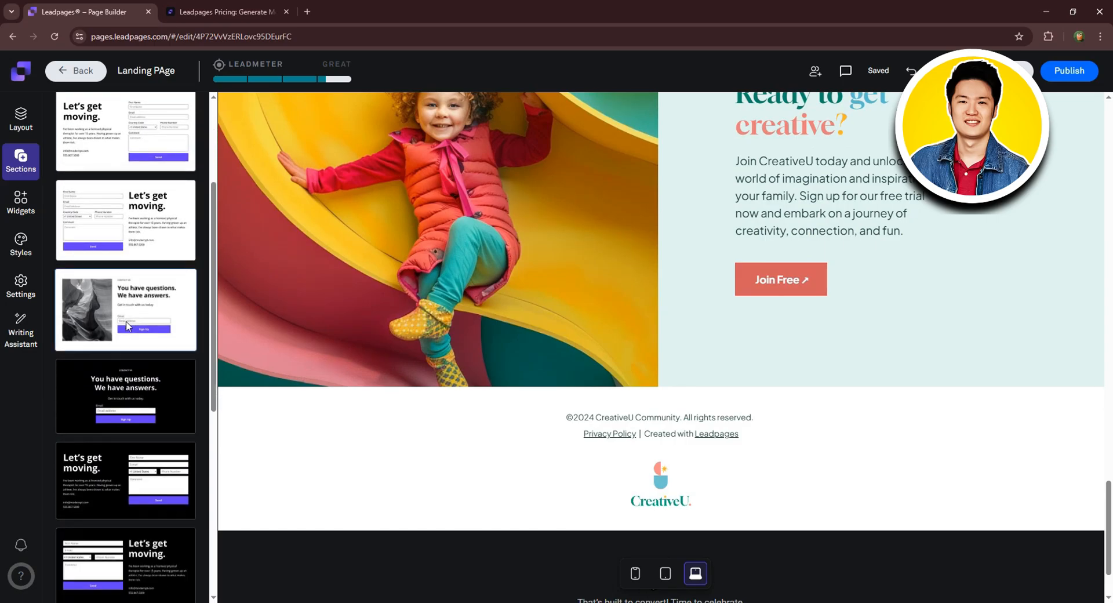
pyautogui.scroll(-1, 127, 348)
pyautogui.moveTo(132, 336); pyautogui.dragTo(632, 419)
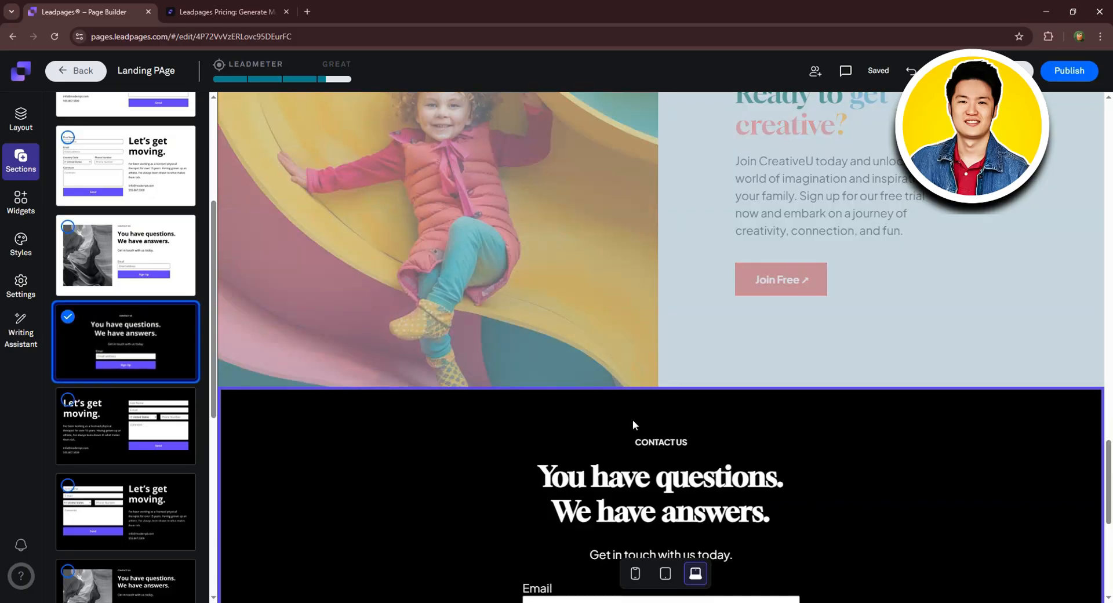
pyautogui.scroll(-1, 812, 406)
pyautogui.scroll(-3, 930, 395)
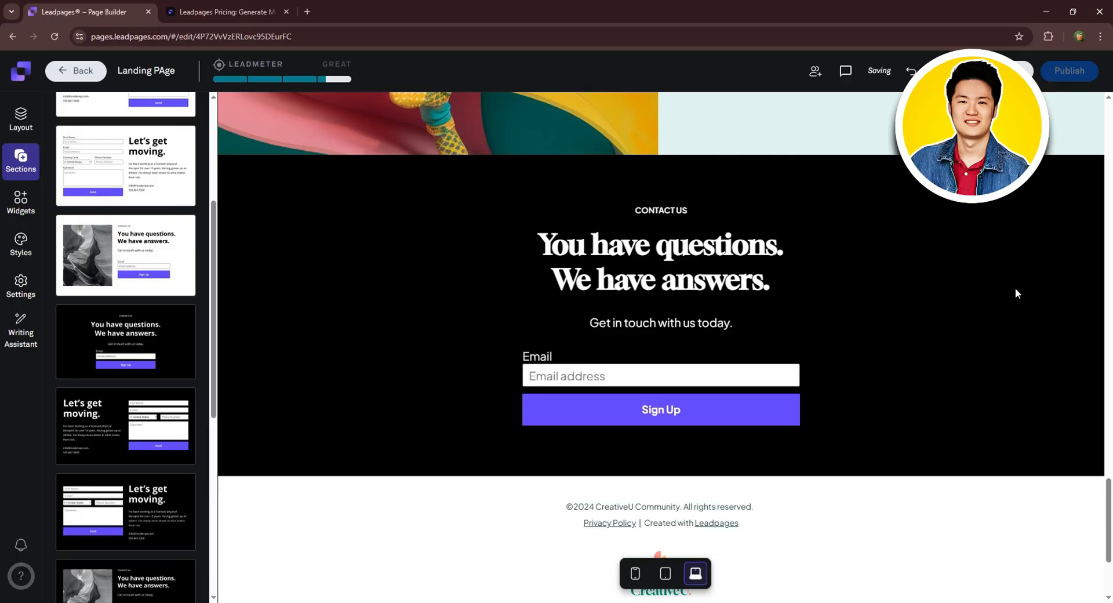
pyautogui.scroll(1, 1014, 293)
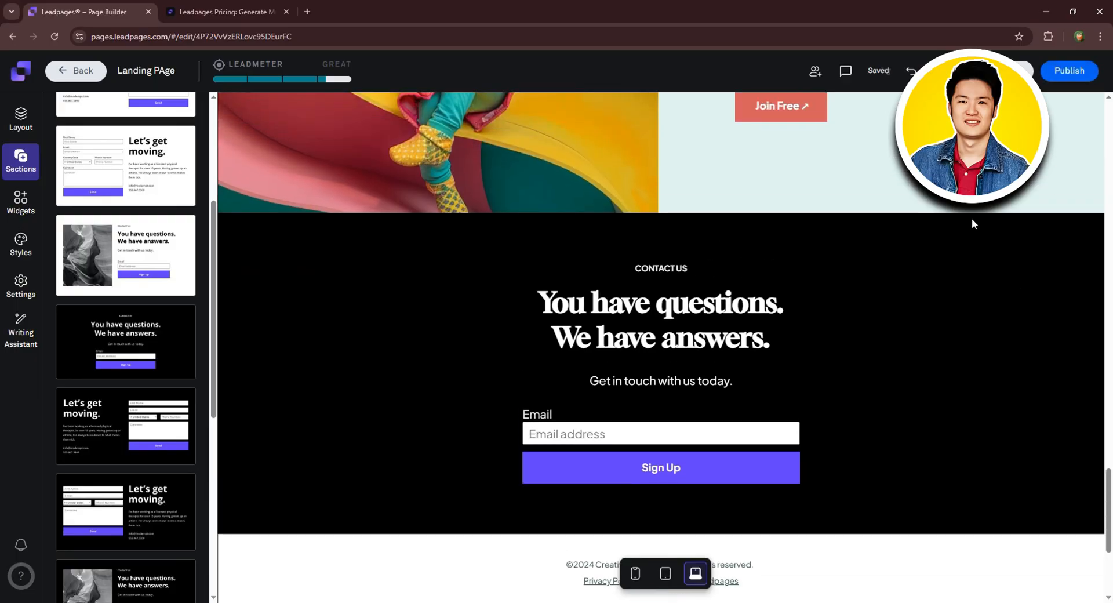
# Step: Preview the landing page in the mobile and tablet layouts, and return to the desktop layout
pyautogui.click(634, 574)
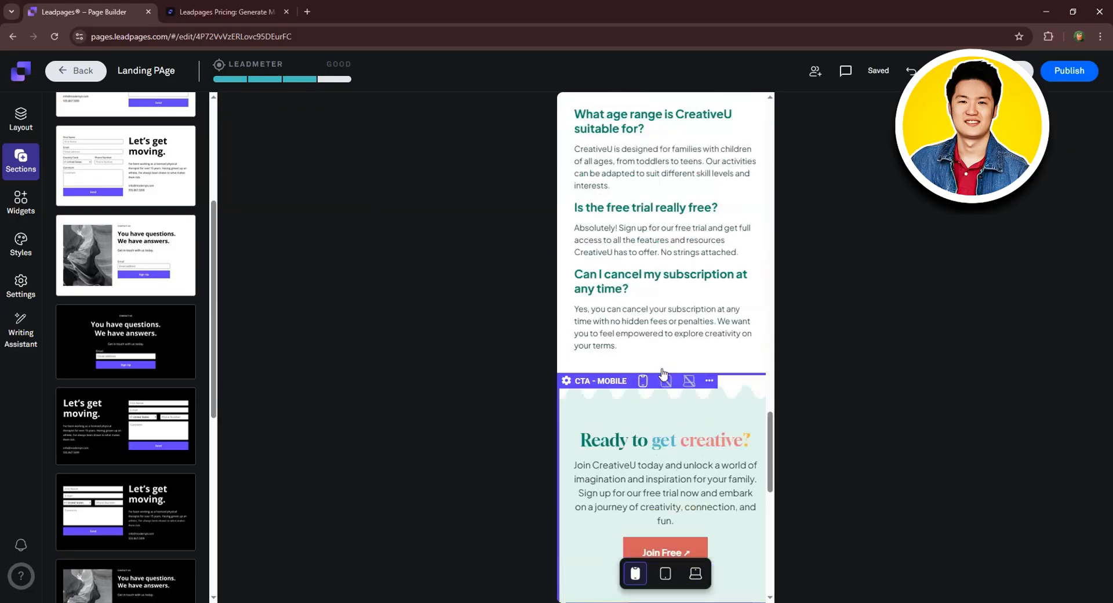
pyautogui.scroll(-5, 667, 371)
pyautogui.scroll(10, 672, 359)
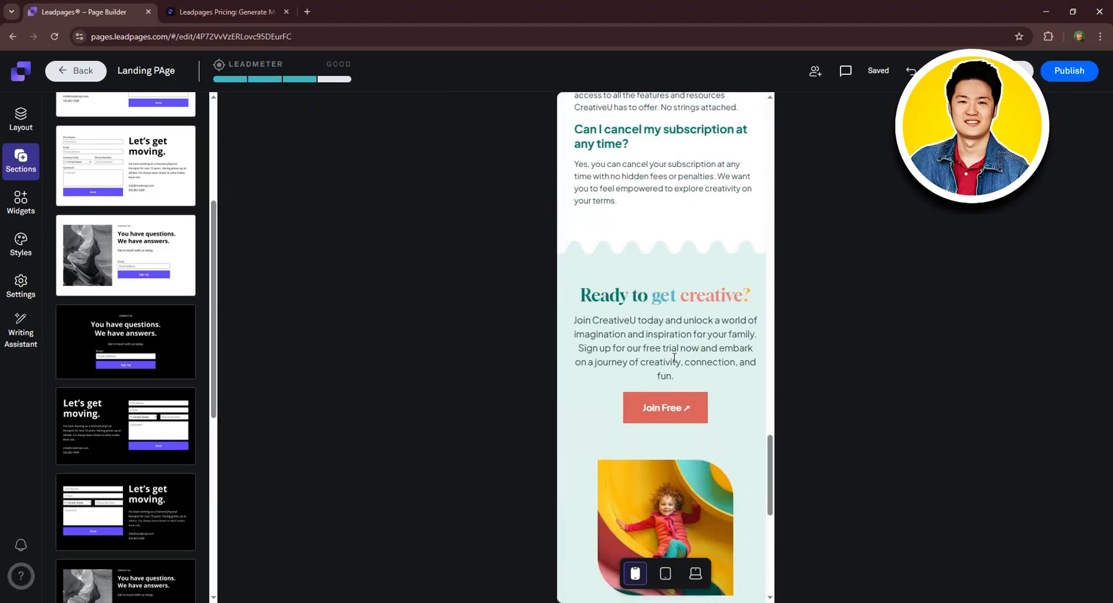
pyautogui.scroll(15, 674, 359)
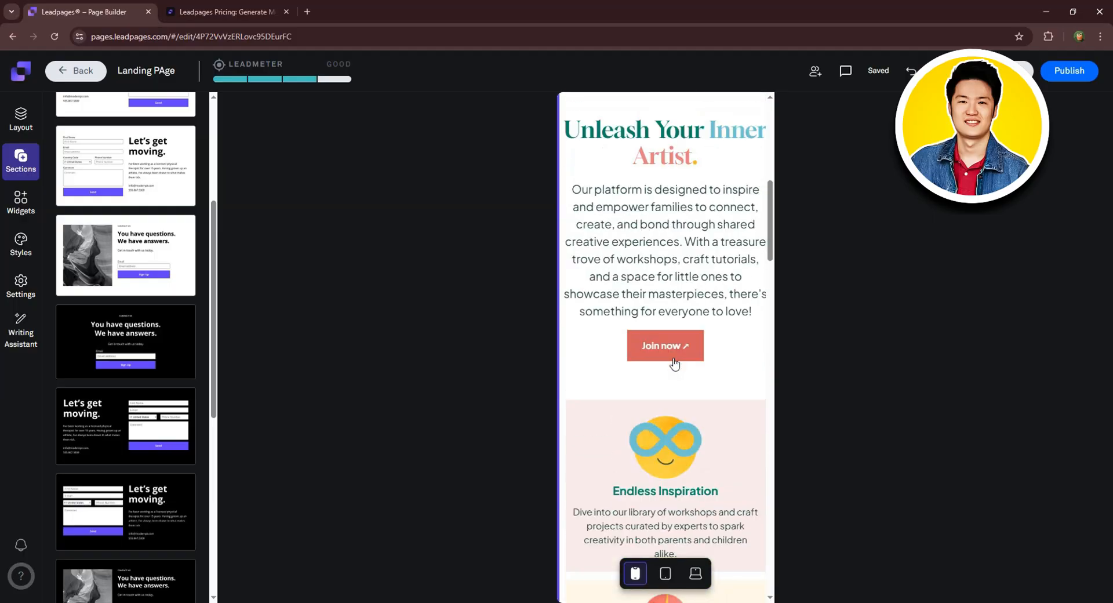
pyautogui.scroll(2, 674, 364)
pyautogui.scroll(-2, 695, 333)
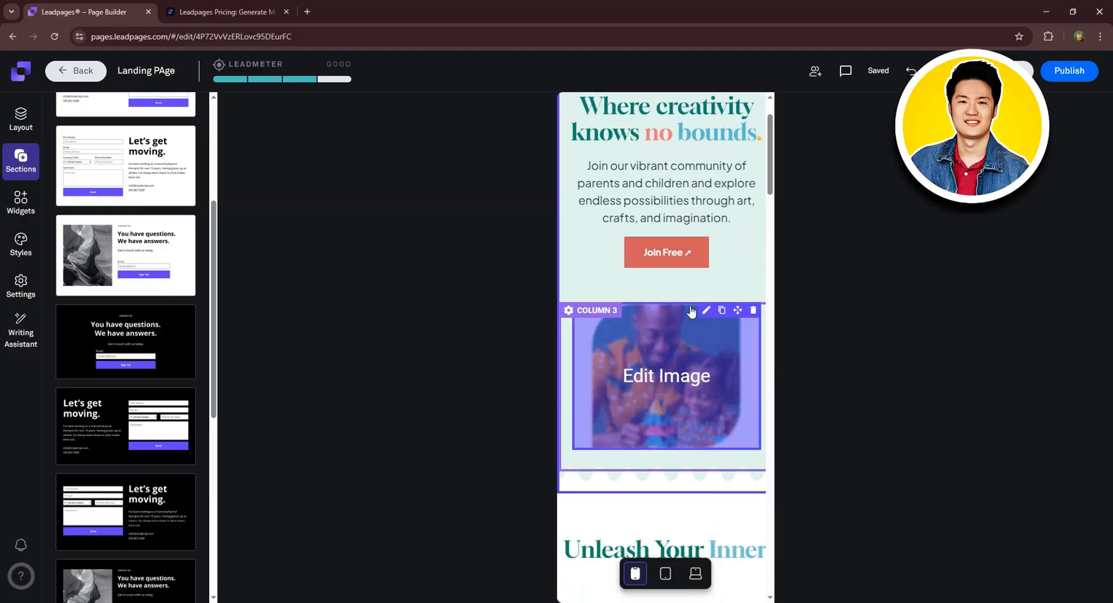
pyautogui.scroll(2, 698, 332)
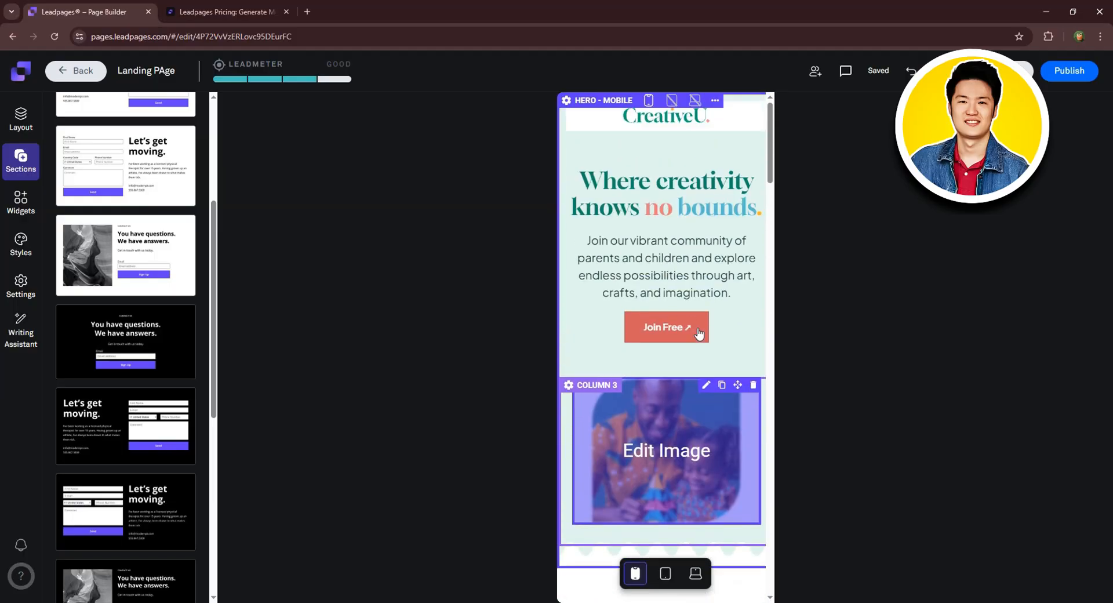
pyautogui.click(666, 573)
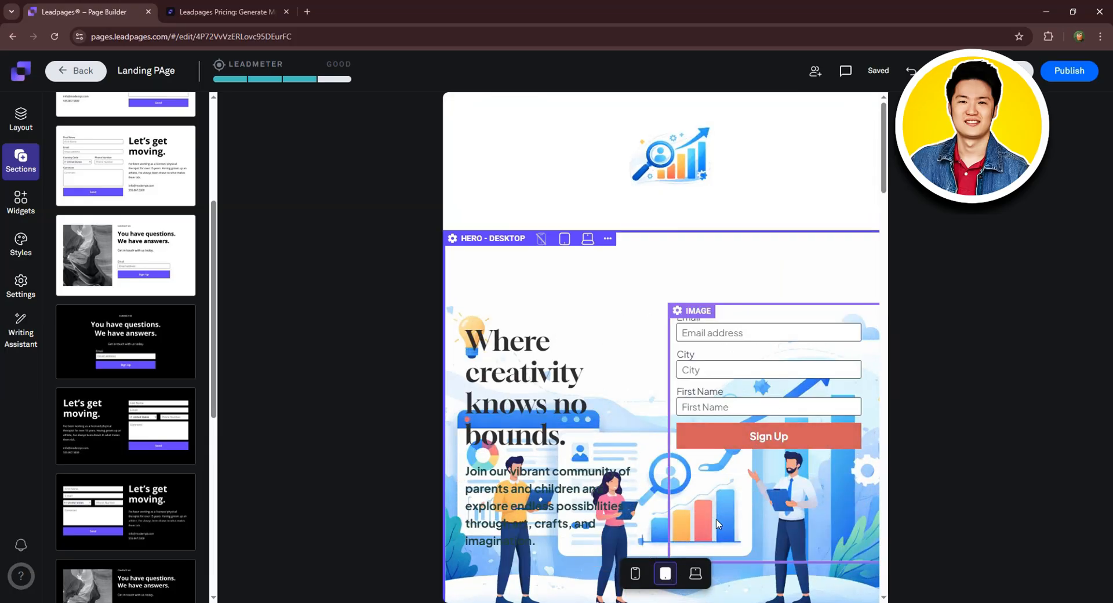
pyautogui.click(696, 575)
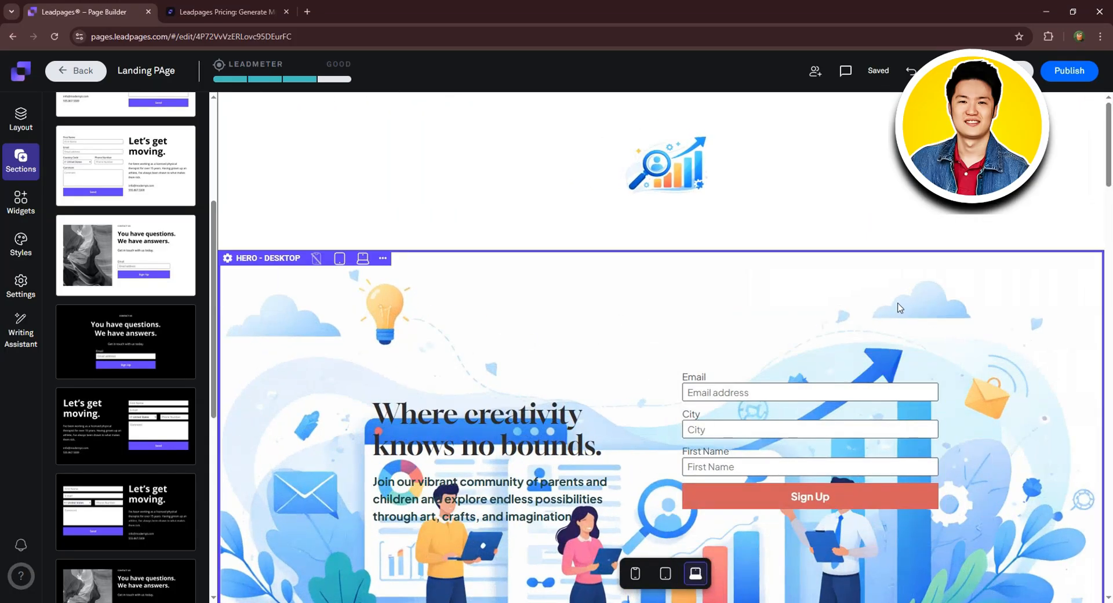